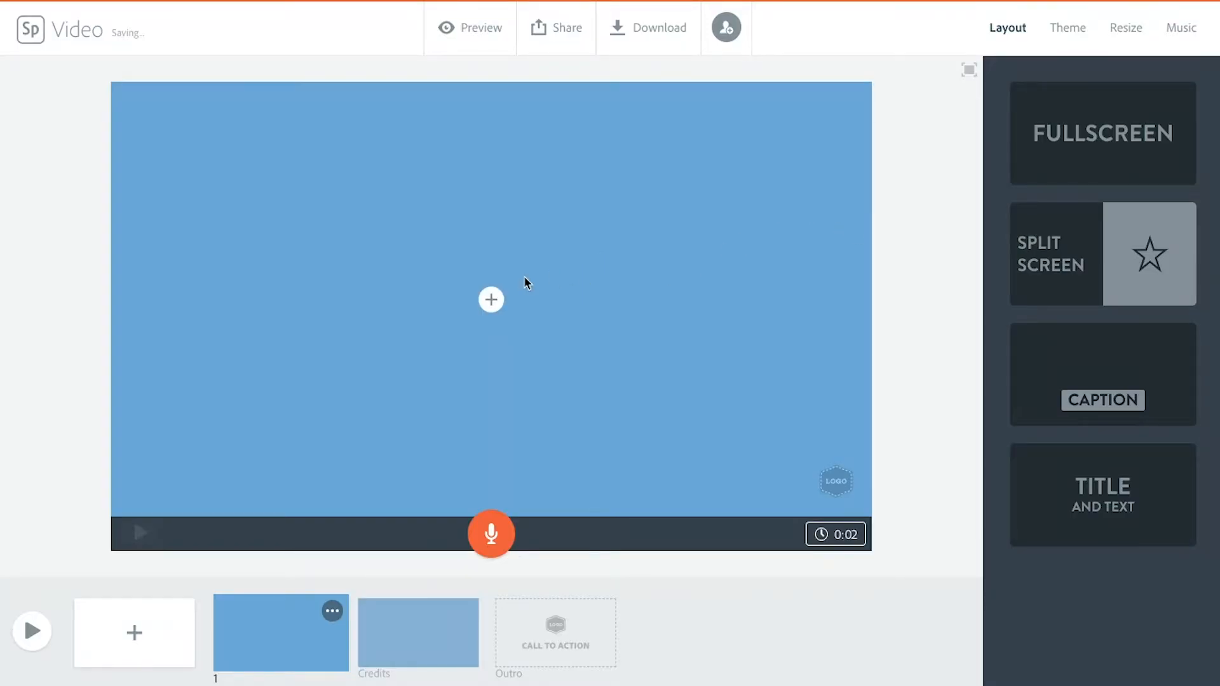
Step: Add the title text "Lunch & Learn" to the first slide and enlarge it so it still fits on one line
click(491, 299)
click(451, 241)
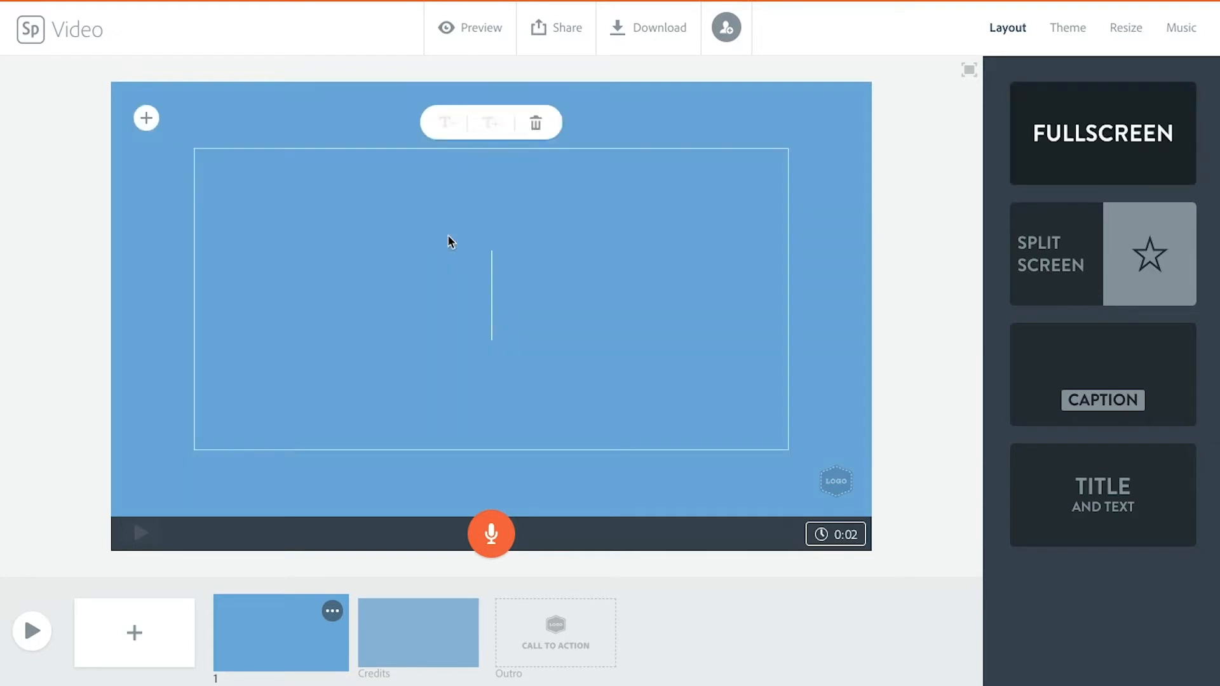
text(Lunch)
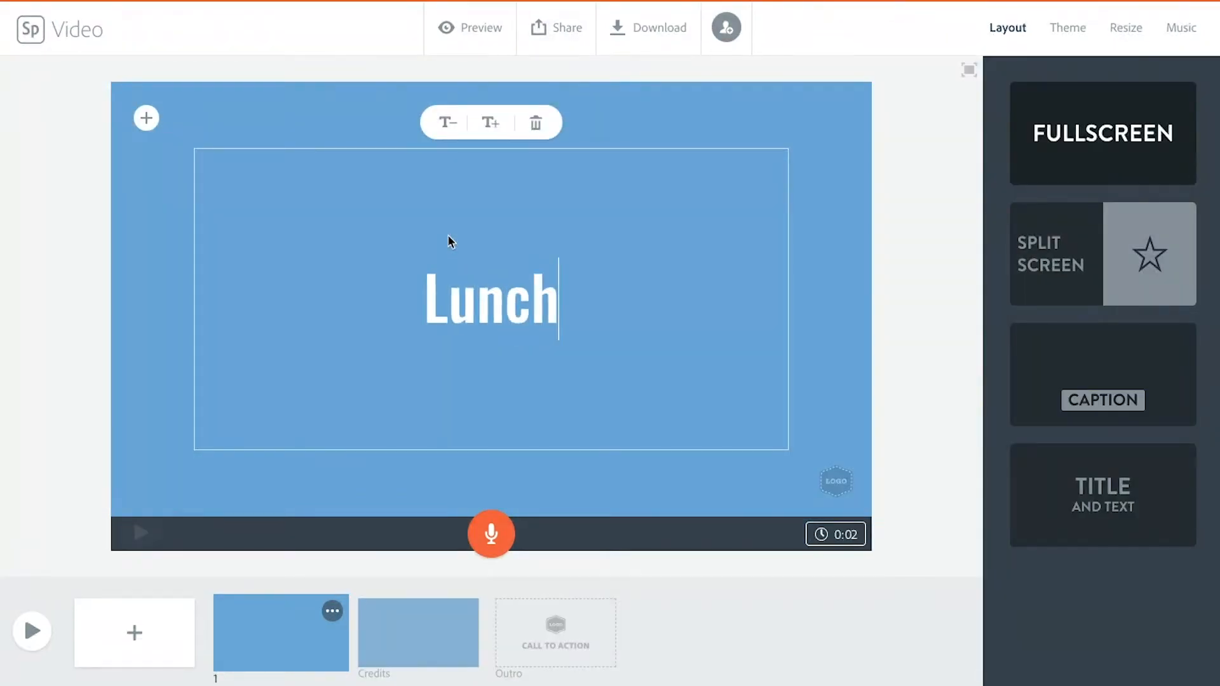
text( & Learn)
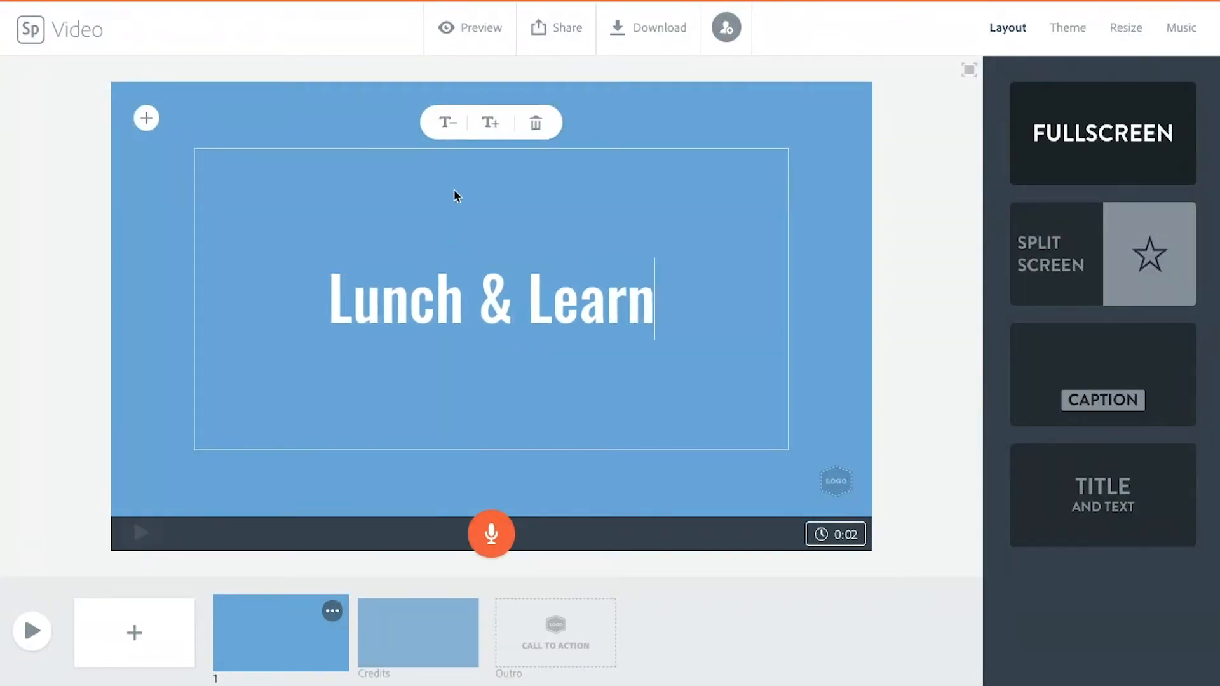
click(488, 123)
click(488, 123)
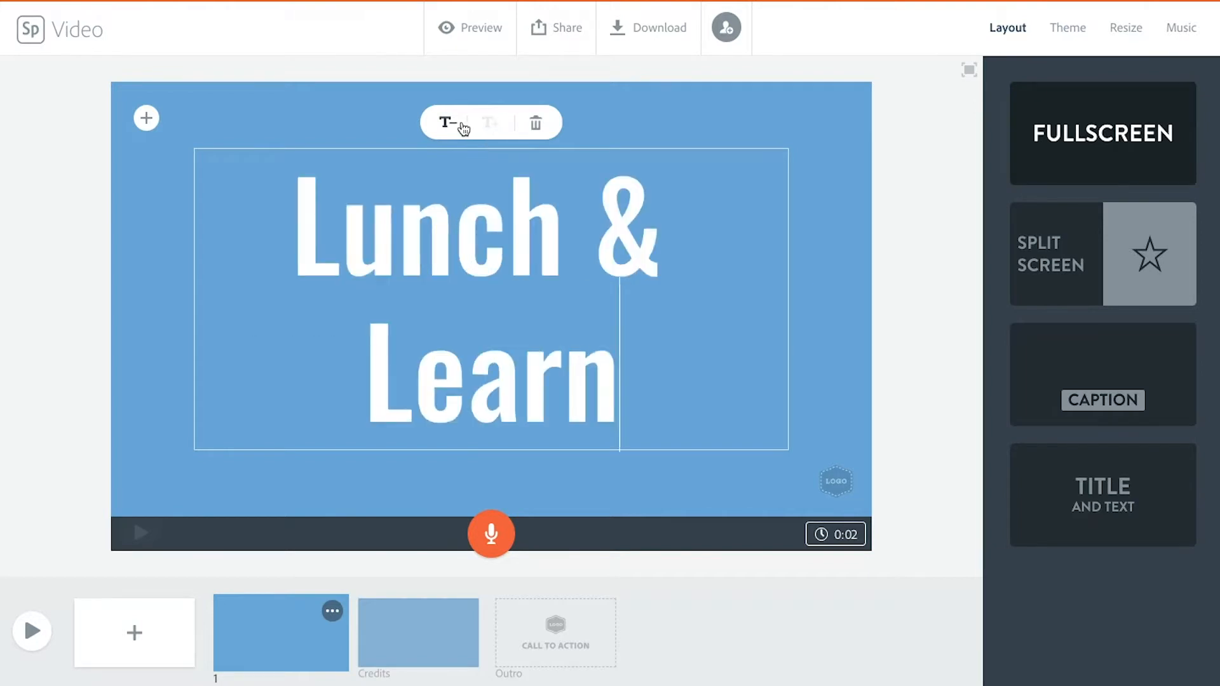
click(446, 124)
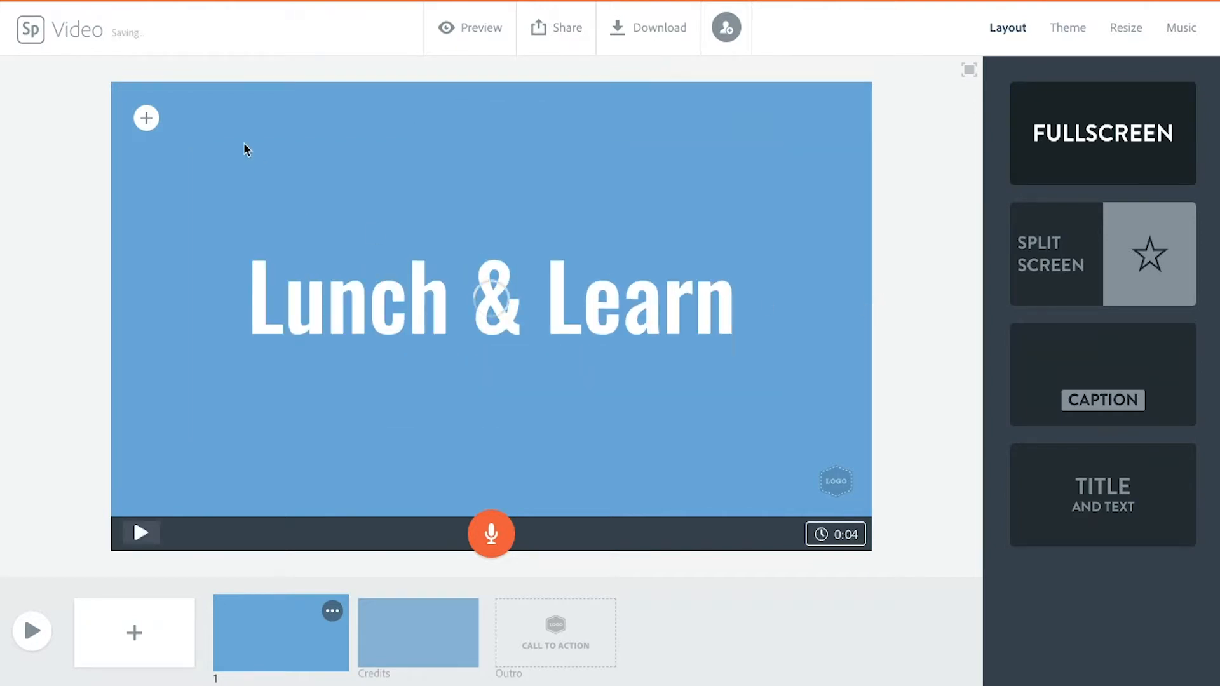
Step: Search the free photos for "cook" and set the photo of the wooden spoon and yellow powder bowl as the title slide's background
click(146, 117)
click(270, 132)
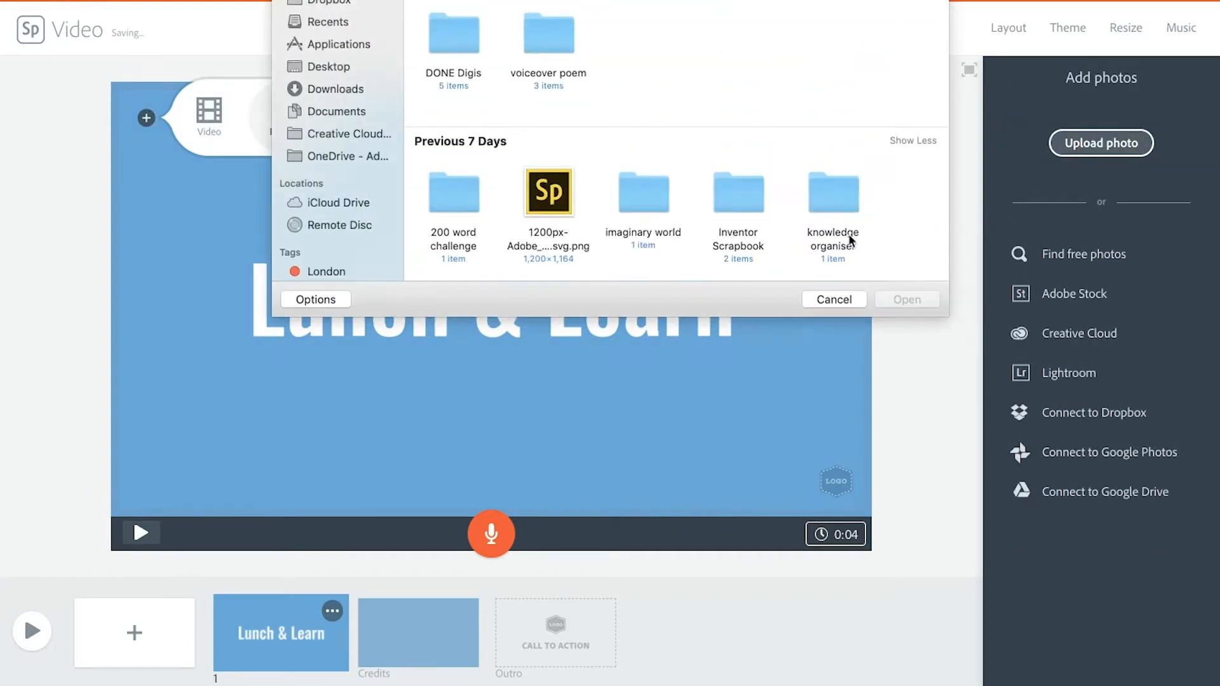
click(831, 301)
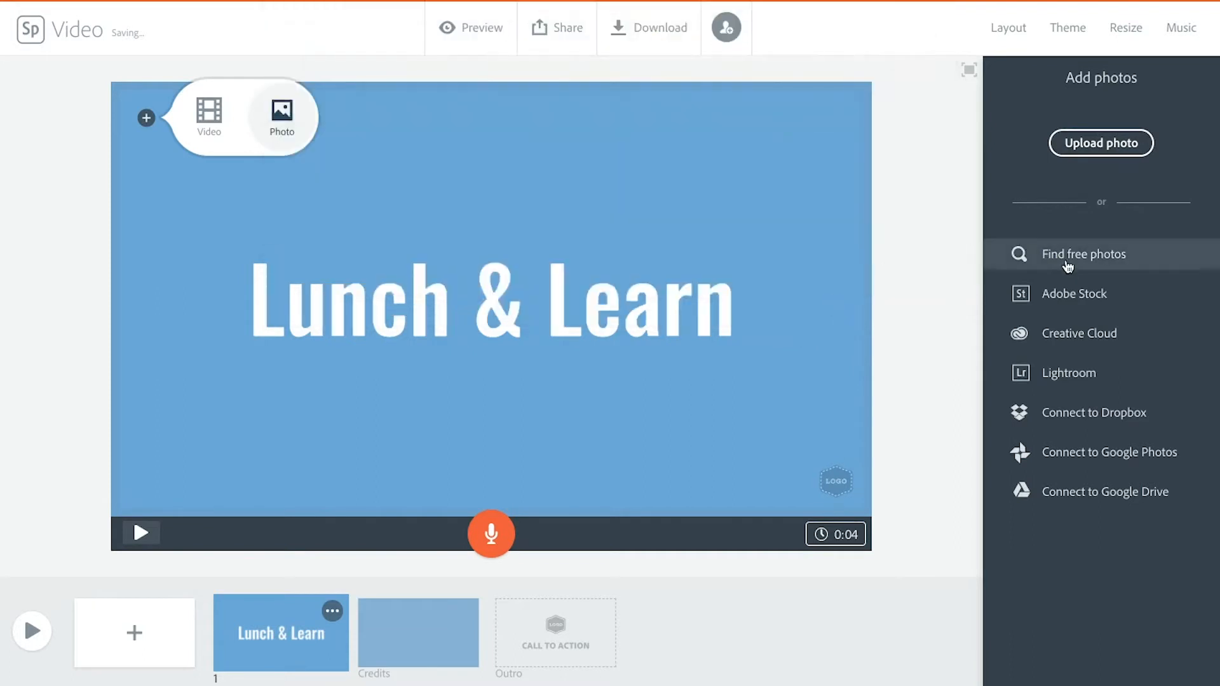
click(1075, 264)
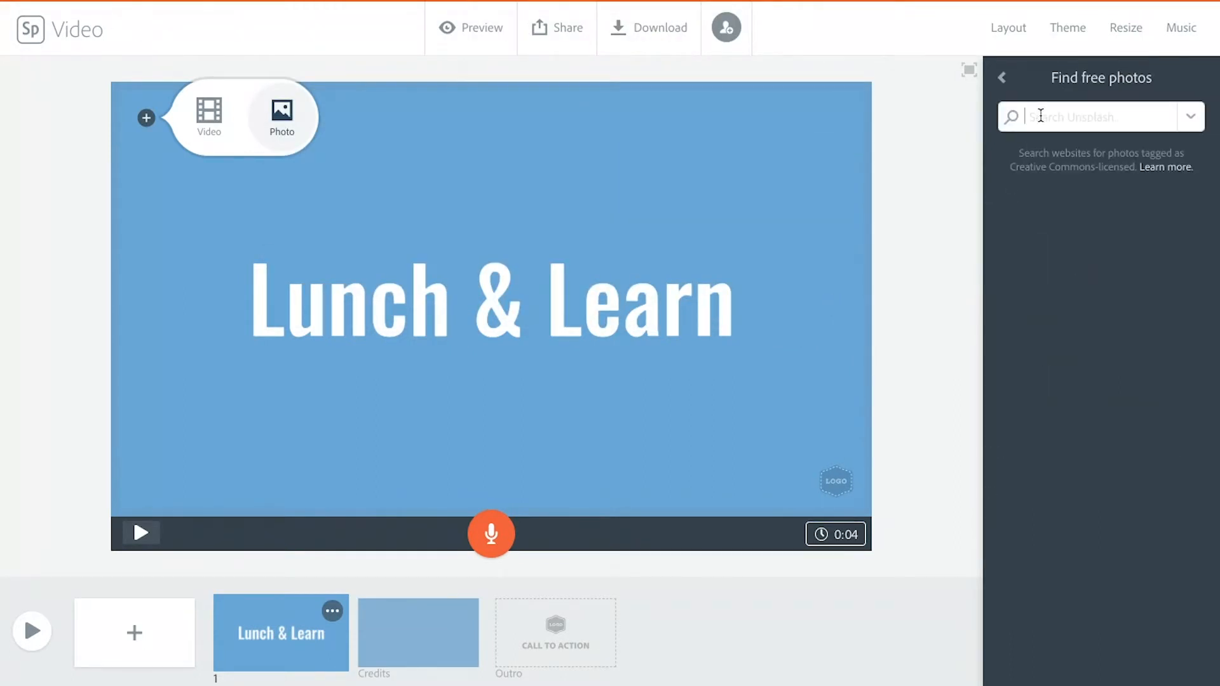
click(1040, 116)
text(cook)
key(Return)
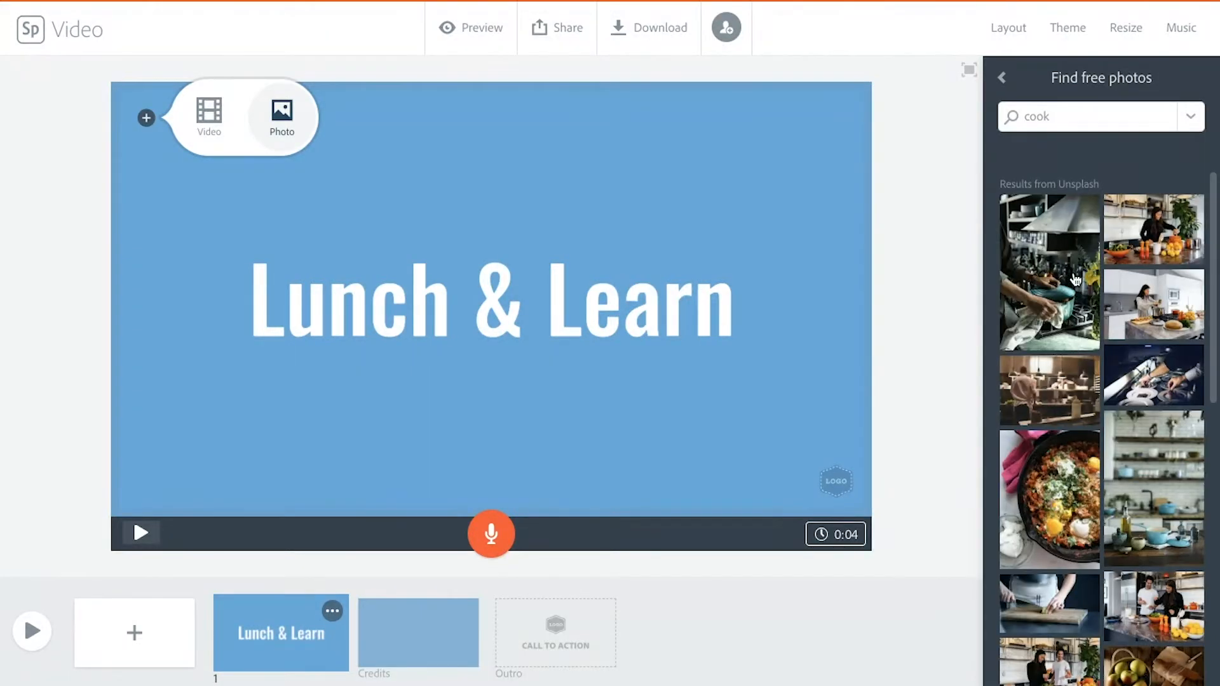
scroll(1134, 491, down, 5)
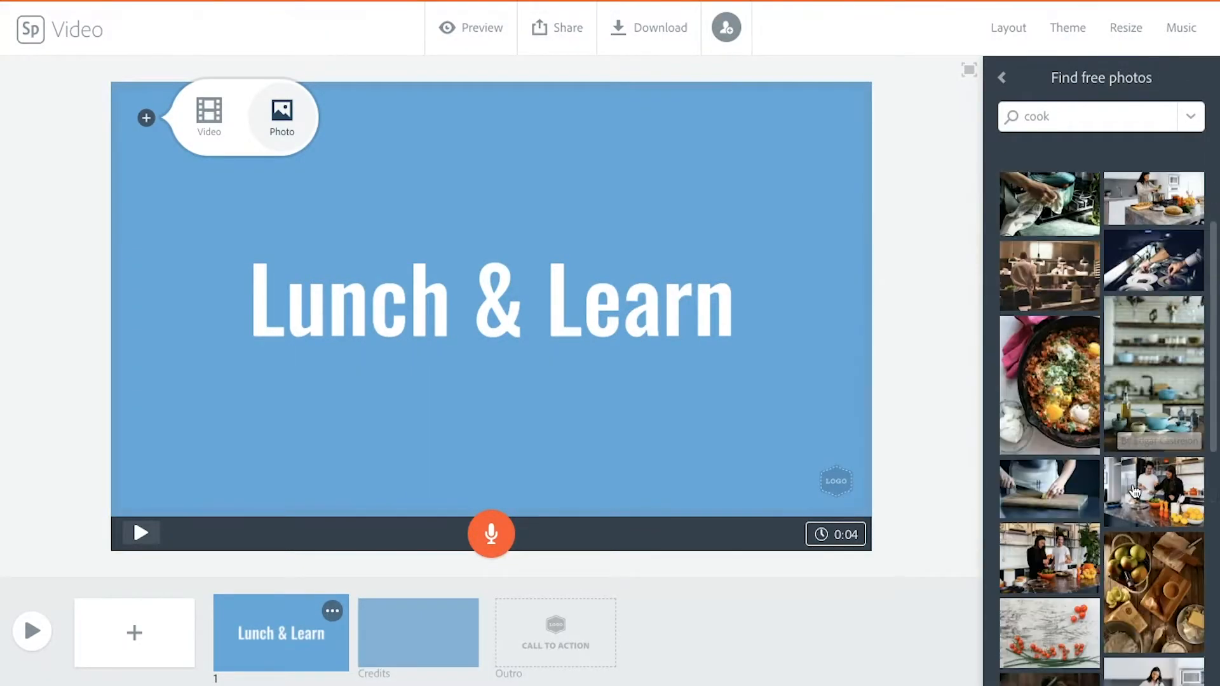
scroll(1151, 532, down, 3)
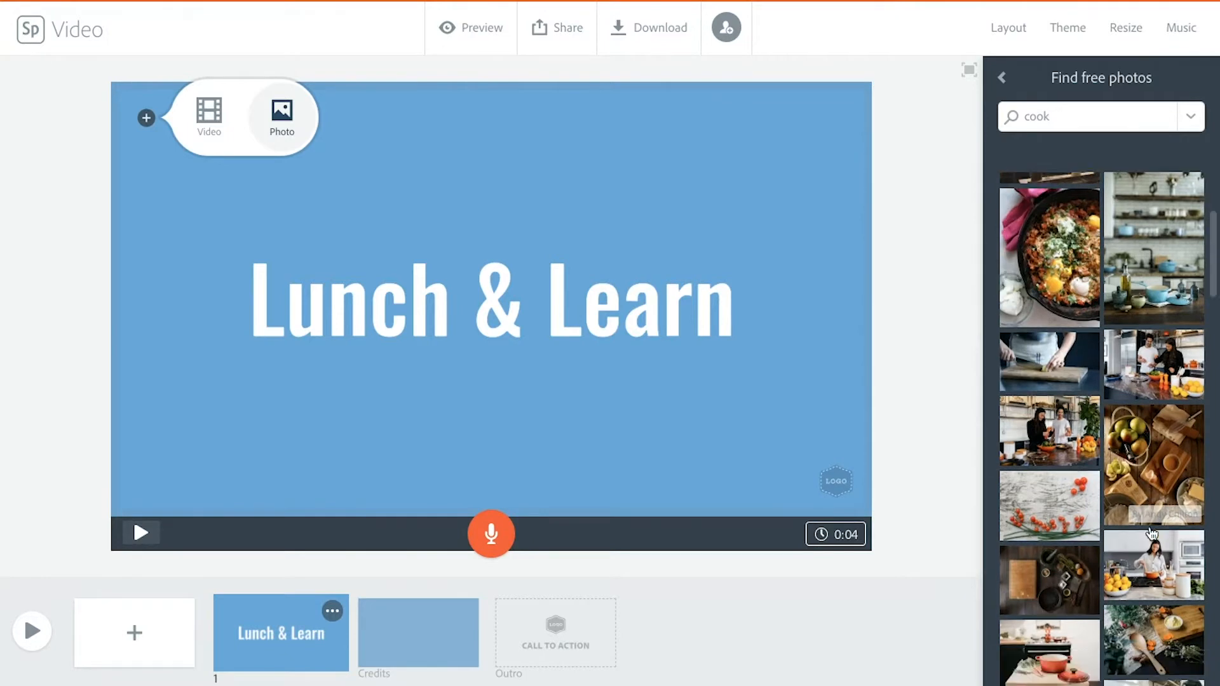
click(1155, 555)
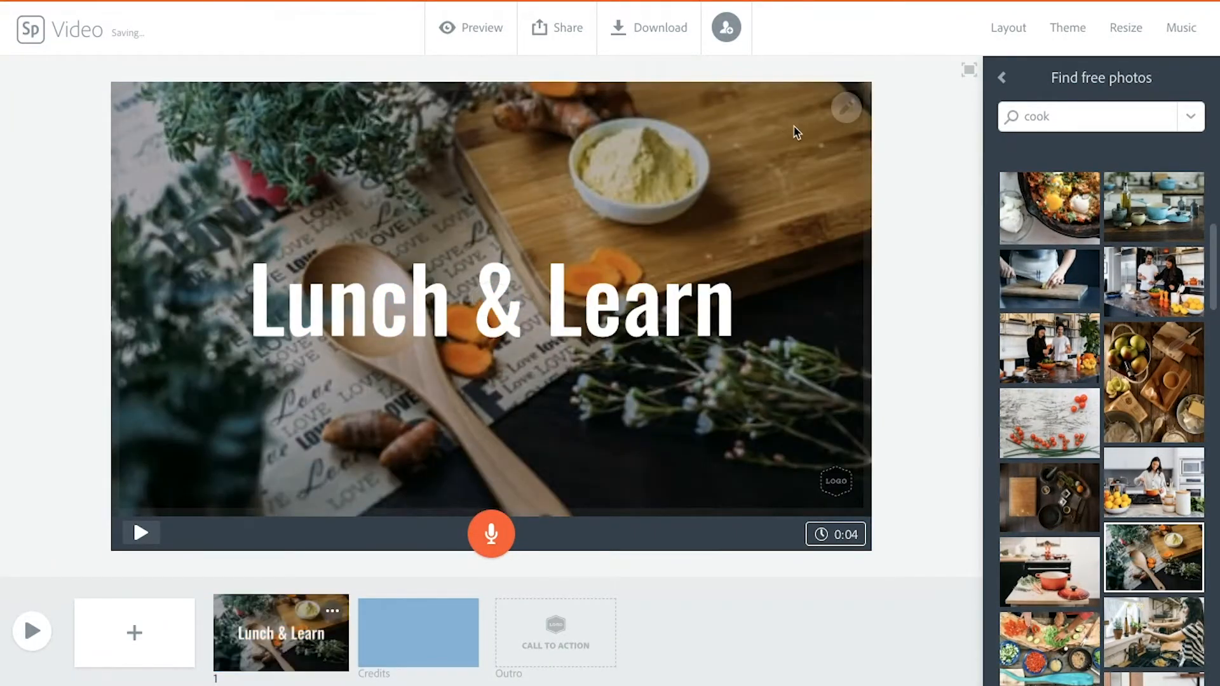
Step: Zoom in on the title slide's background photo and reposition it to show more of its upper part
click(846, 115)
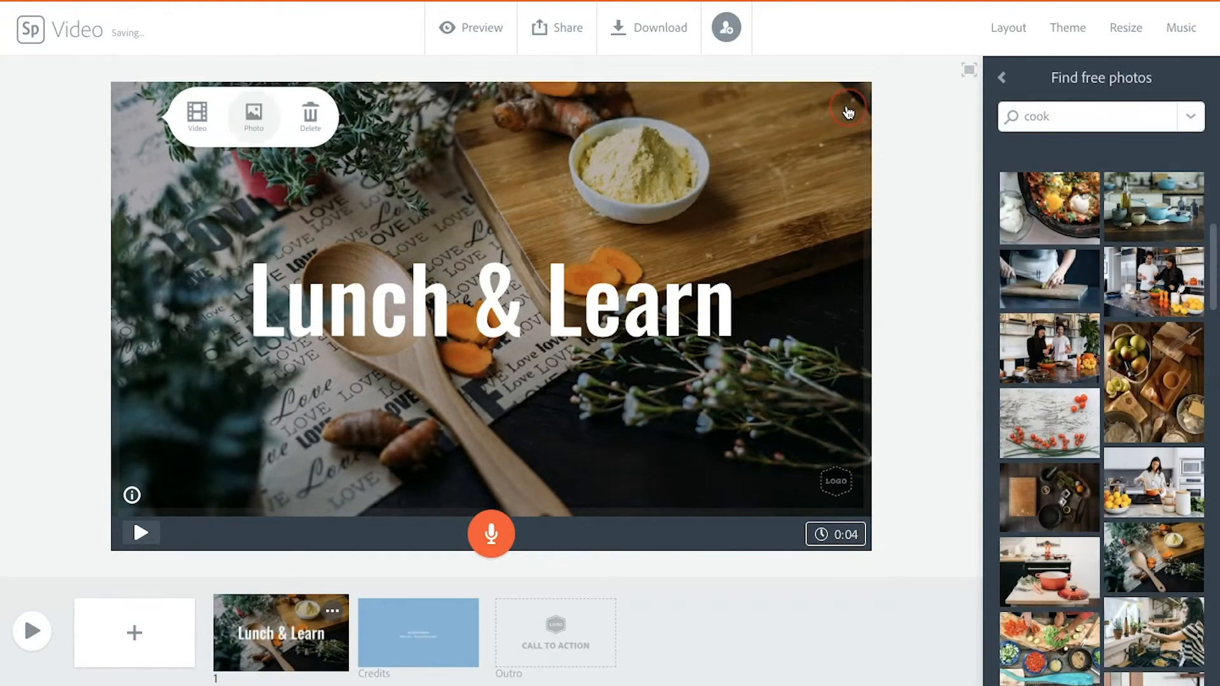
click(843, 143)
click(843, 144)
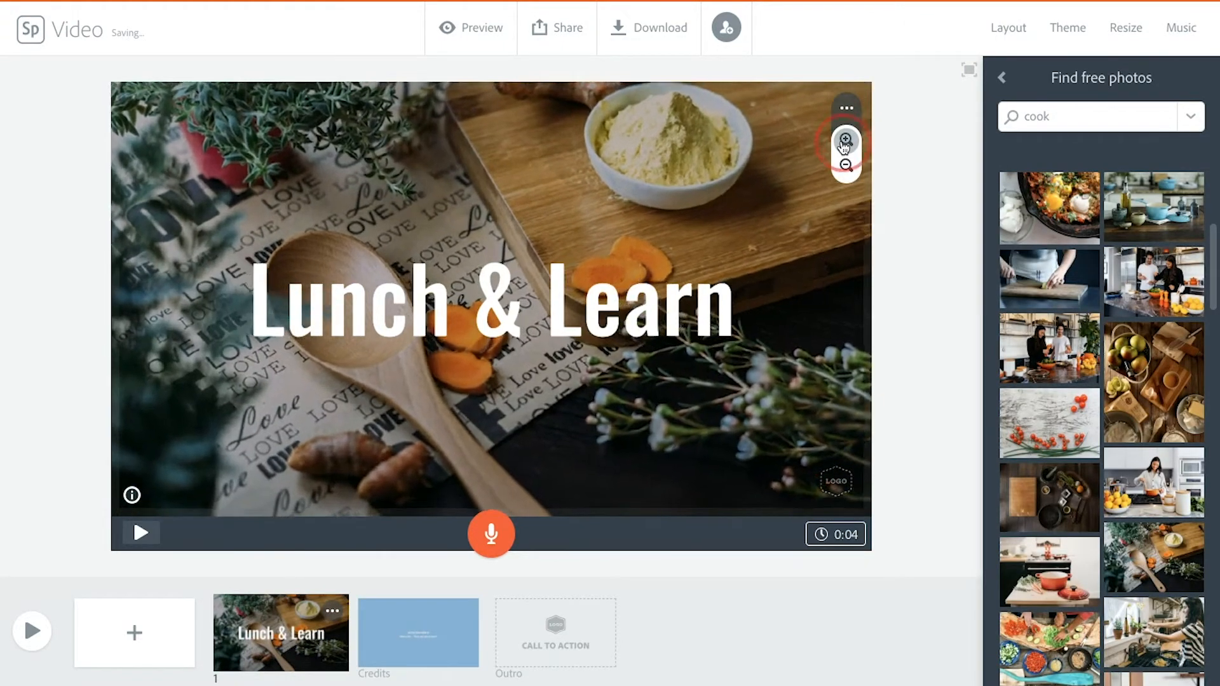
click(844, 143)
drag(780, 213, 764, 276)
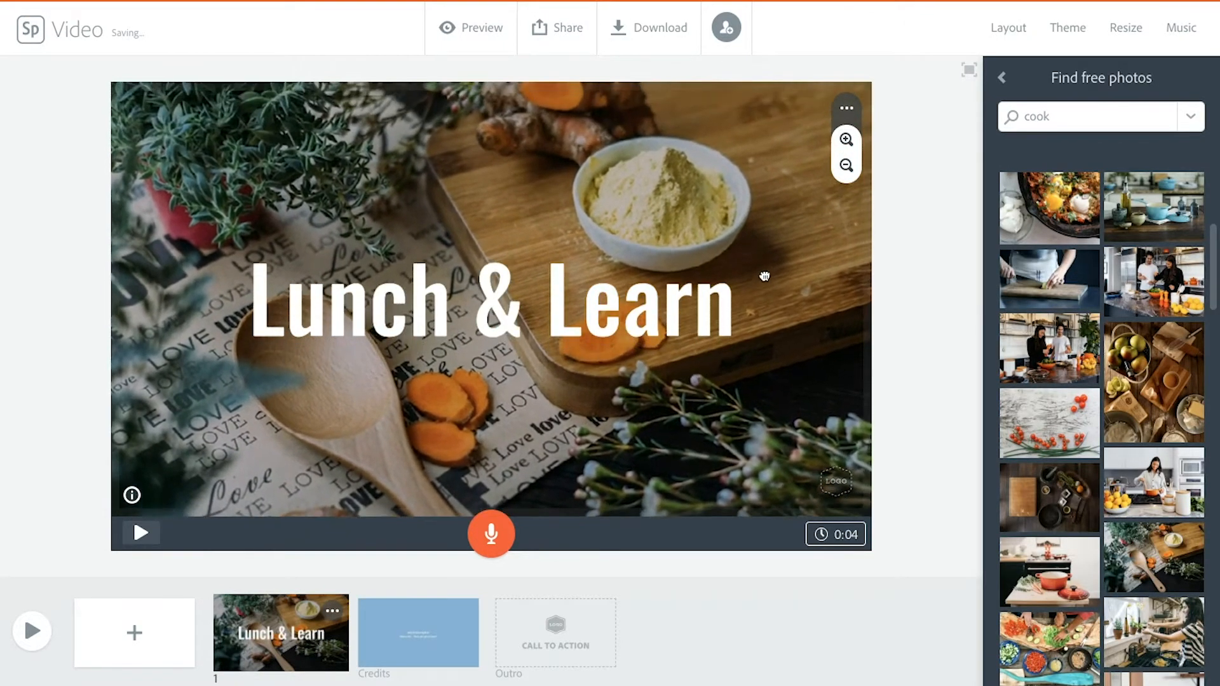
click(915, 261)
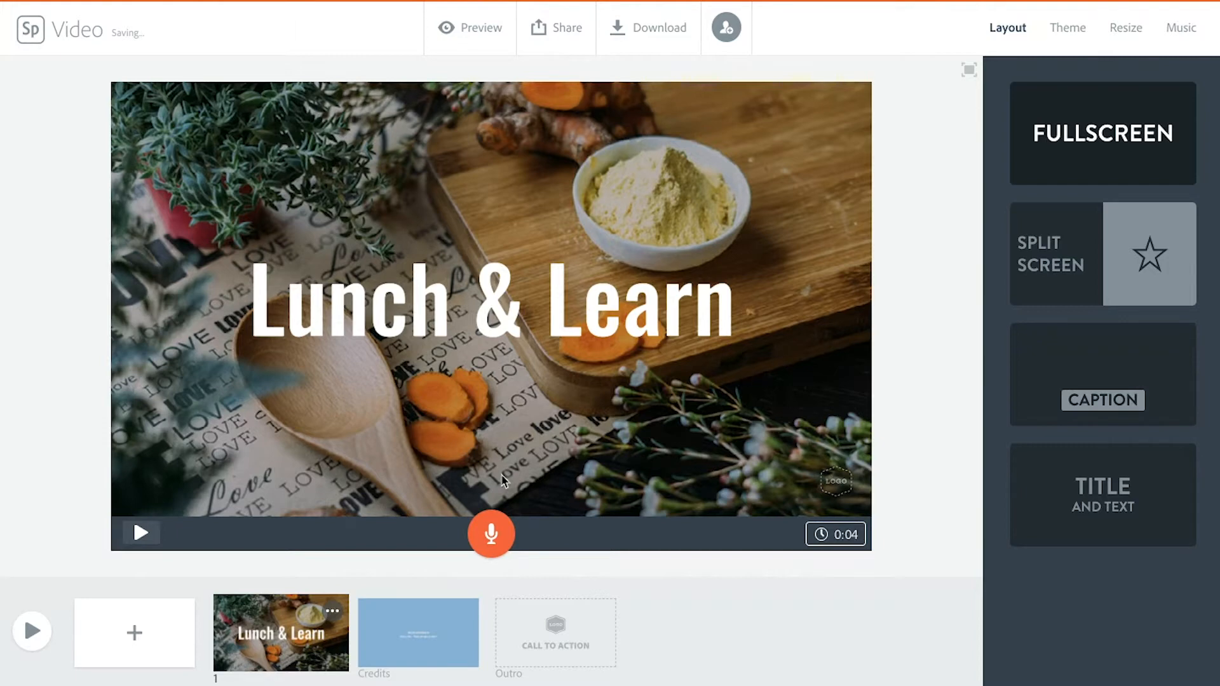
Step: Record a voice narration for the title slide
drag(486, 539, 486, 539)
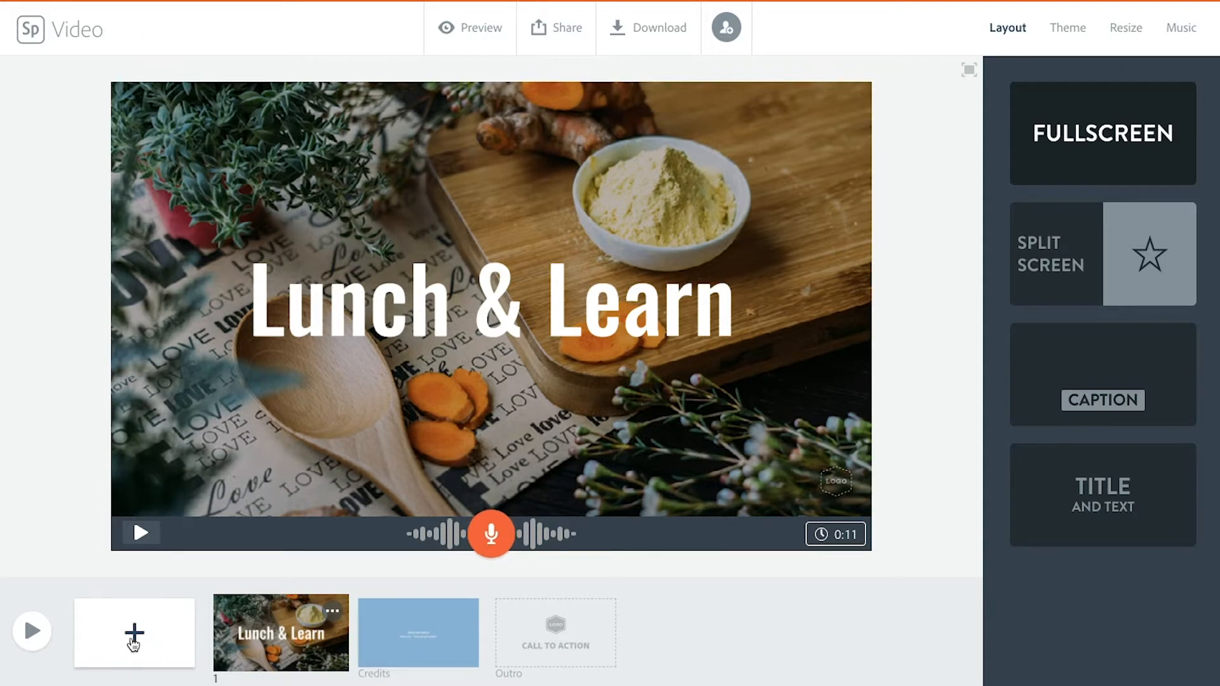
Step: Add a second slide and insert the video IMG_1732.MOV from the "lunch and learn" folder
click(134, 643)
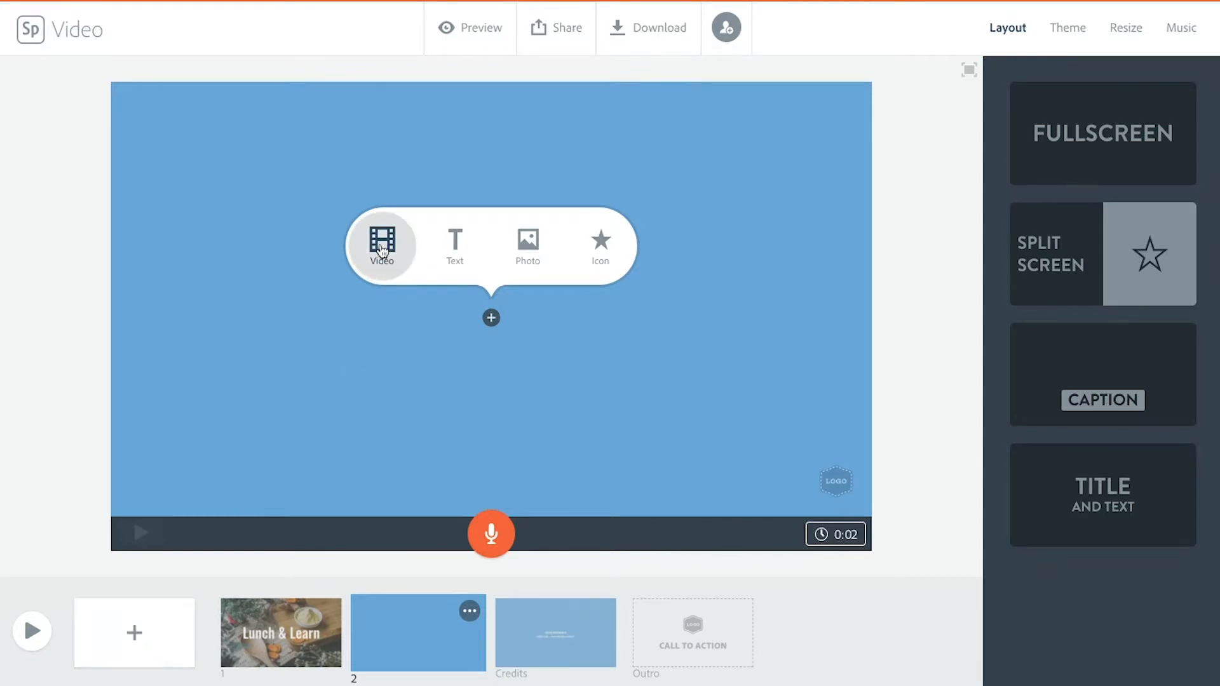
click(382, 247)
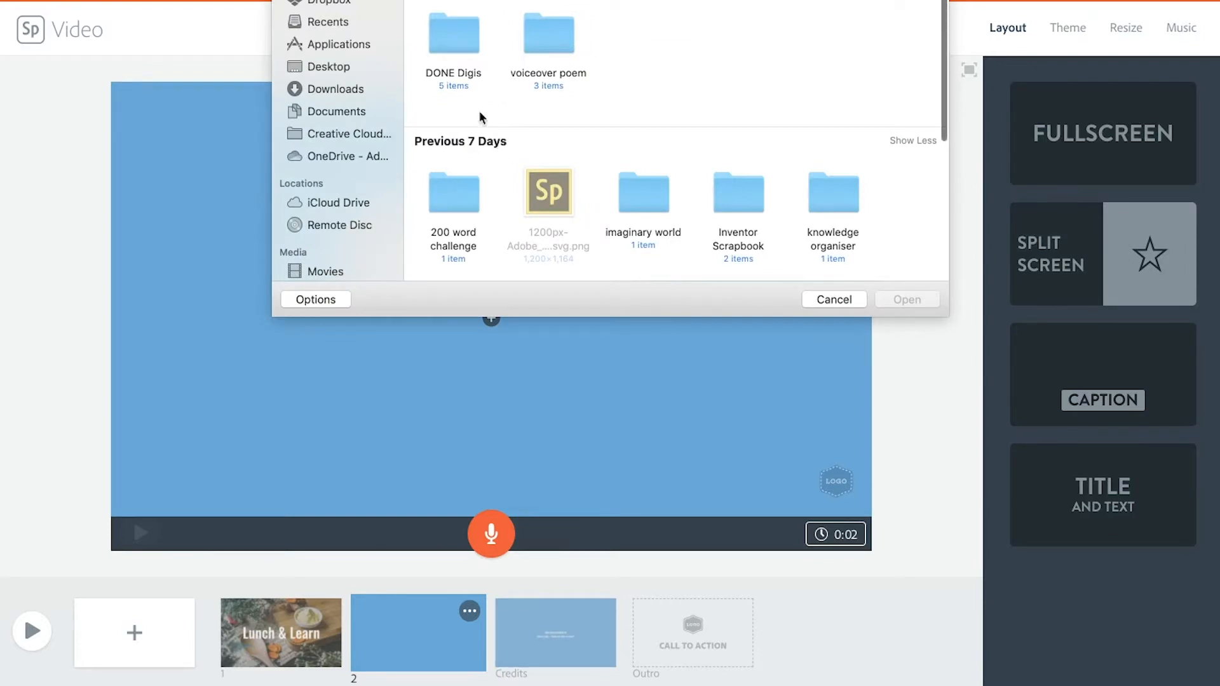
scroll(538, 181, down, 5)
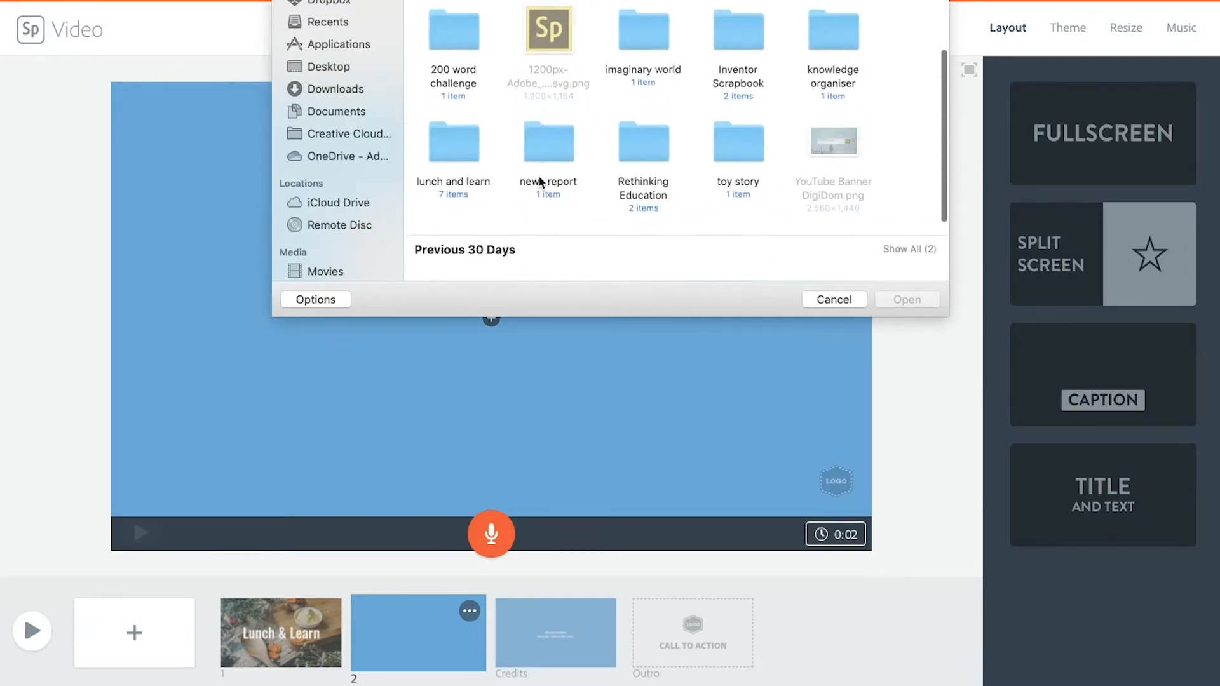
double_click(453, 56)
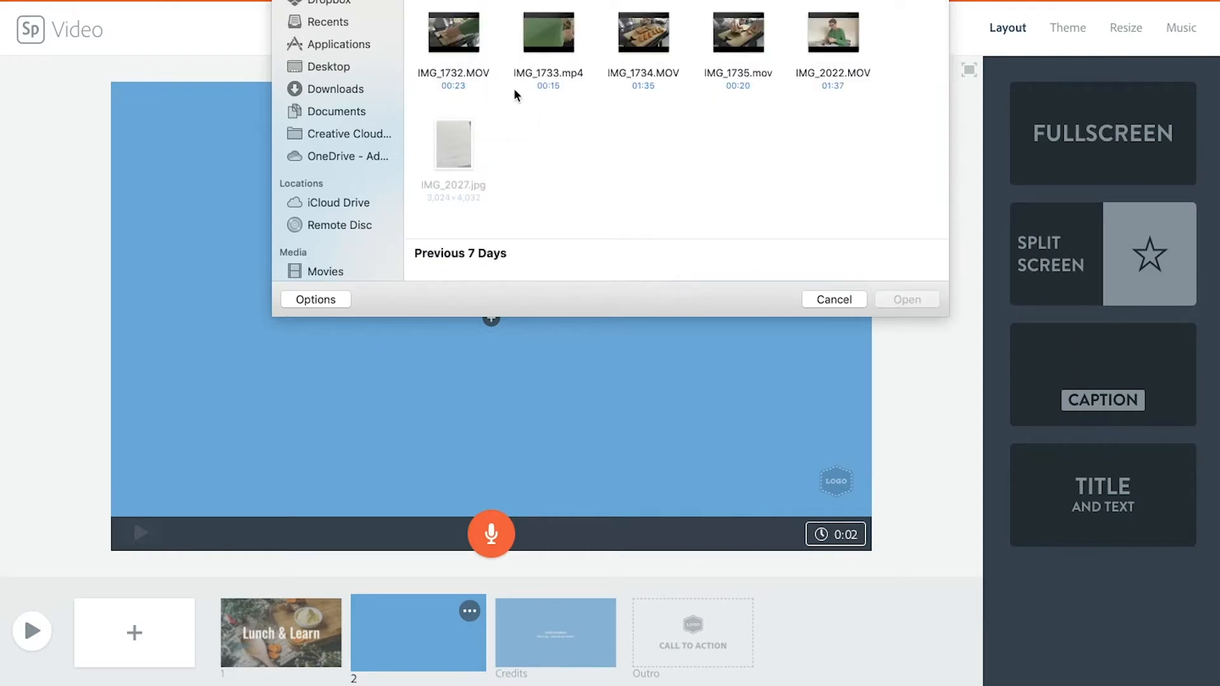
click(453, 33)
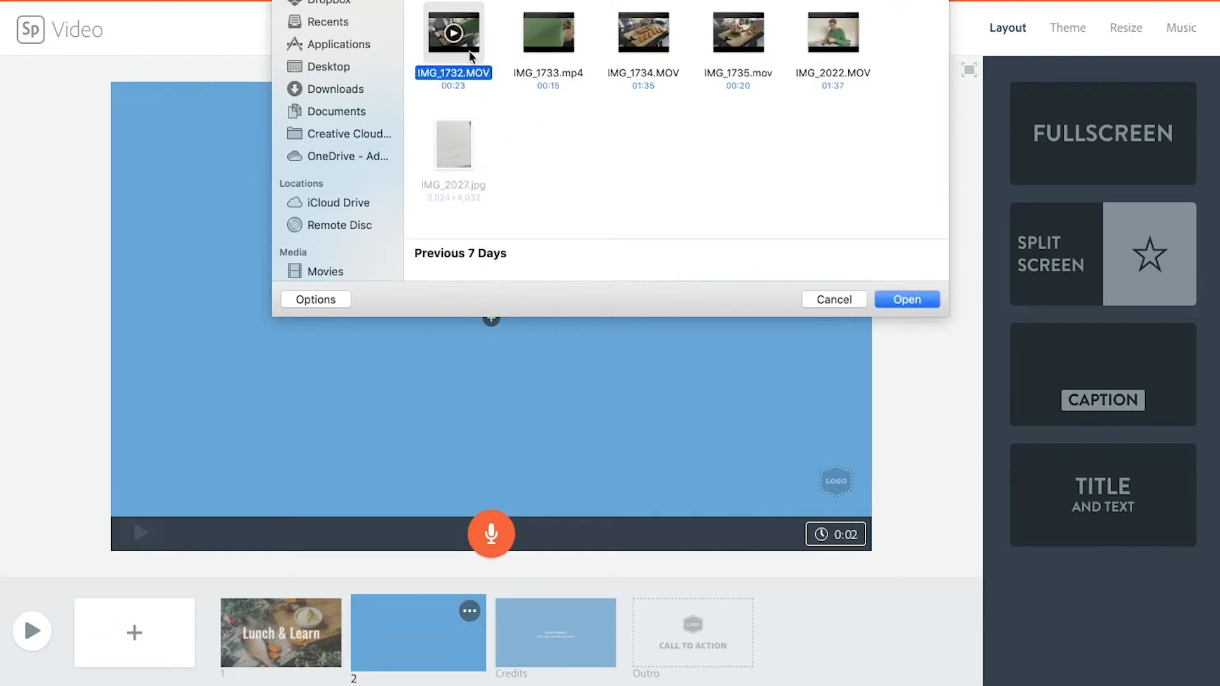
click(896, 298)
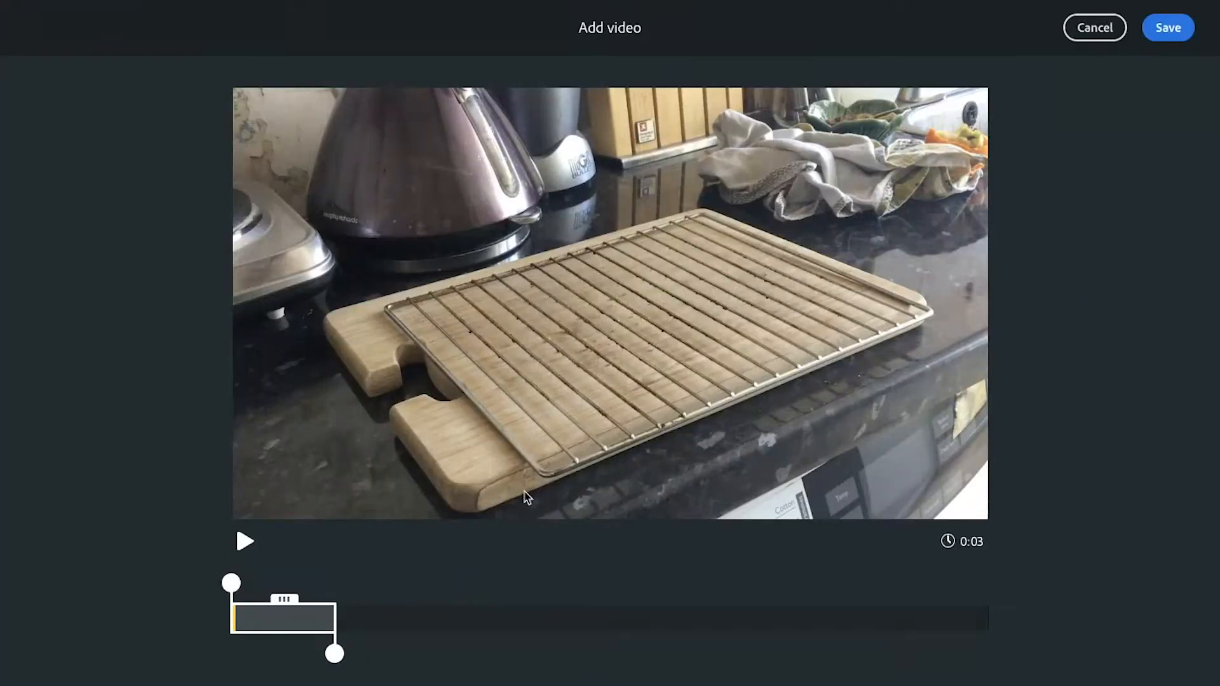
Step: Trim the clip to a section of about 13 seconds starting at about 4.9 seconds, and save it to the slide
drag(335, 653, 857, 653)
drag(231, 582, 400, 589)
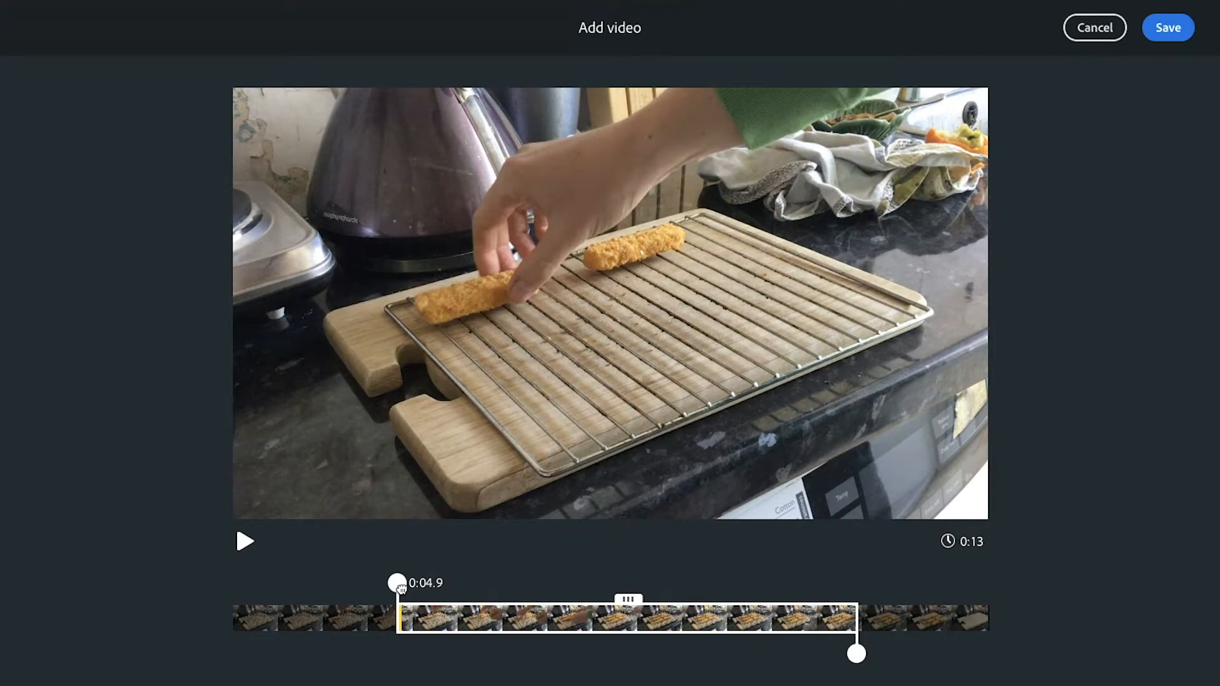
drag(401, 589, 400, 589)
click(1170, 42)
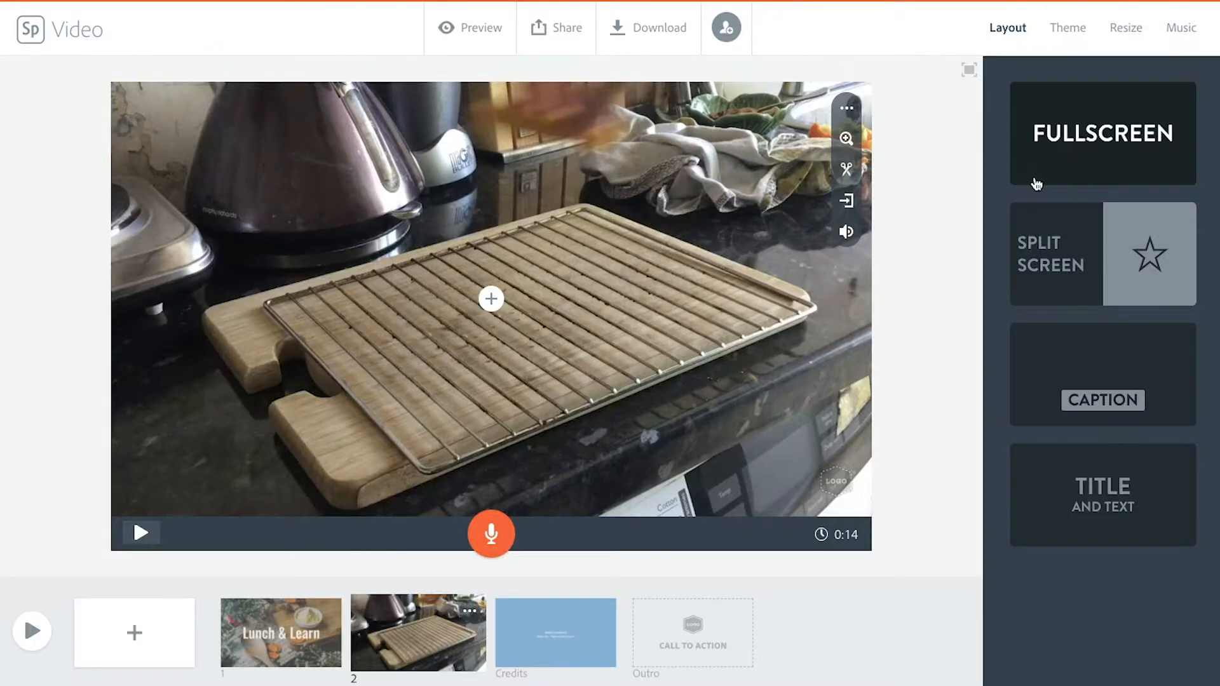
Step: Mute the sound of the video clip on the second slide
click(845, 233)
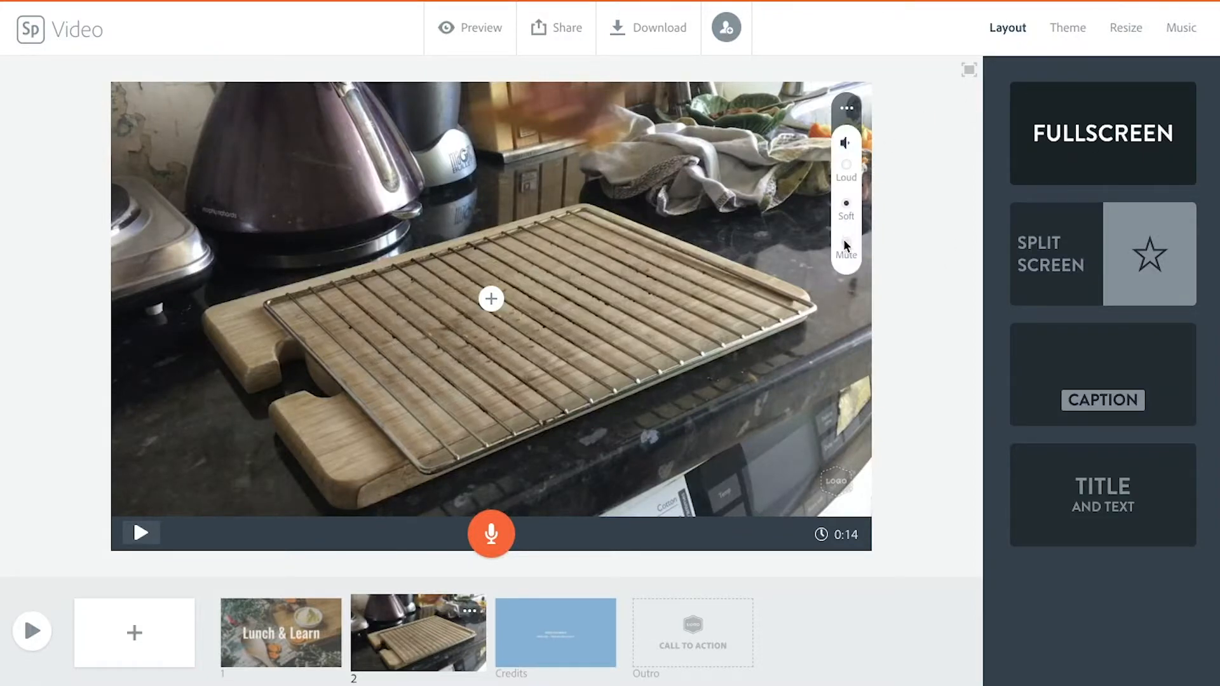
click(845, 242)
click(893, 259)
Step: Zoom in on the second slide's video and shift it so the wire rack fills the frame
click(845, 109)
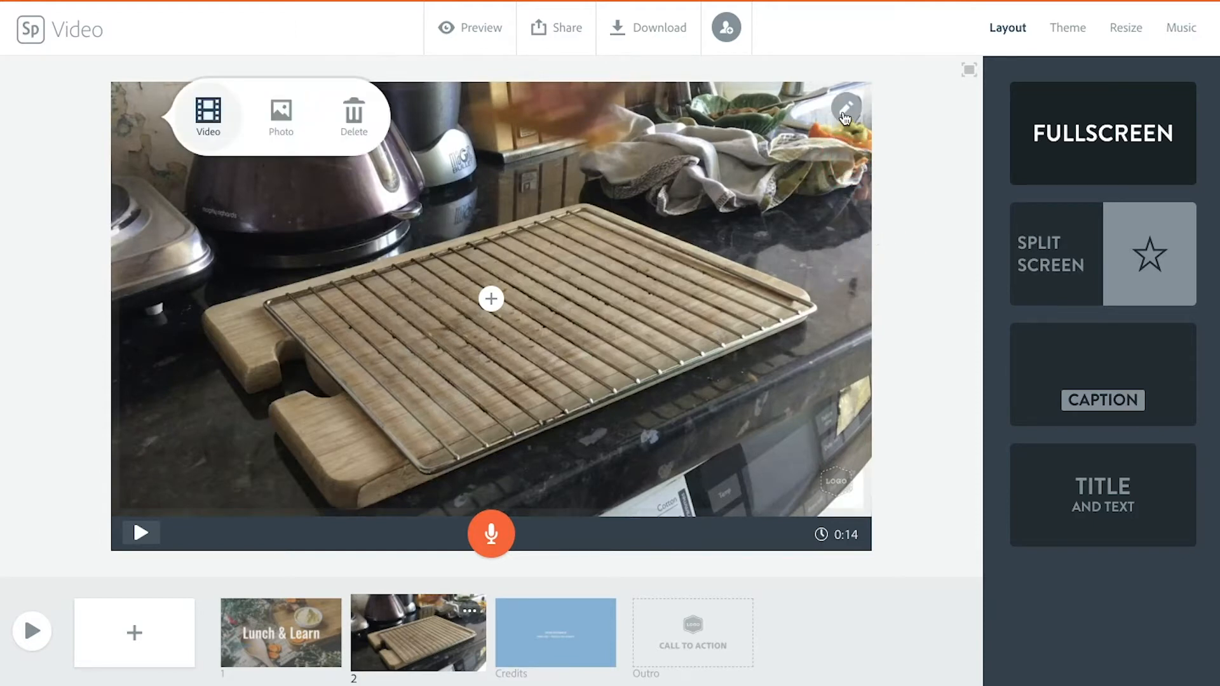
click(845, 116)
click(846, 141)
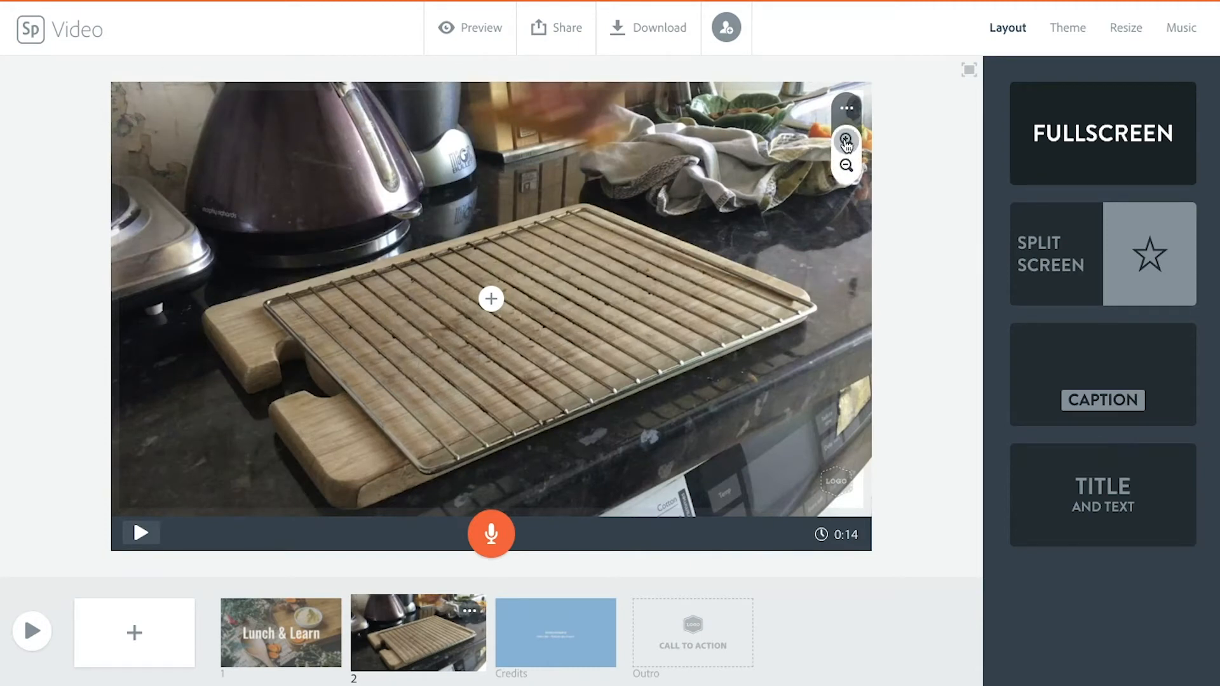
click(846, 141)
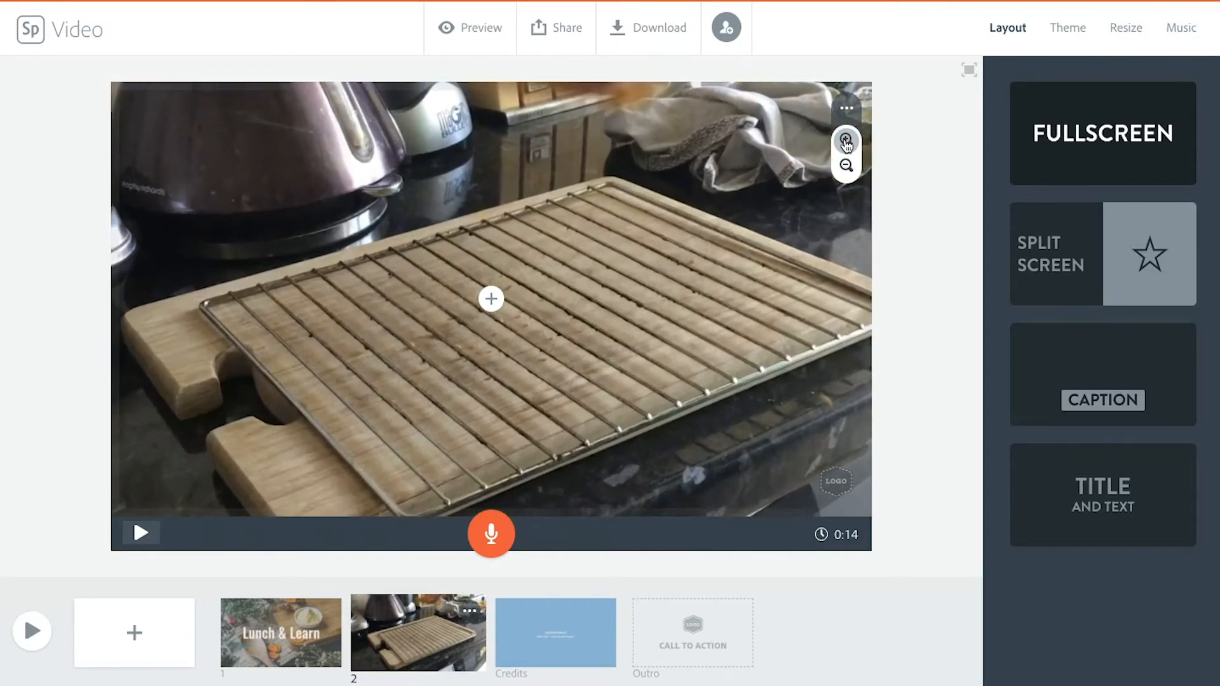
drag(751, 307, 701, 292)
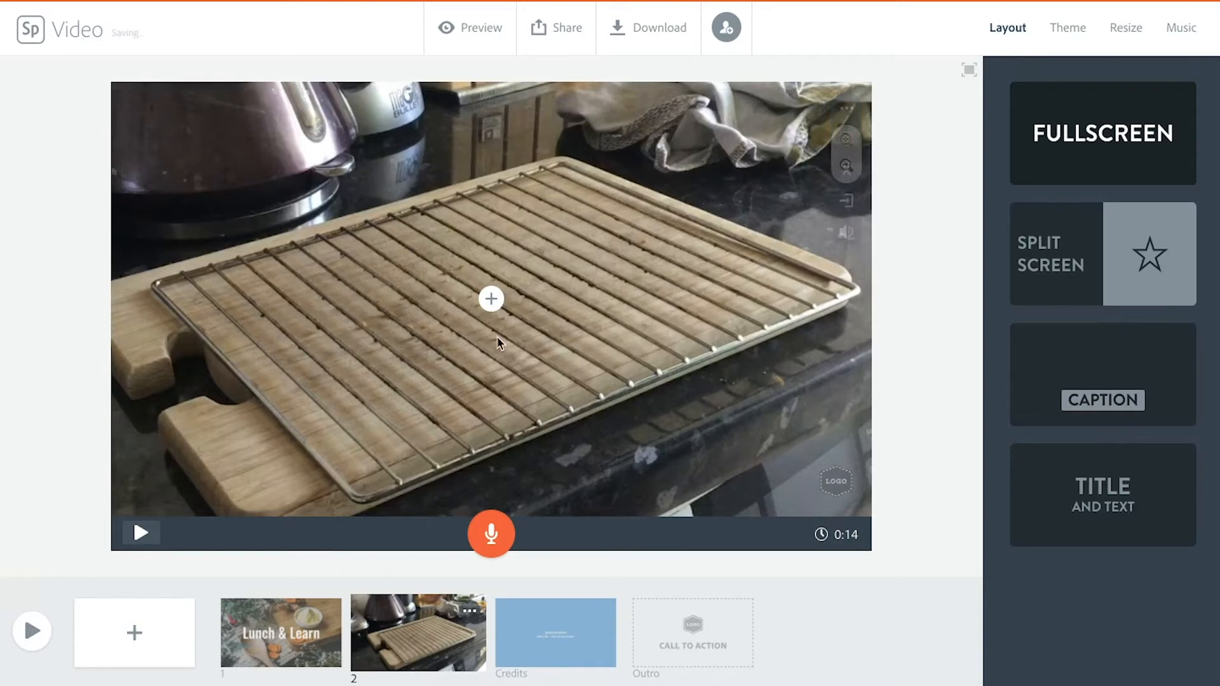
Step: Apply the Caption layout to the second slide
click(491, 299)
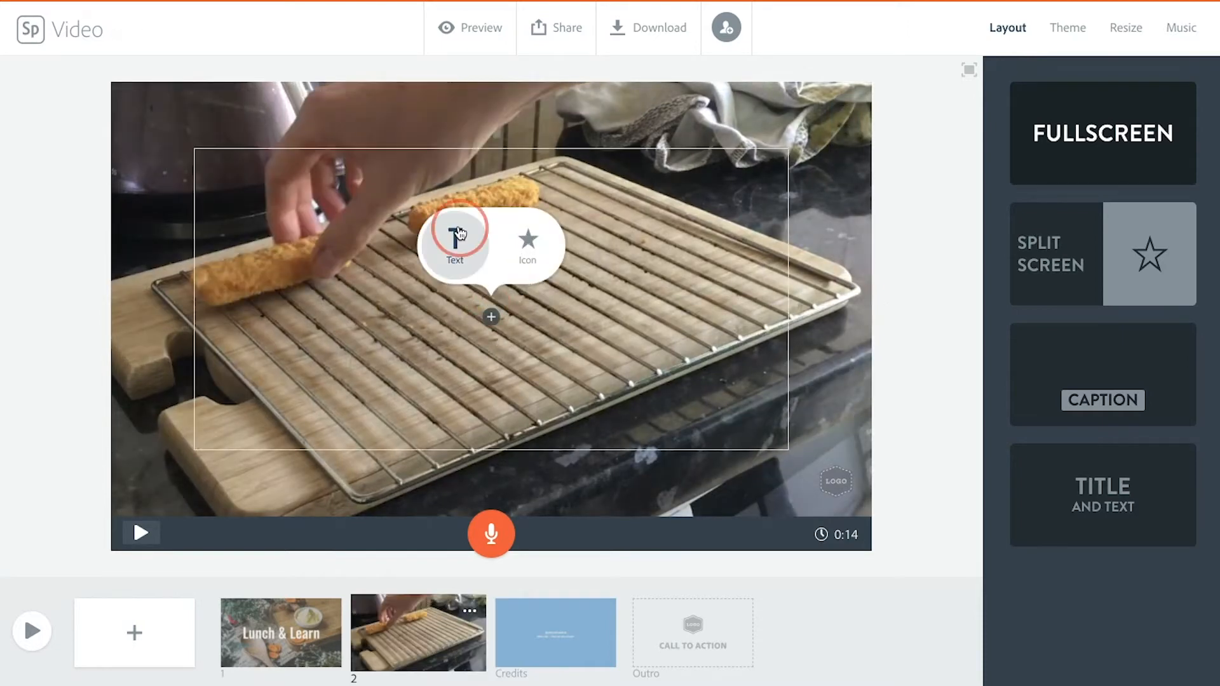
click(456, 240)
click(1105, 397)
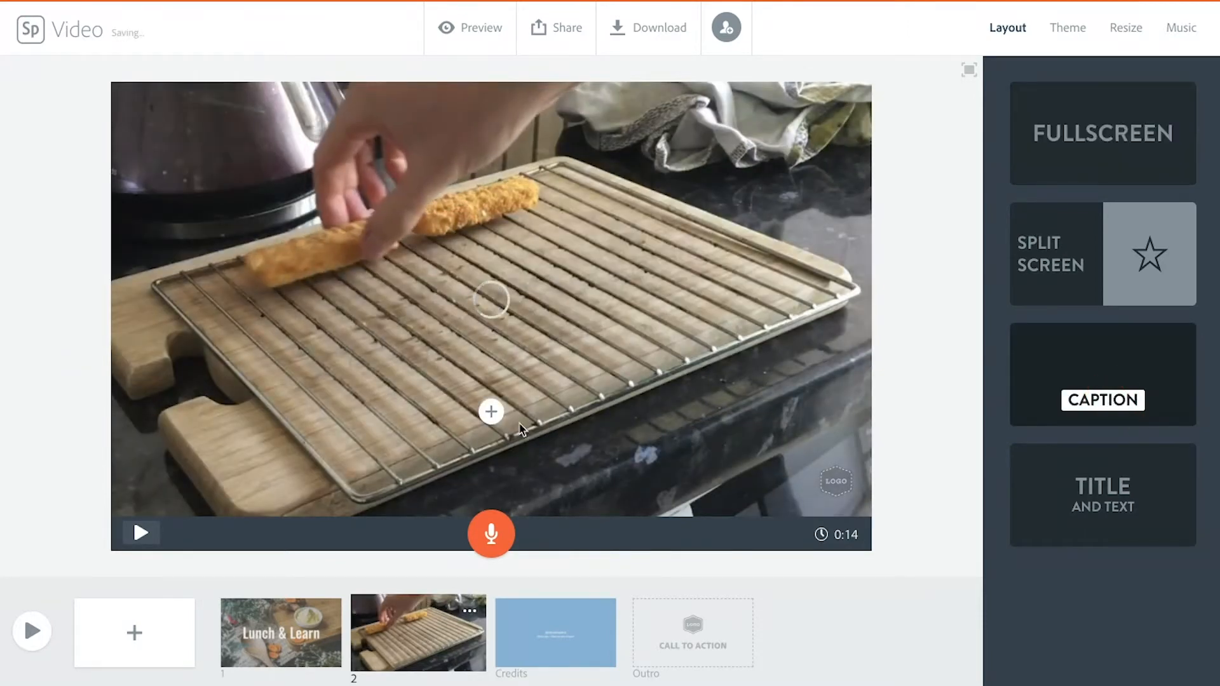
Step: Add the caption text "Step 1" over the video and enlarge it by one size
click(491, 411)
click(488, 370)
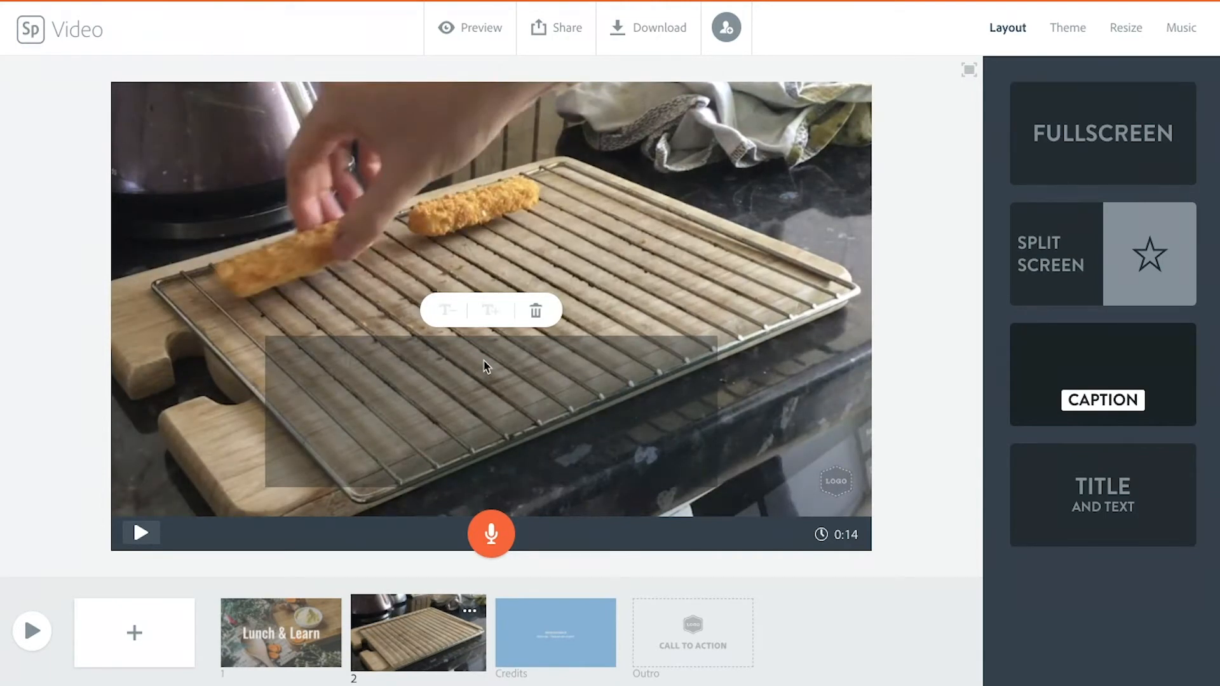
text(Step 1)
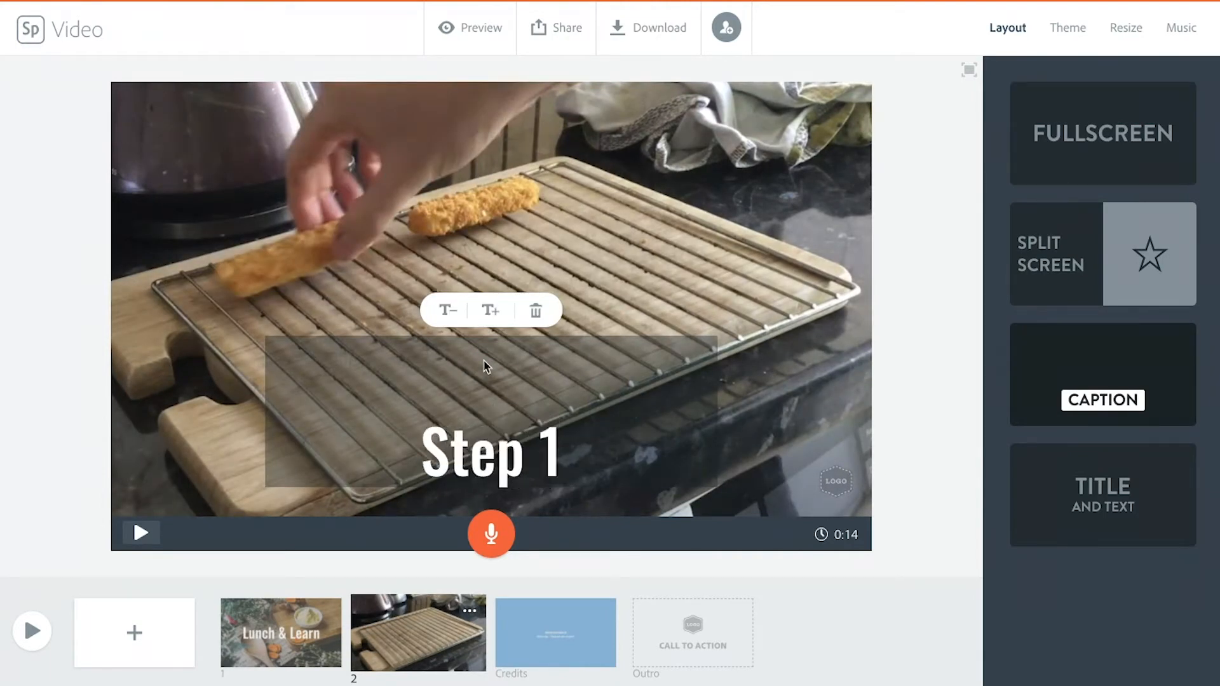
click(490, 311)
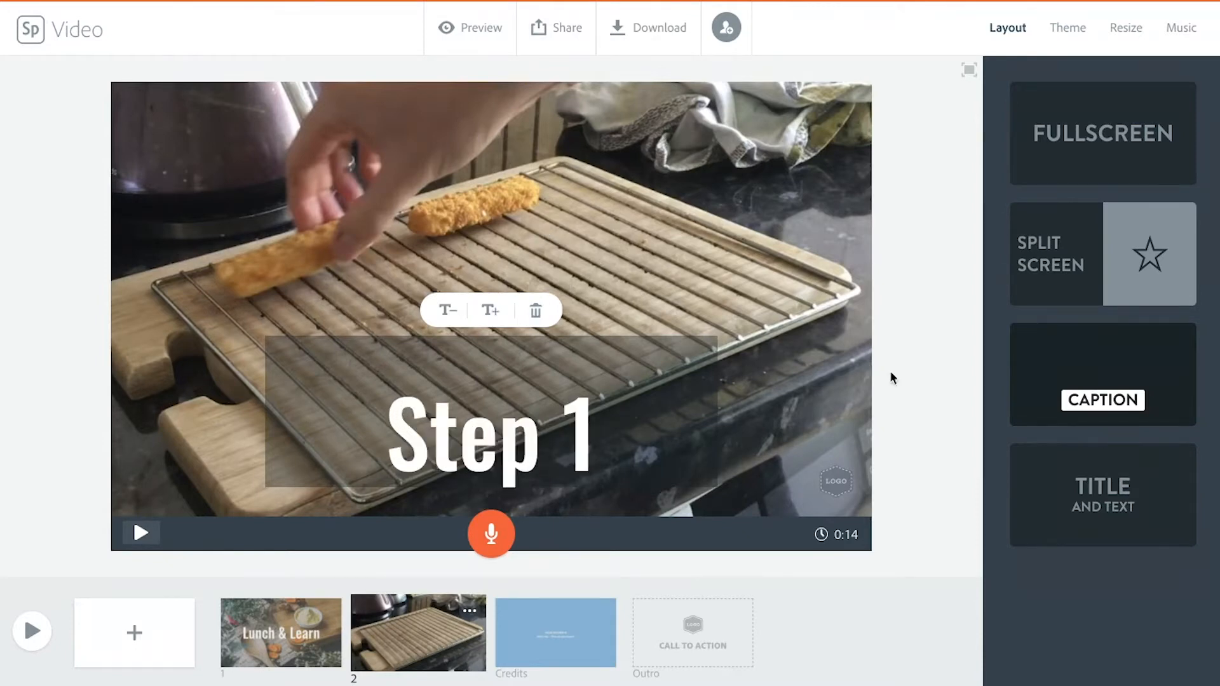
Step: Record a voice narration for the Step 1 video slide and re-record it over the clip
click(919, 387)
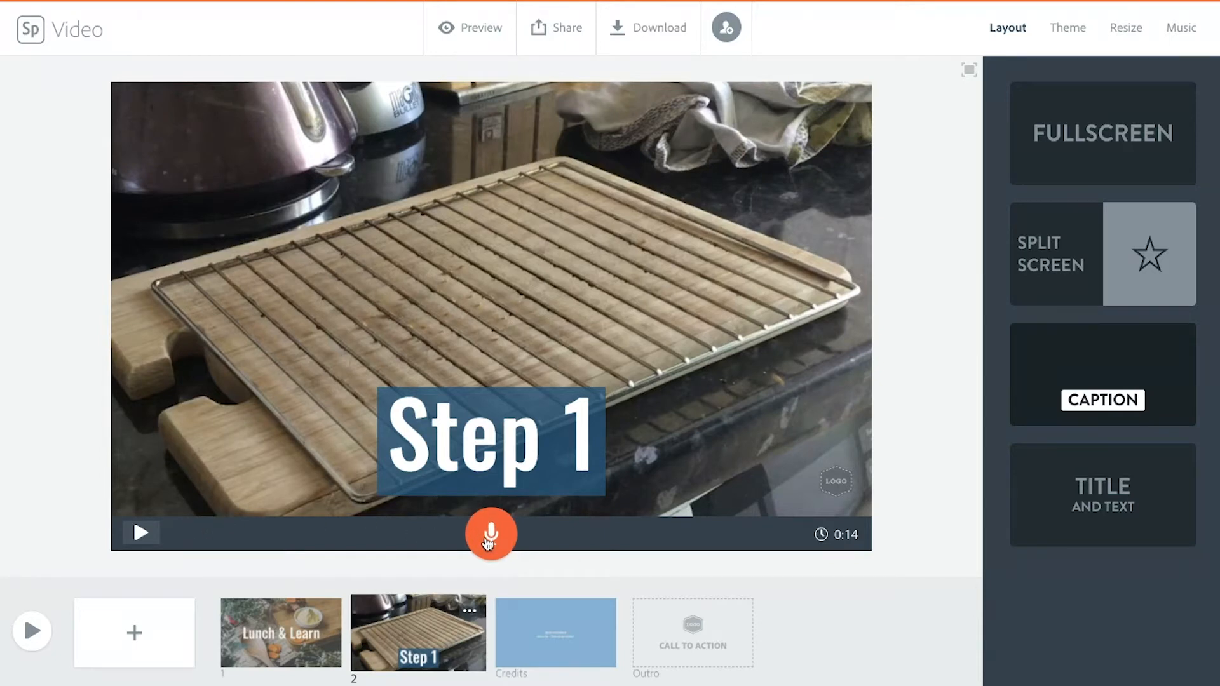
drag(488, 542, 488, 543)
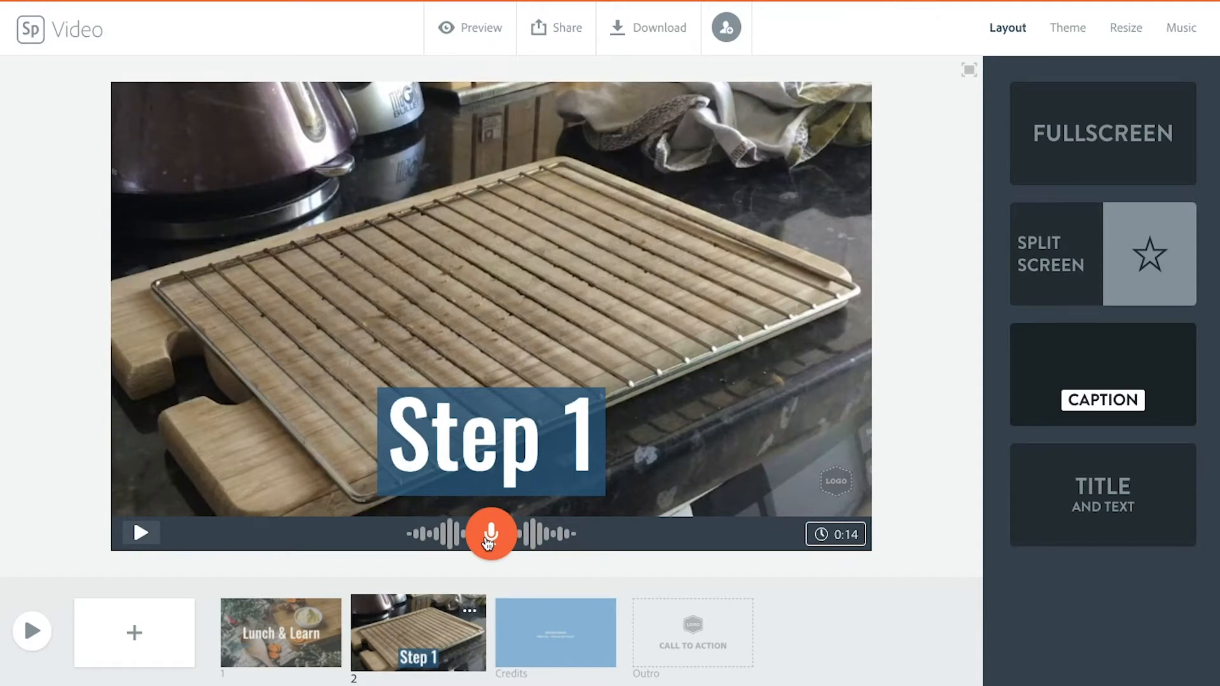
click(826, 535)
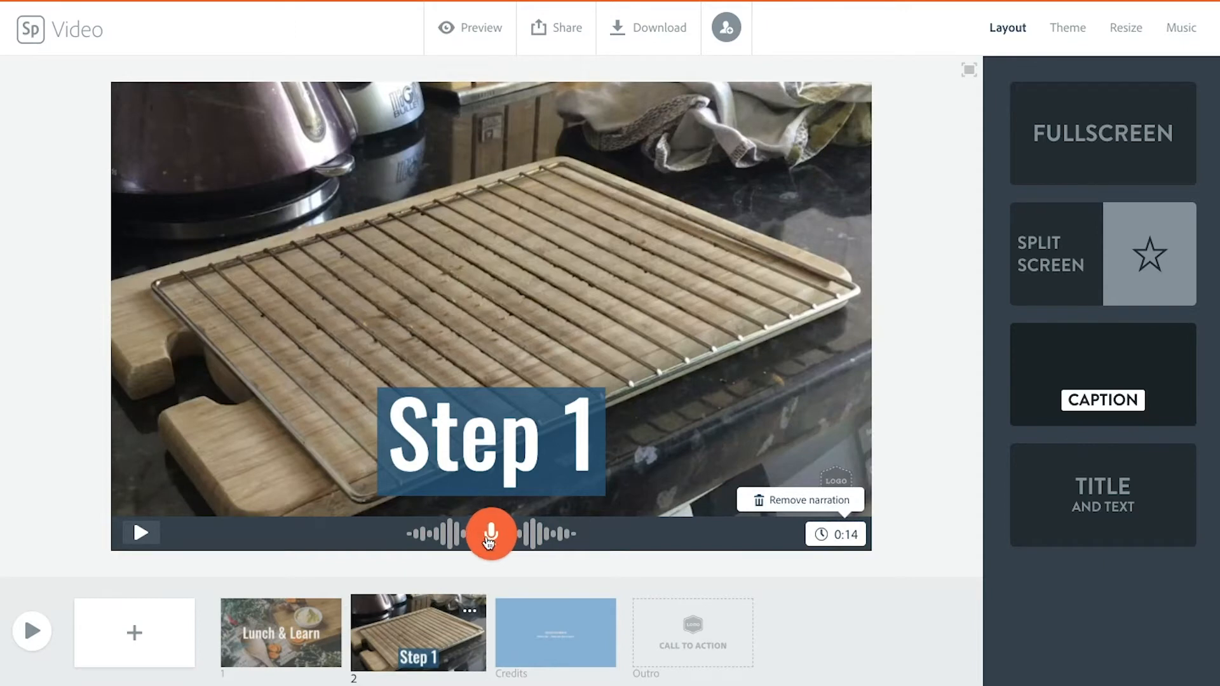
click(489, 537)
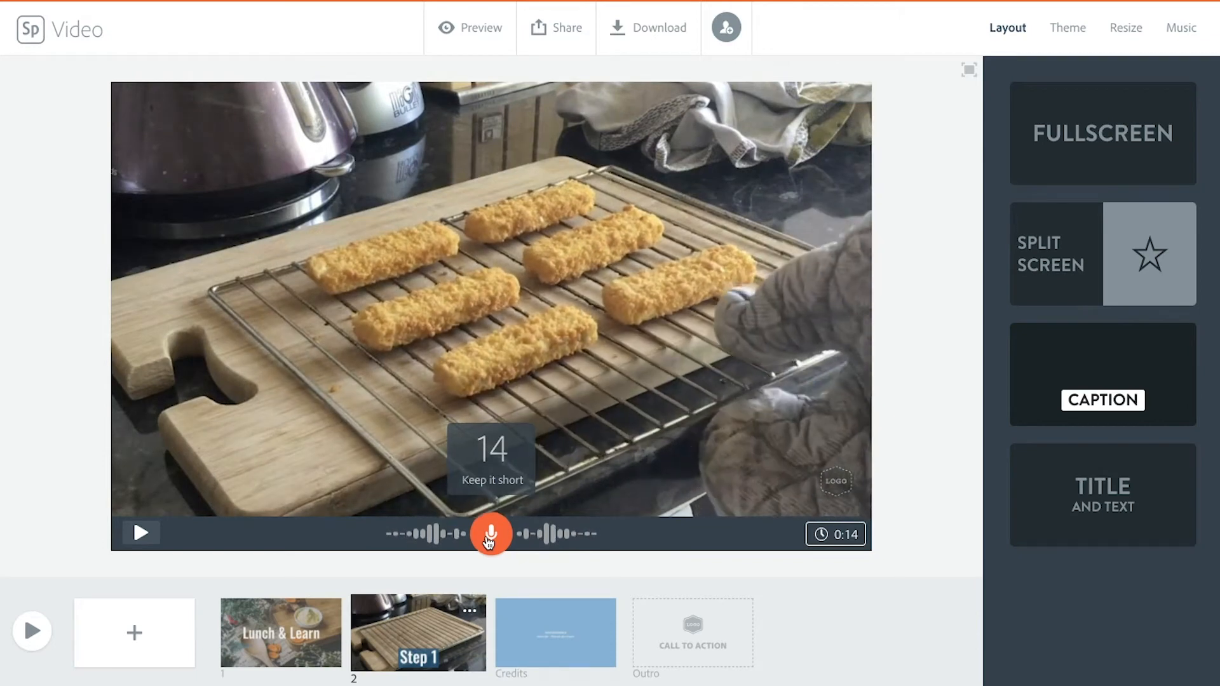
click(487, 542)
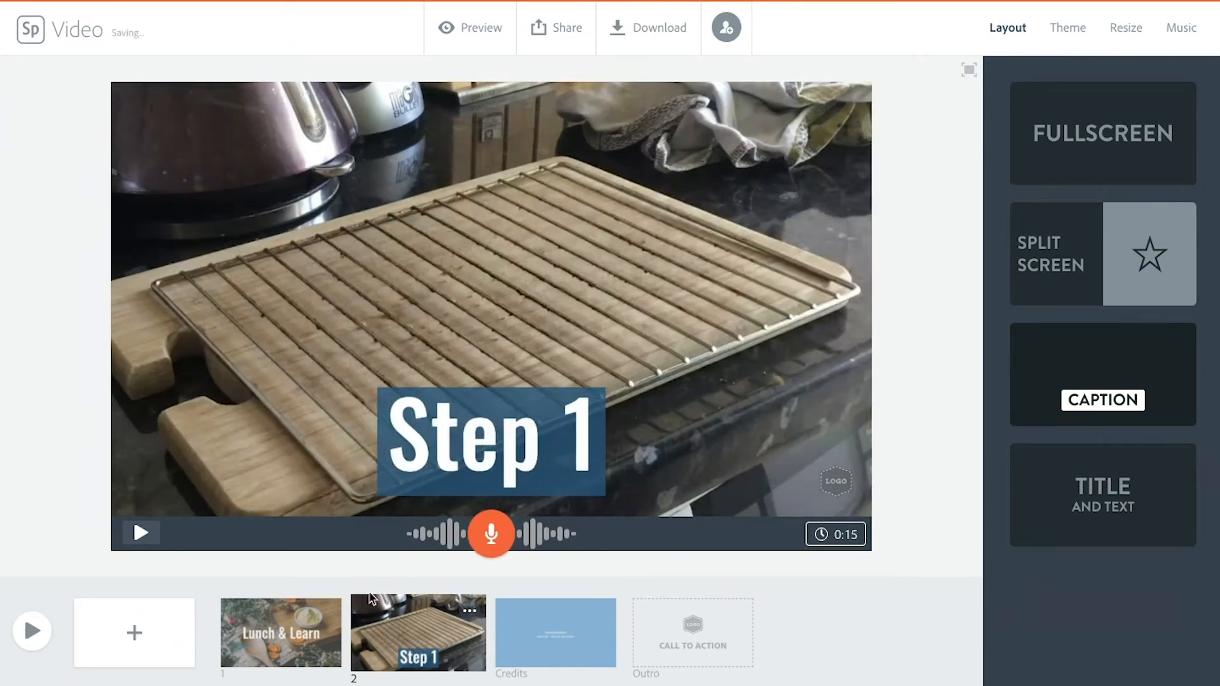
Step: Add a third slide after the Step 1 slide and apply the Split Screen layout to it
click(133, 637)
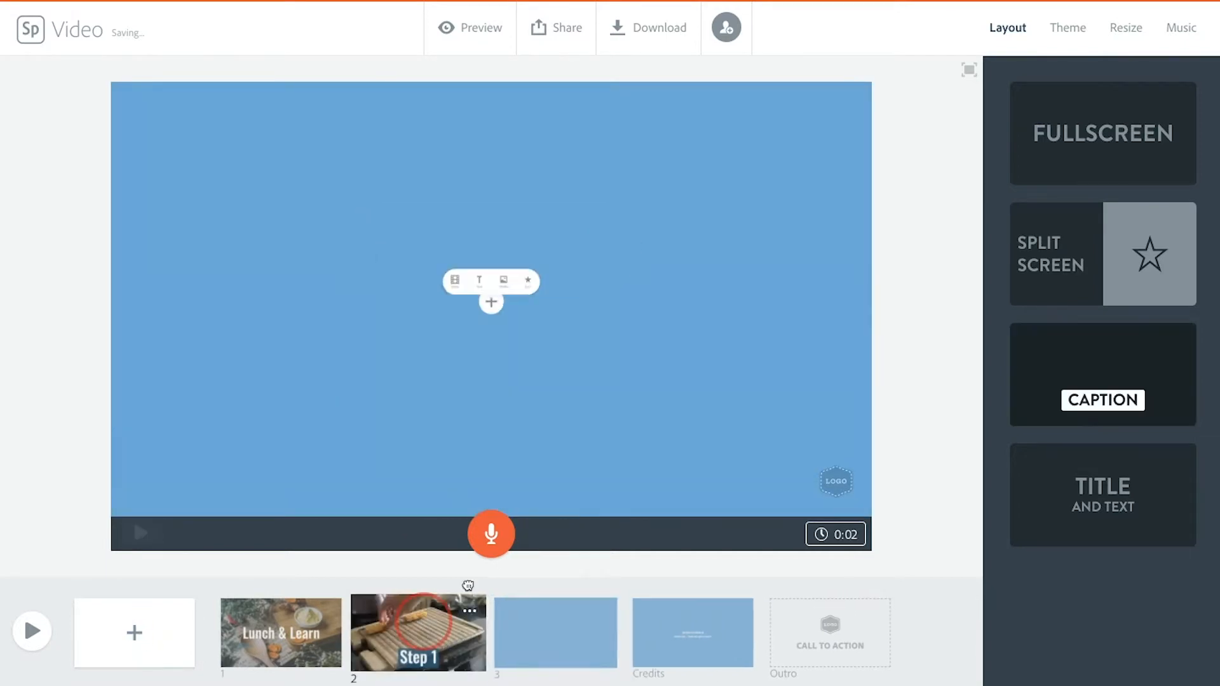
drag(424, 625, 432, 591)
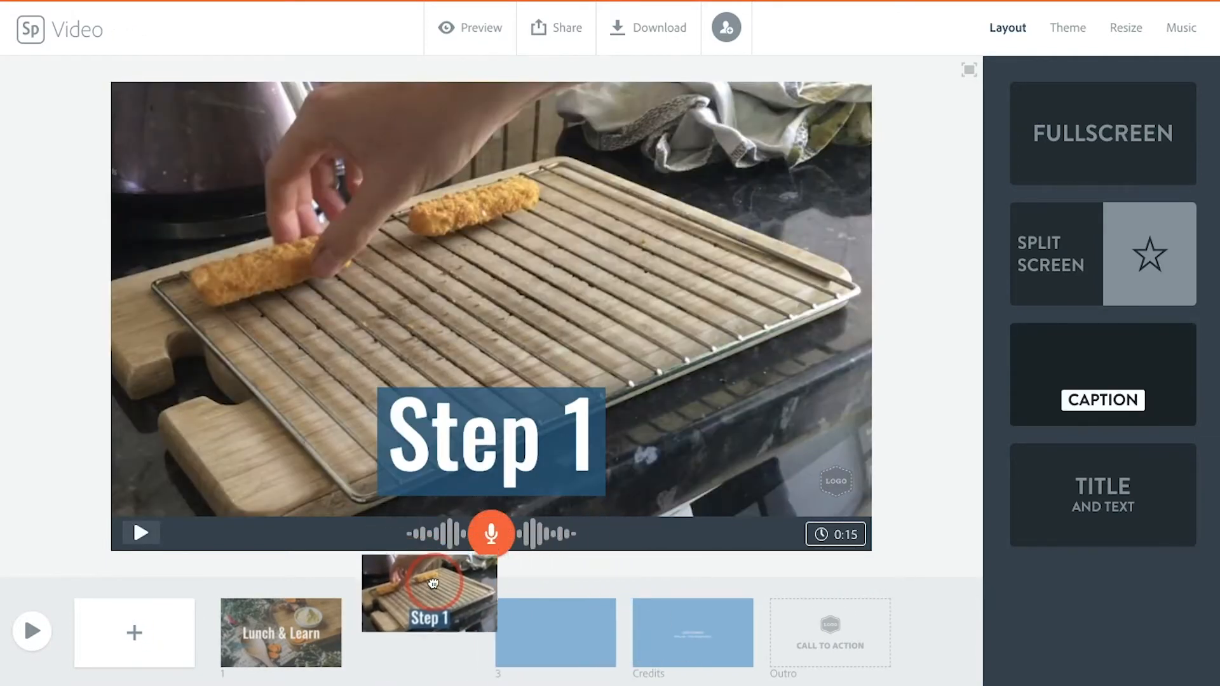
click(543, 630)
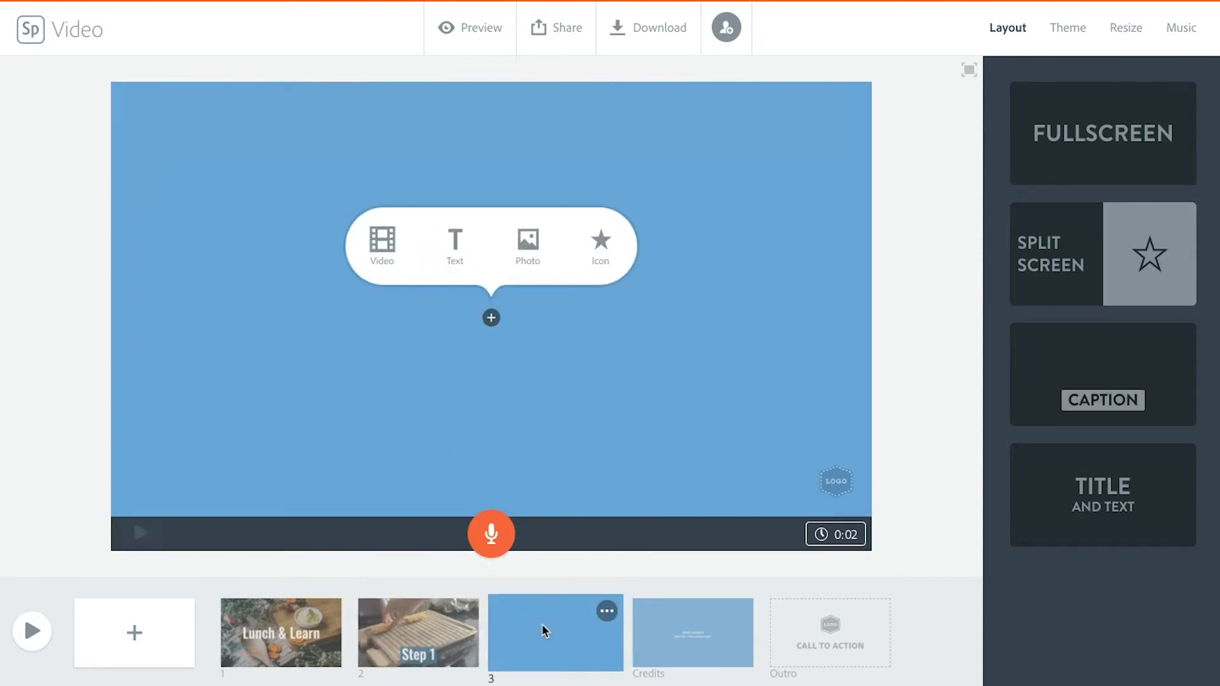
click(1075, 264)
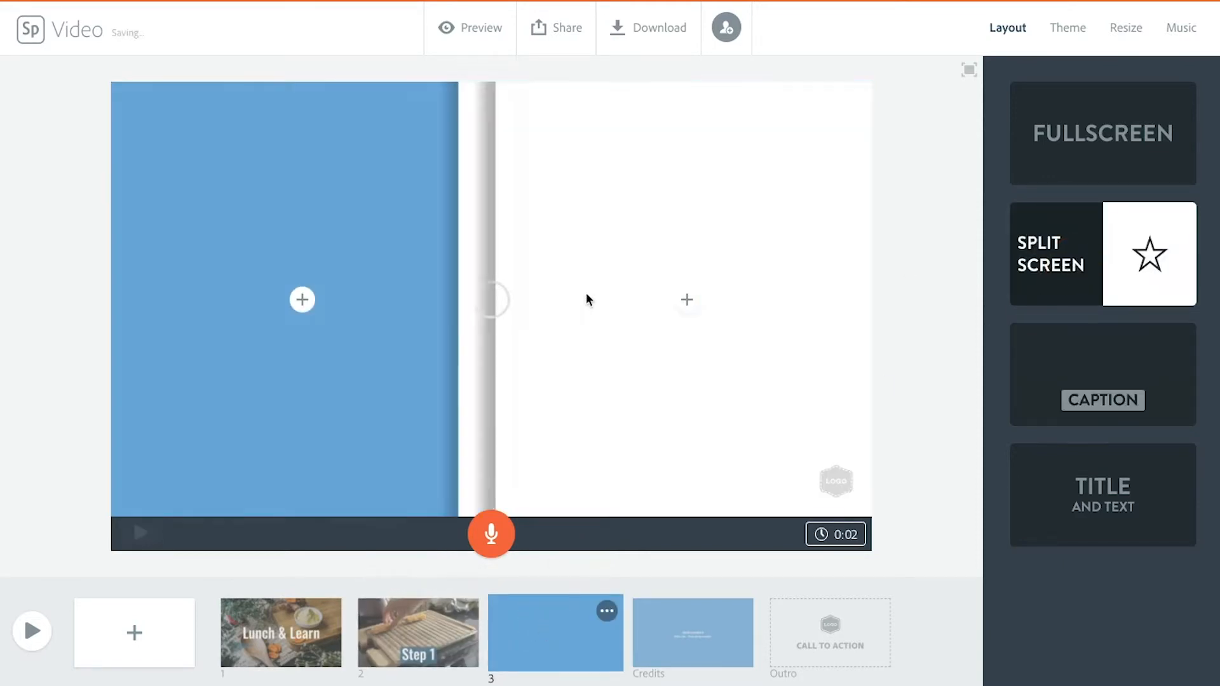
Step: Enter "Step 2" and, on a new line, "15 minutes at 200 degrees centigrade" in the blue half of the third slide
click(265, 241)
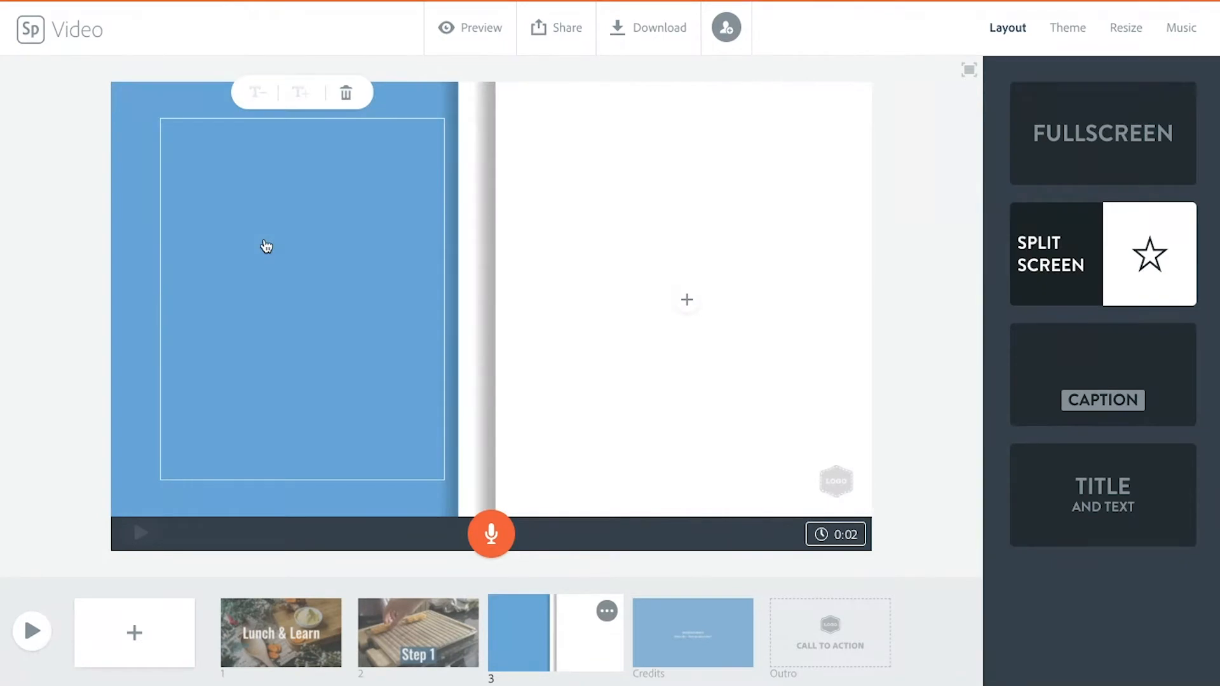
text(Step 3)
key(BackSpace)
text(2)
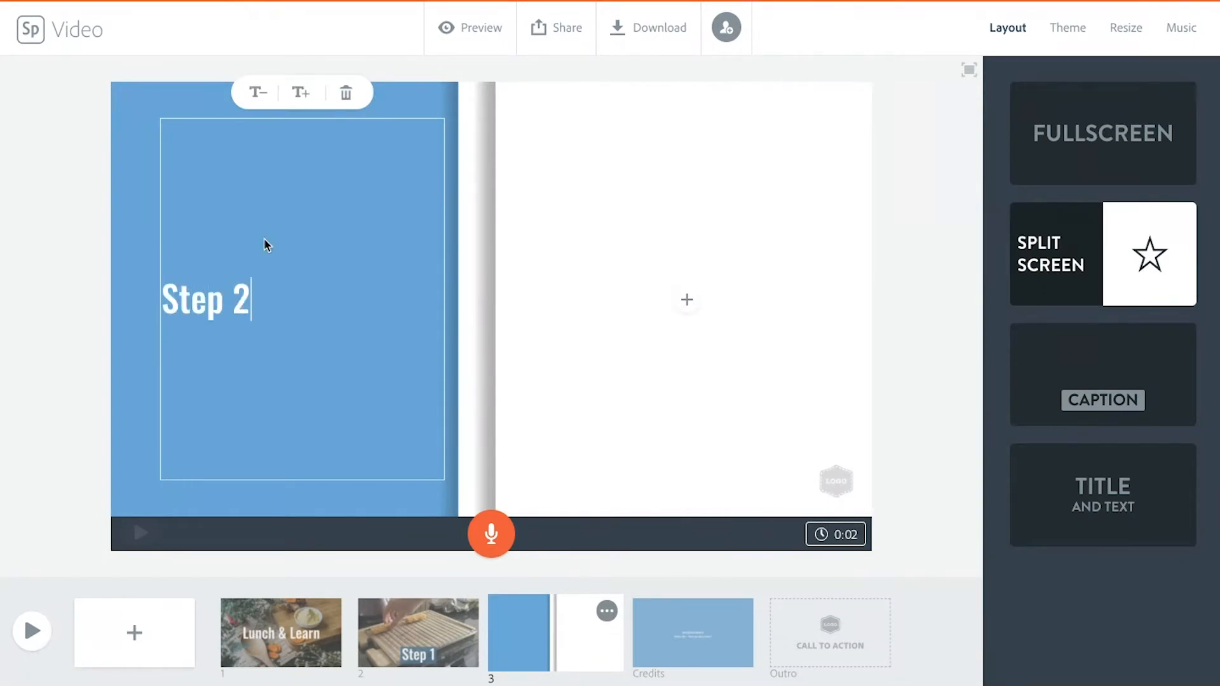
key(Return)
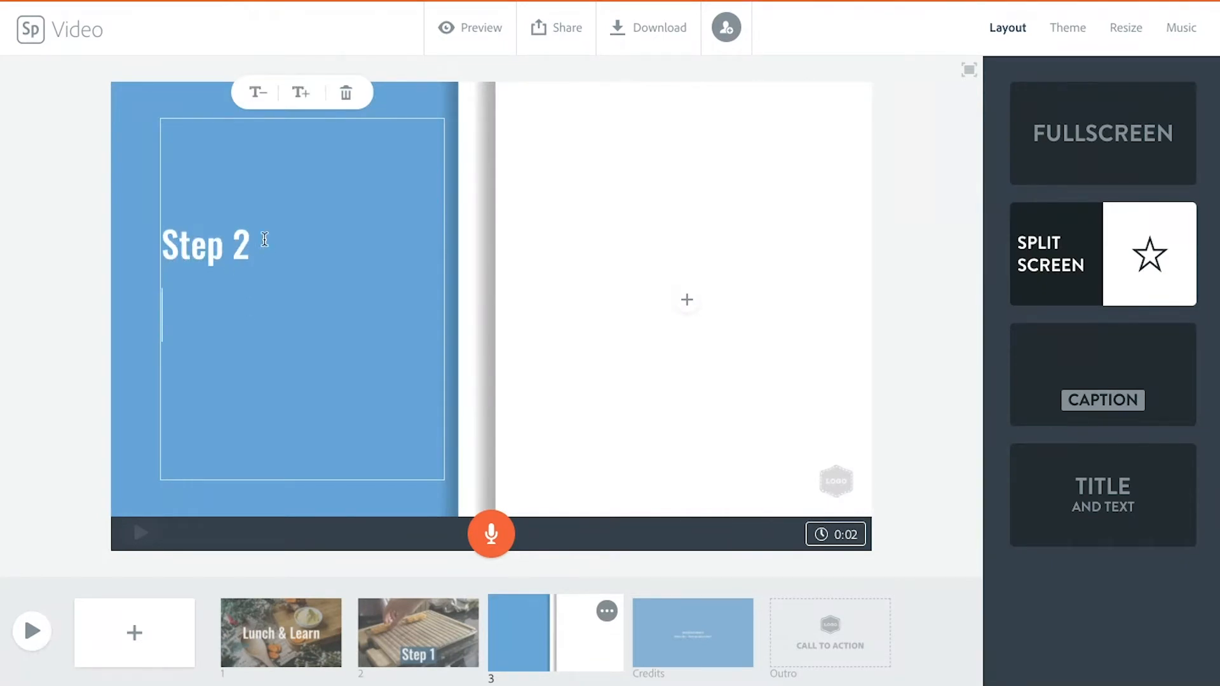
text(15 minutes a)
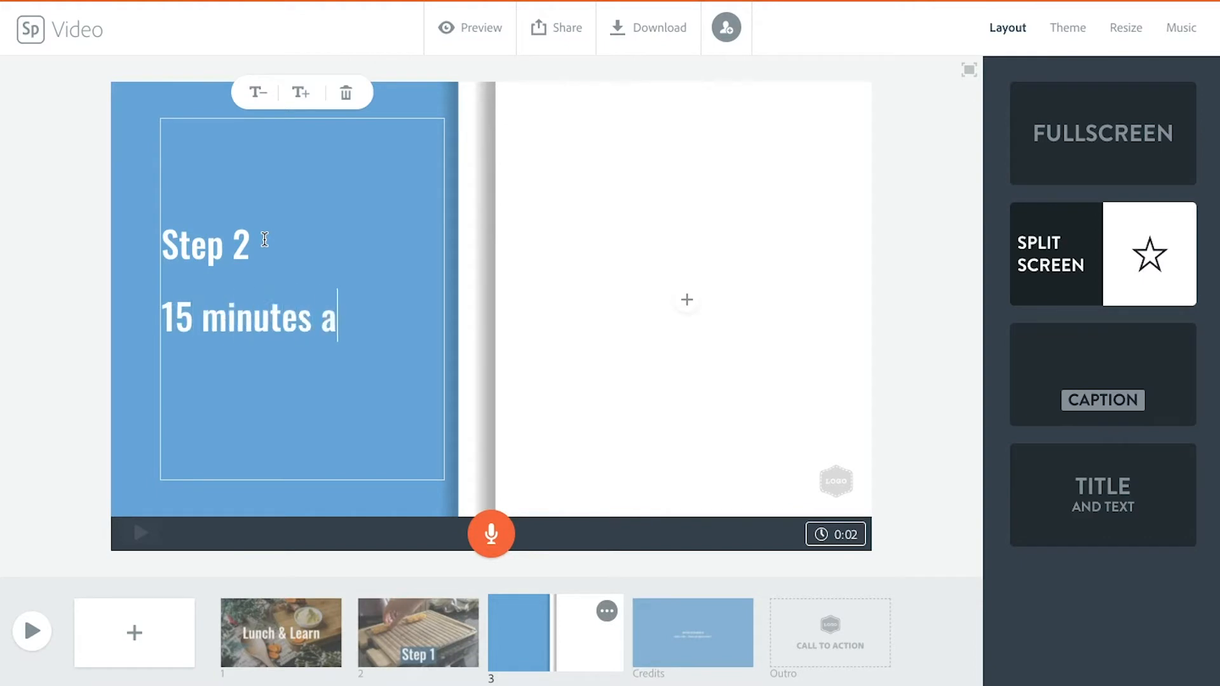
text(t 200)
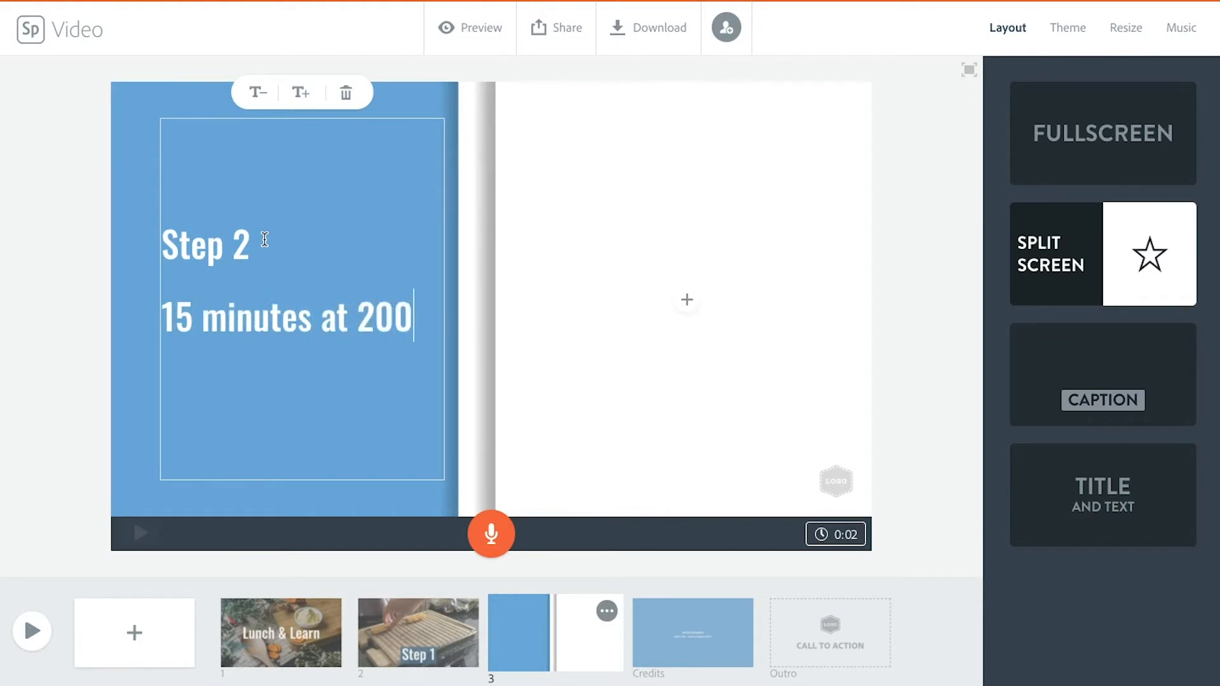
text( degrees ce)
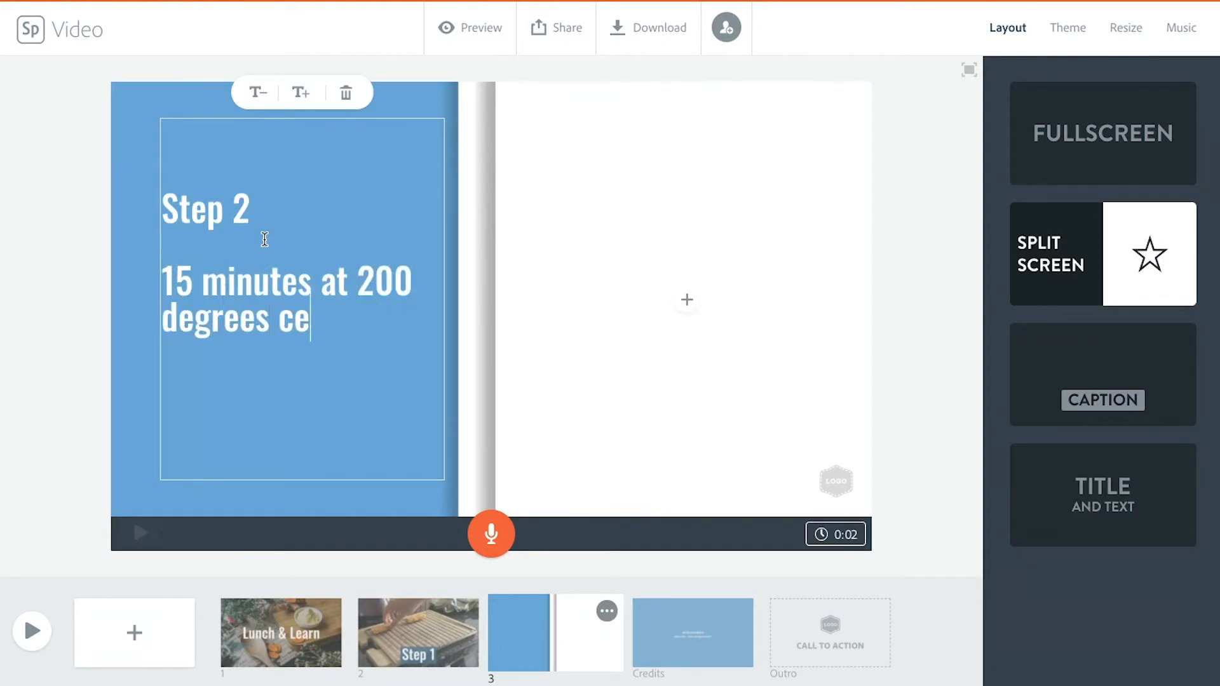
text(ntigrade)
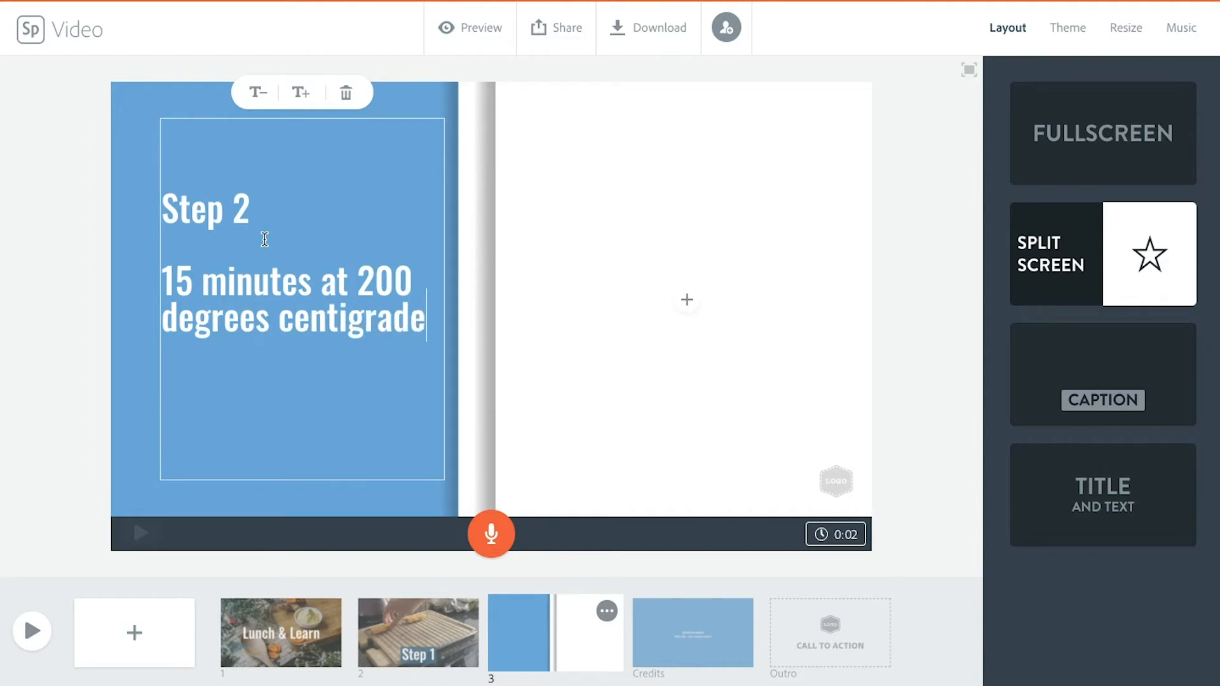
Step: Enlarge the Step 2 text by two sizes and deselect it
click(296, 94)
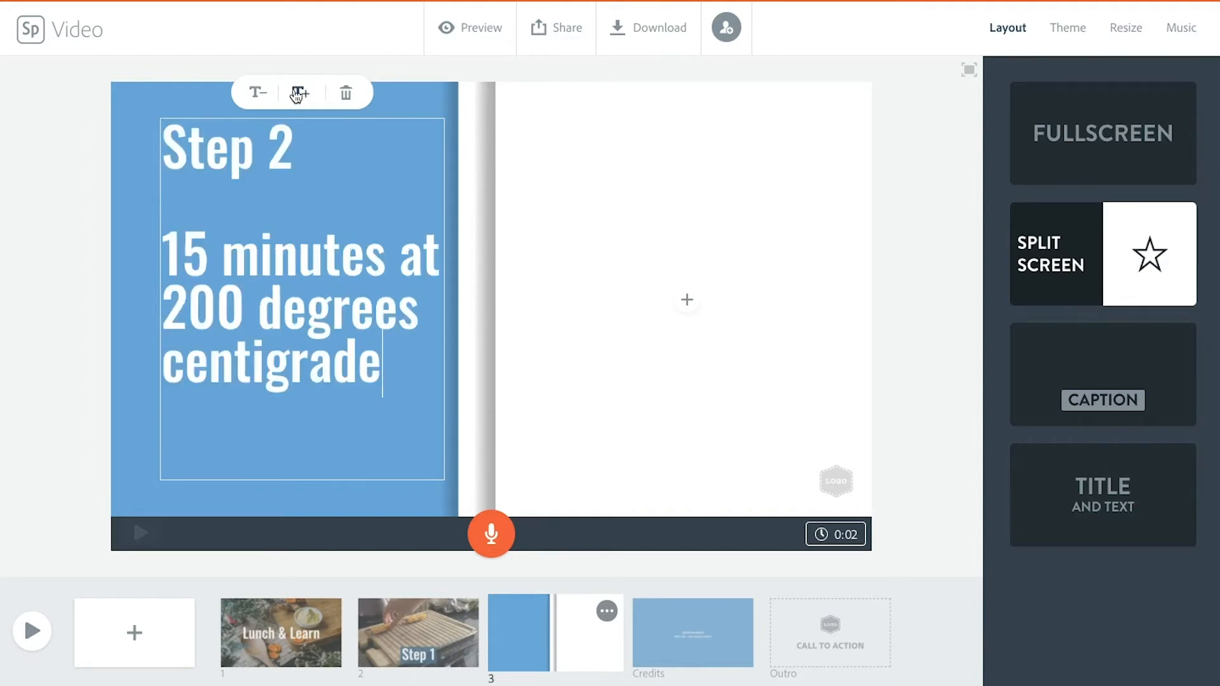
click(297, 95)
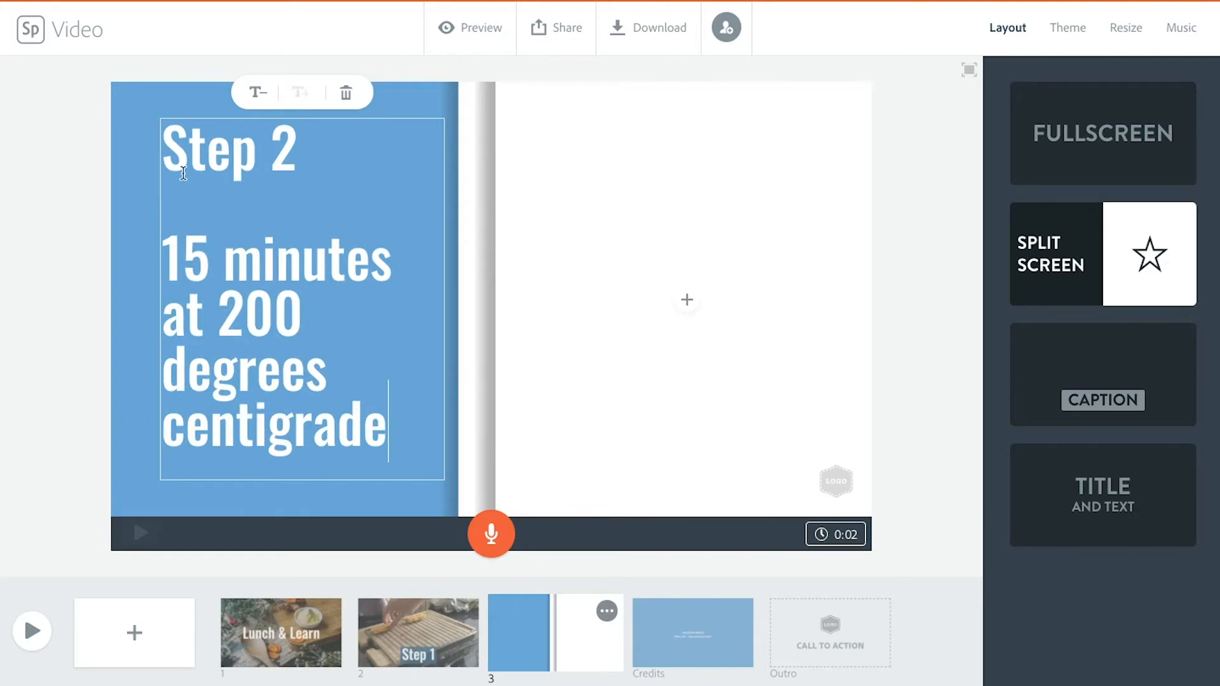
click(255, 93)
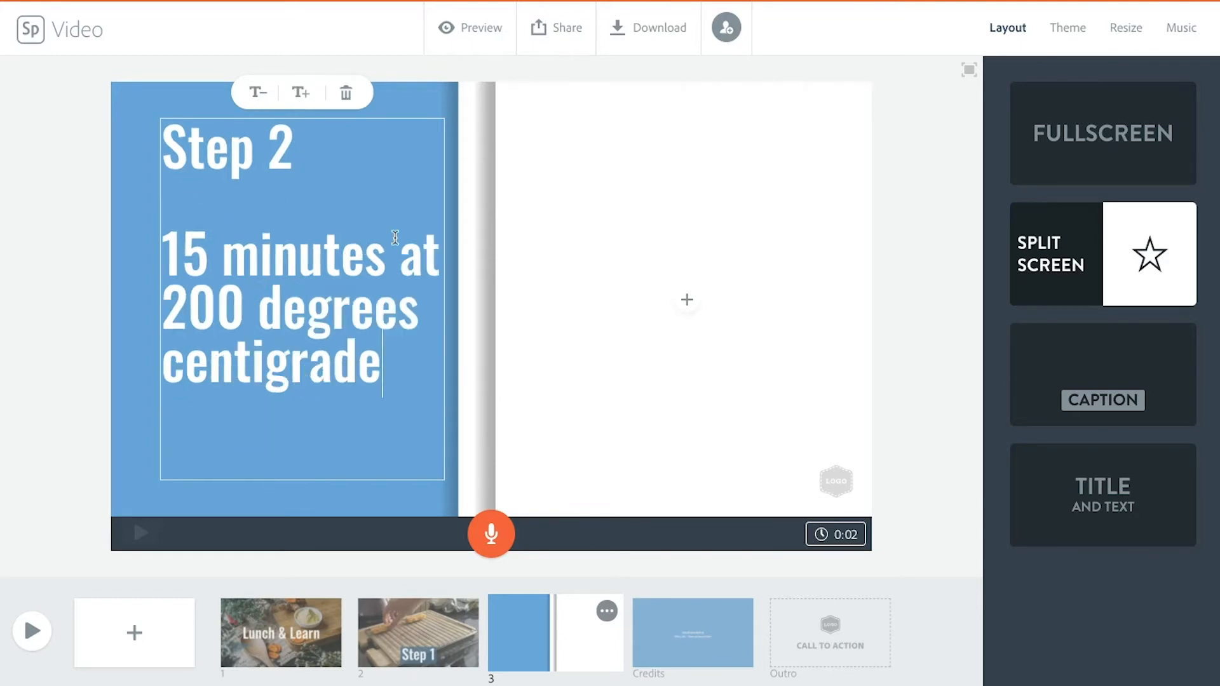
click(299, 93)
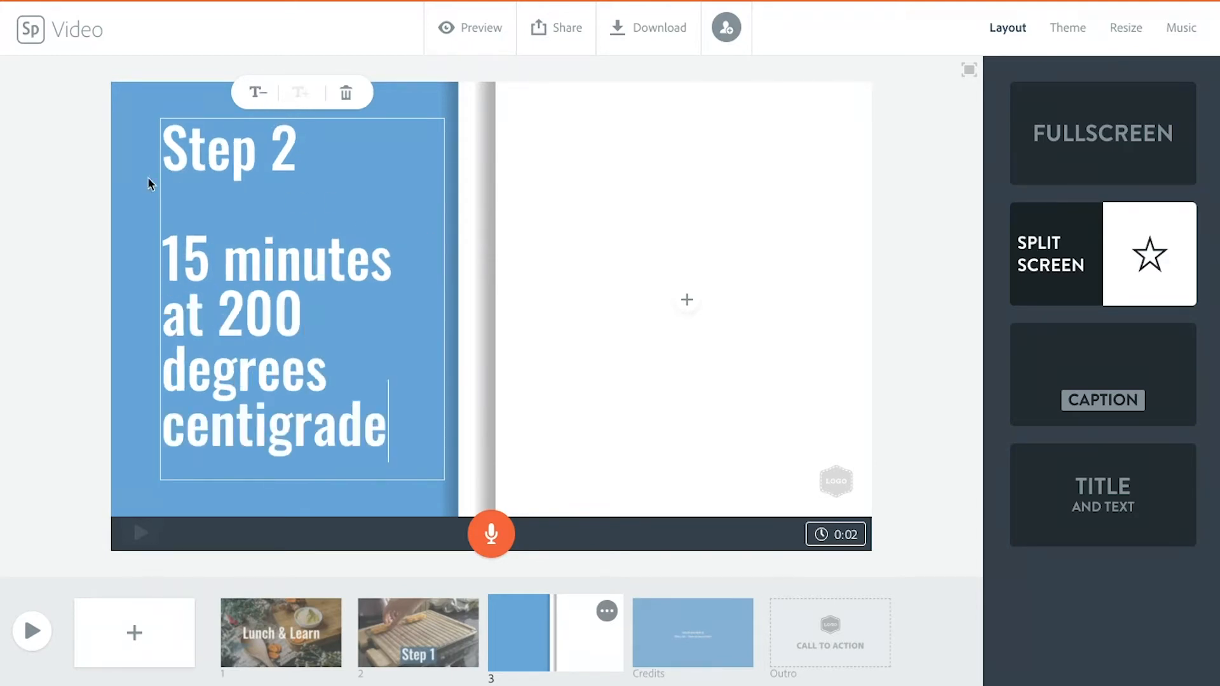
click(68, 246)
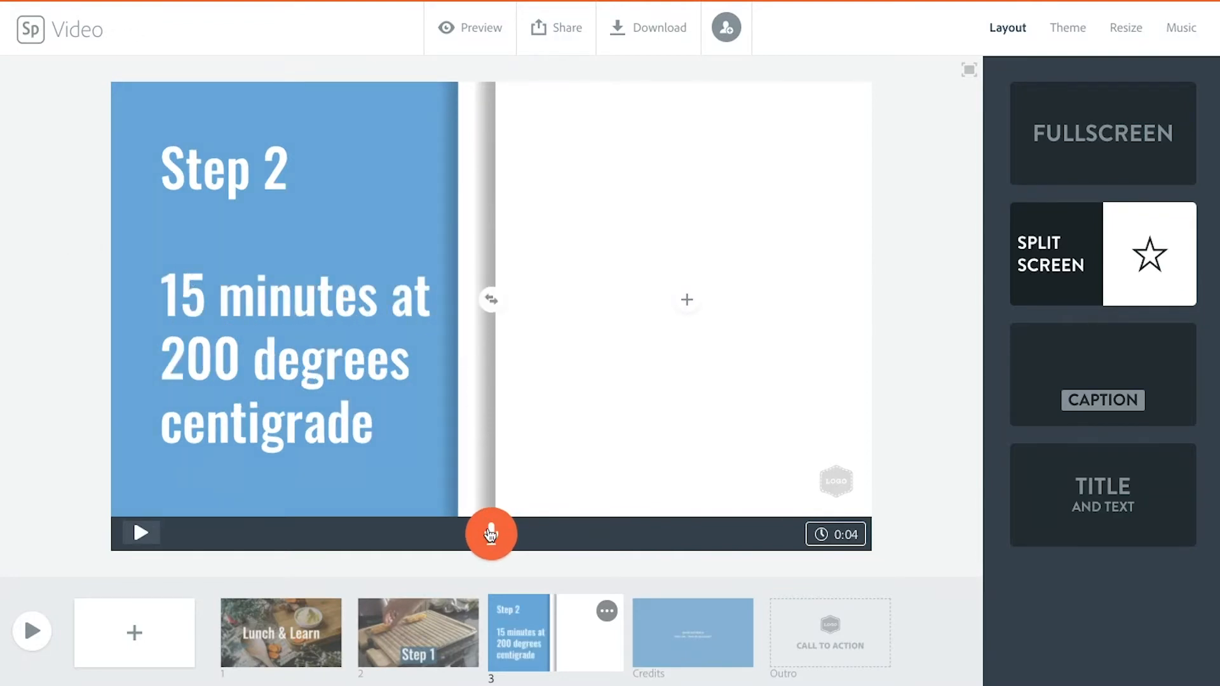
Step: Record a voice narration for the Step 2 slide and play it back
drag(490, 535, 490, 535)
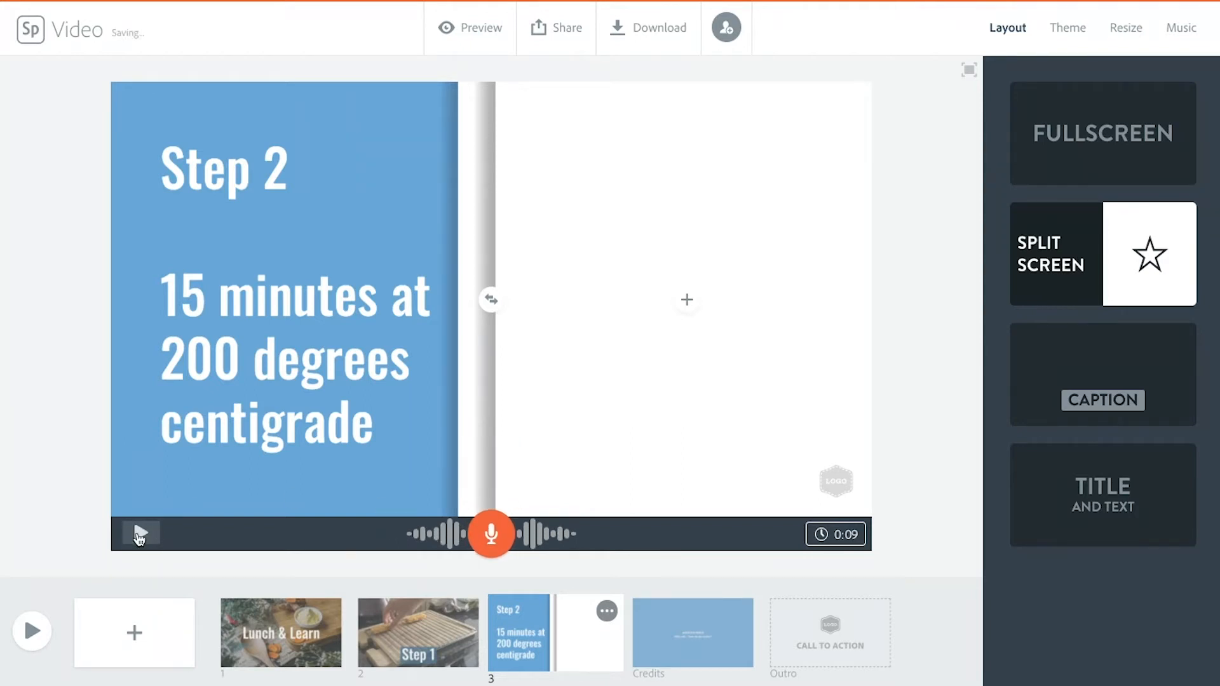
click(140, 536)
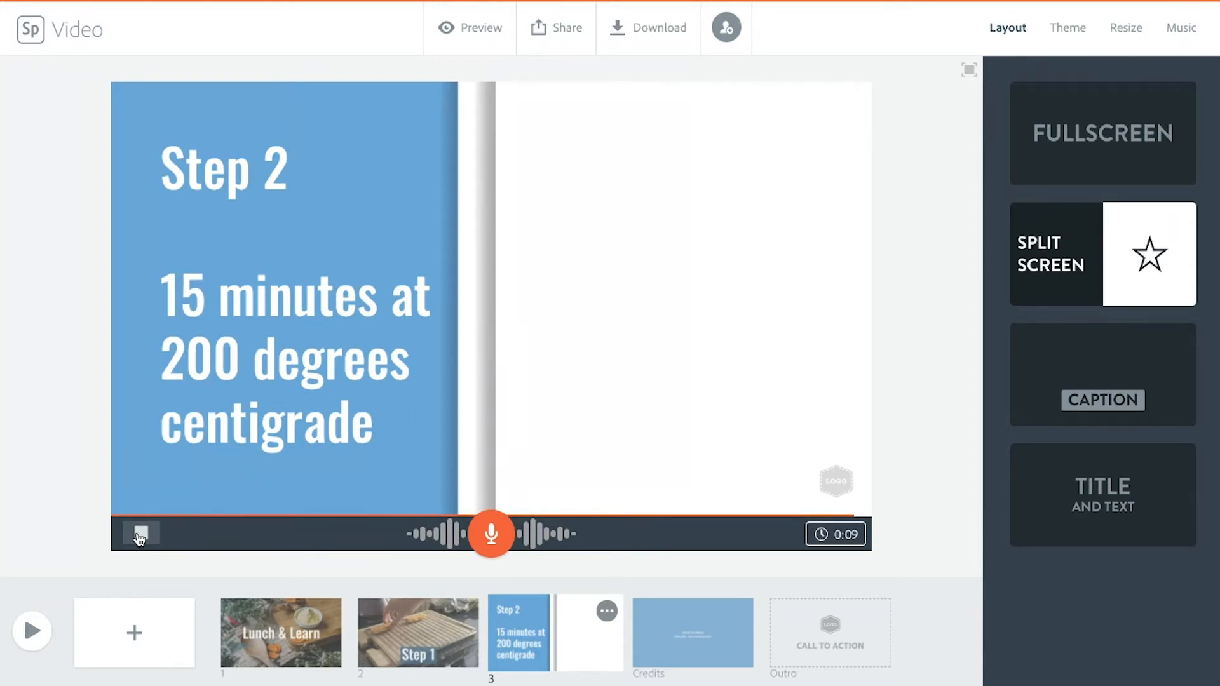
Step: Search the free photos for "oven" and place the photo of food on foil in a dark oven in the slide's empty half
click(687, 300)
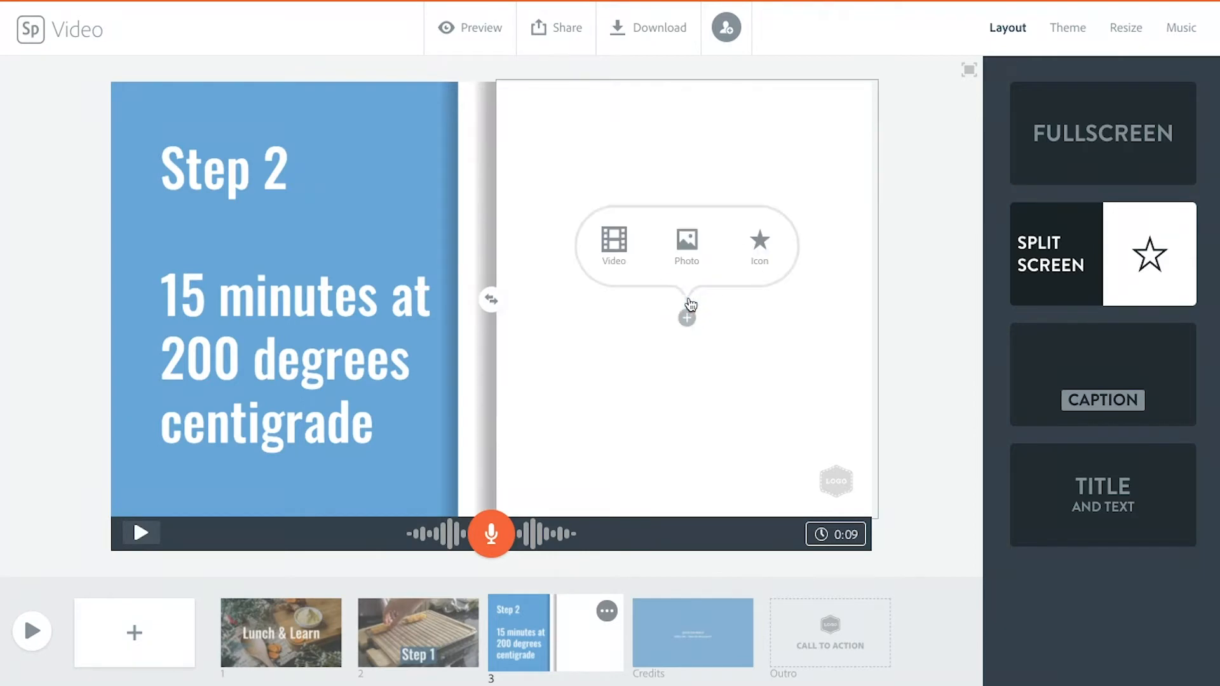
click(692, 244)
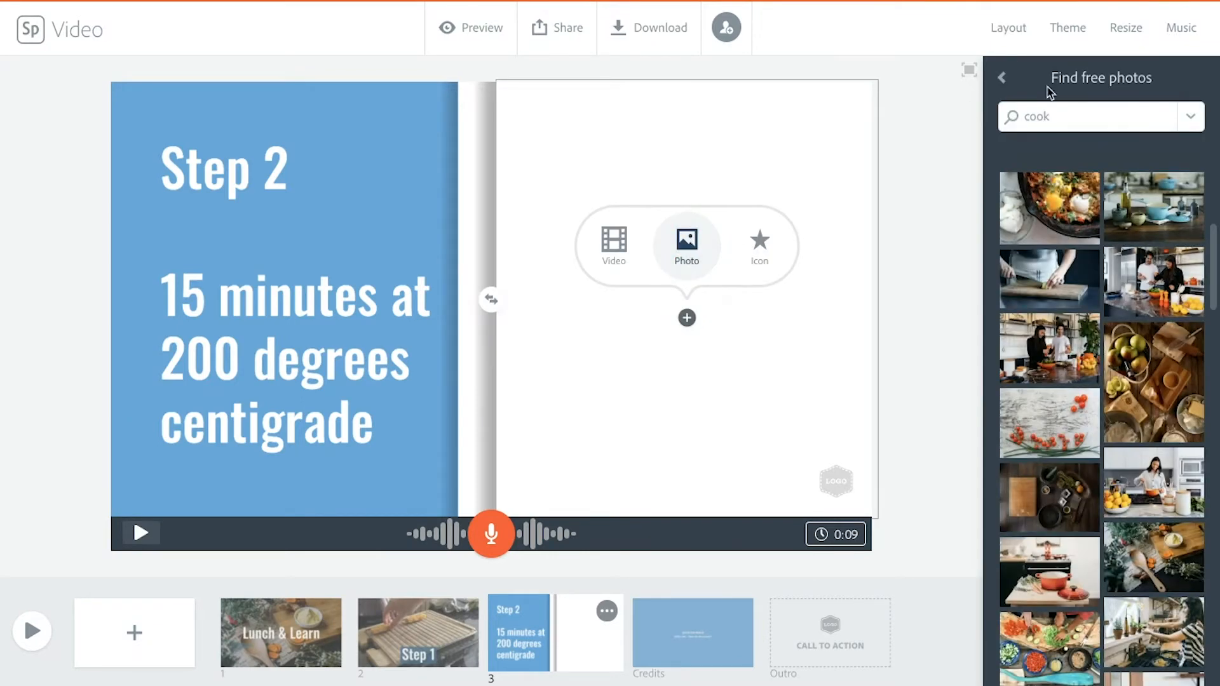
double_click(1031, 113)
text(c)
text(ven)
key(Return)
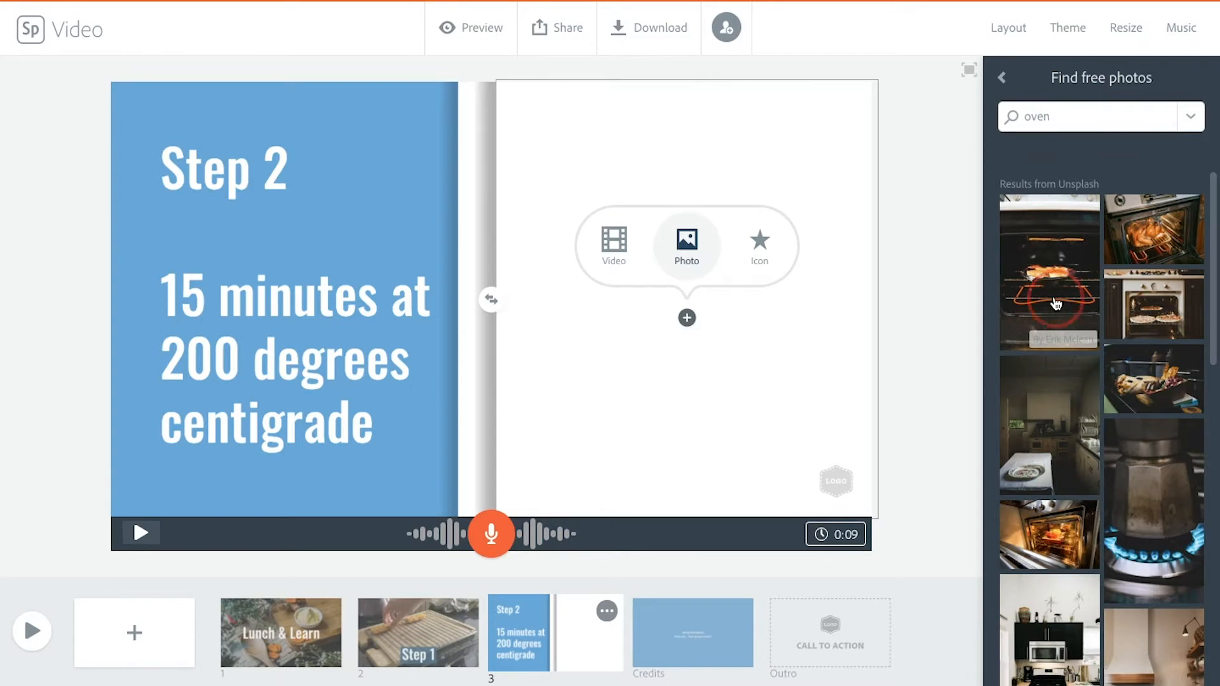
click(1056, 304)
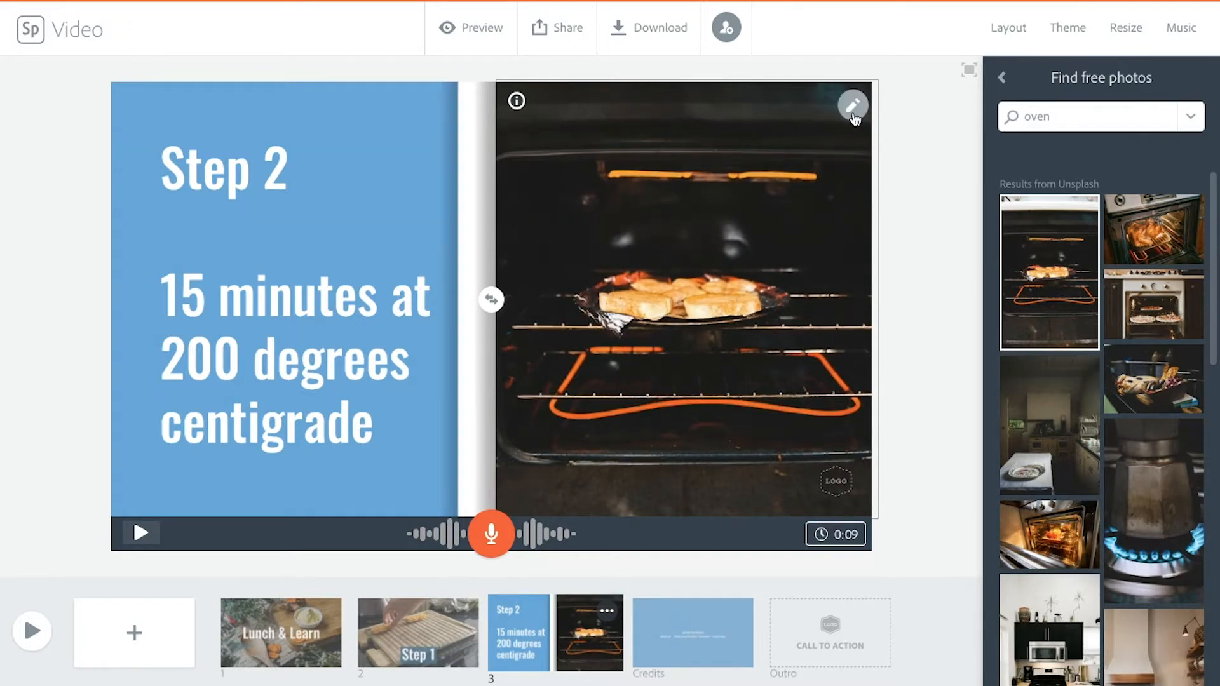
Step: Zoom in on the oven photo, reduce the zoom slightly, and finish editing the photo
click(854, 107)
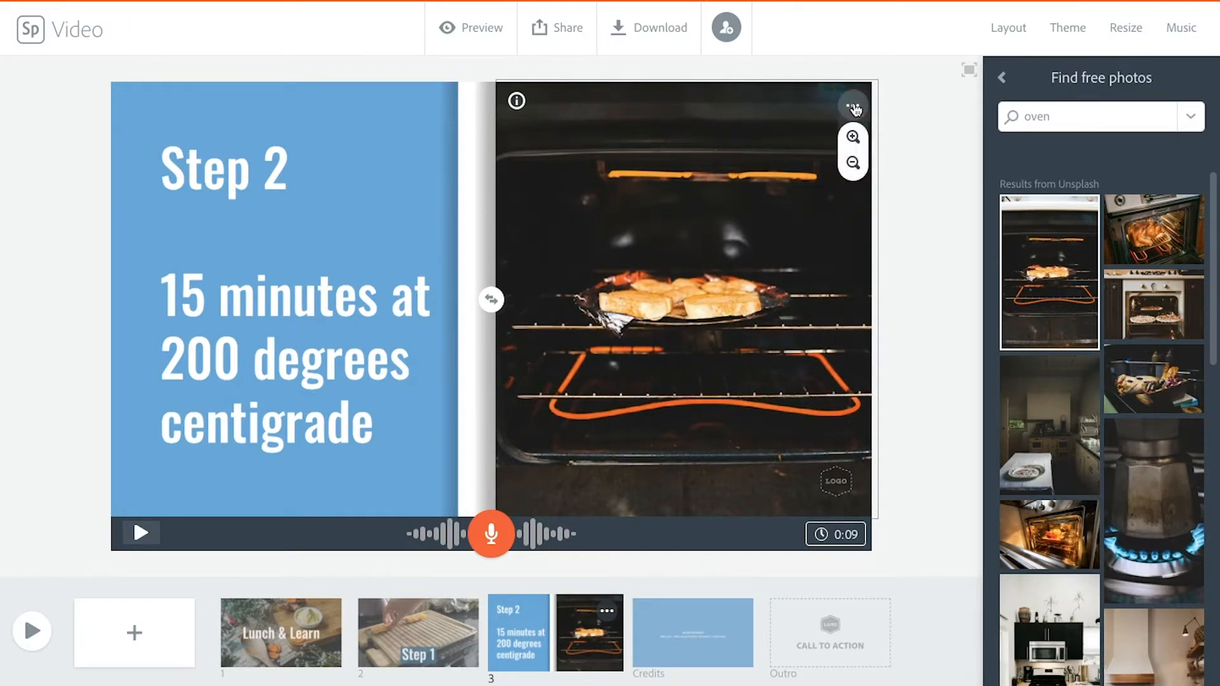
click(853, 138)
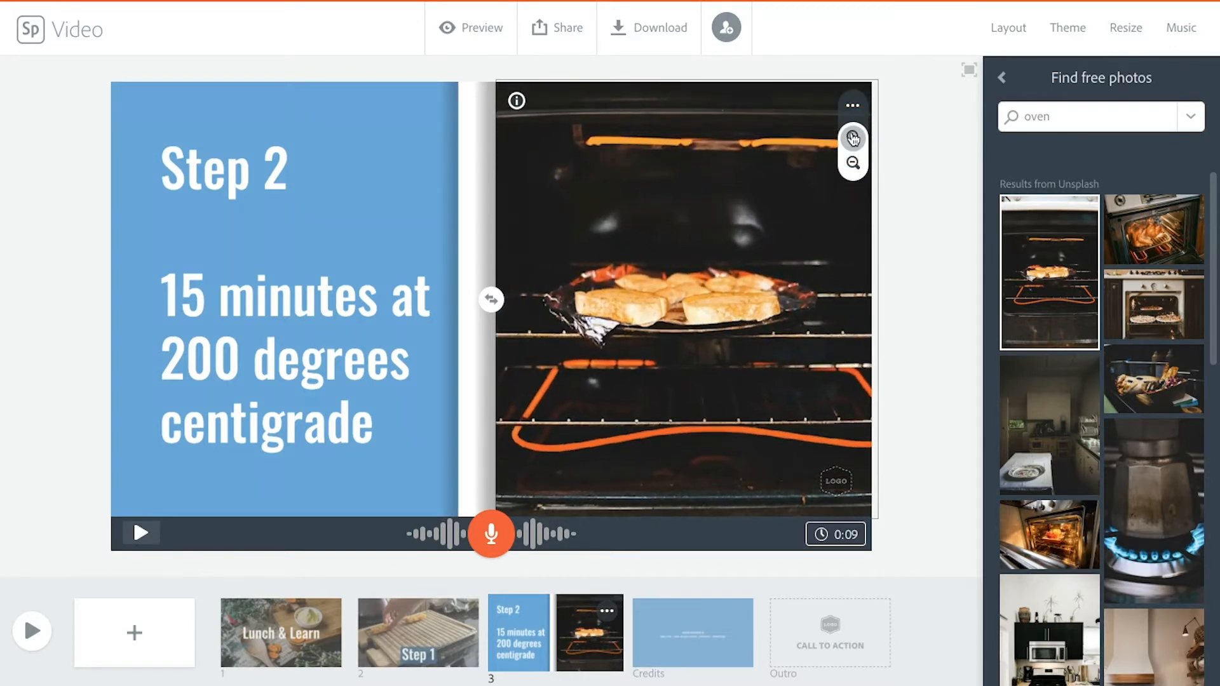
click(853, 164)
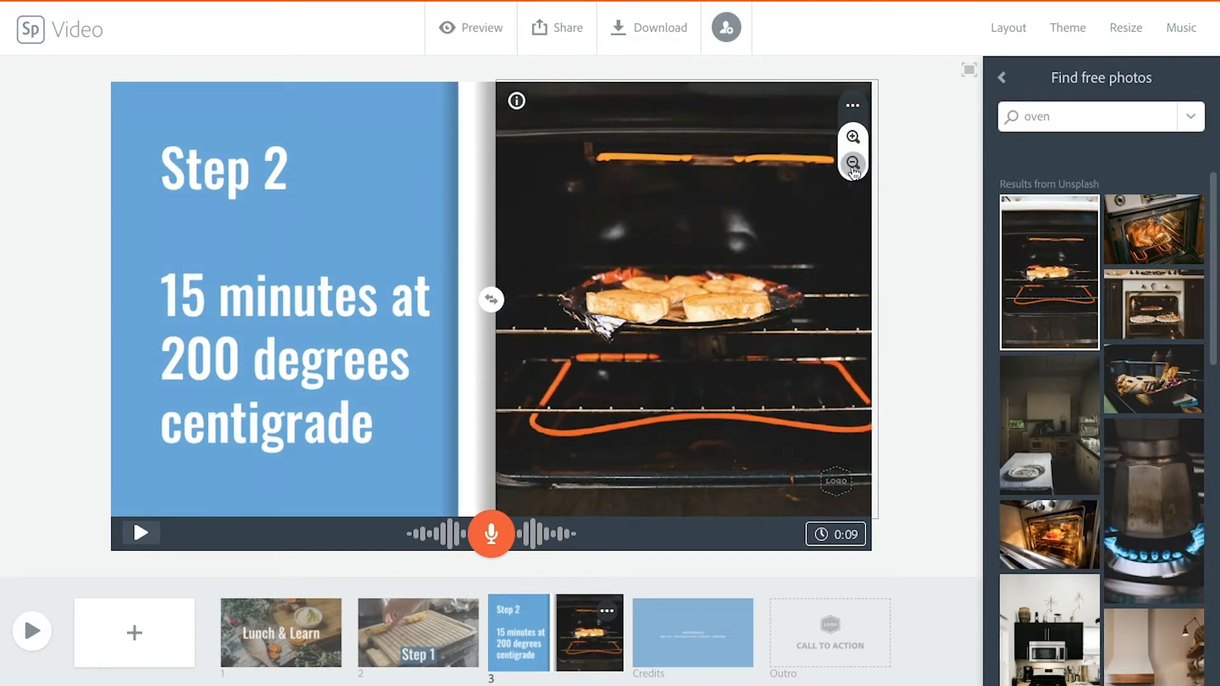
click(897, 202)
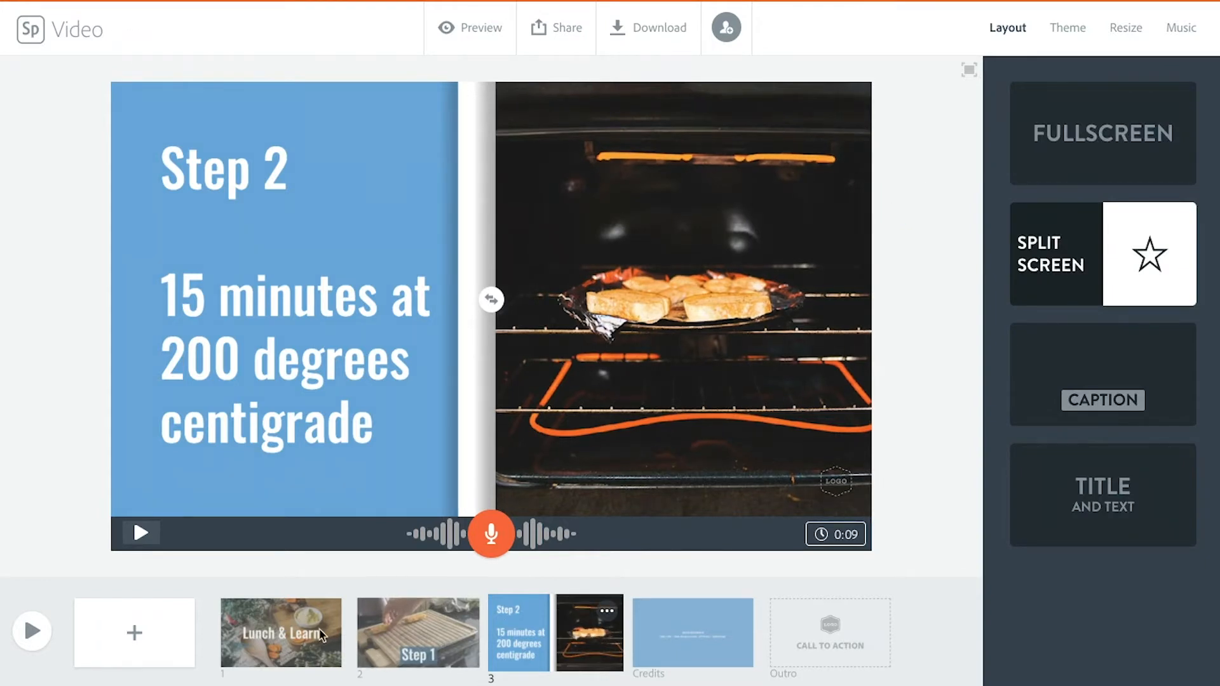
Step: Add a fourth slide with the text "Step 3" and apply the Caption layout to it
click(144, 635)
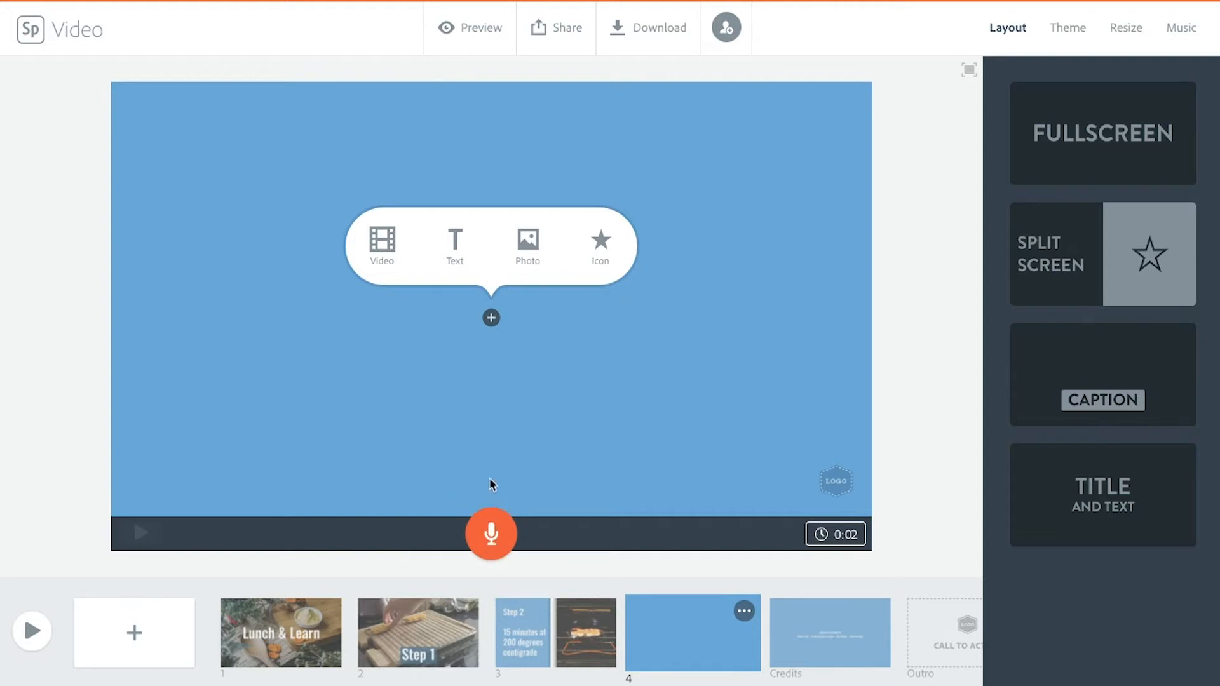
click(460, 244)
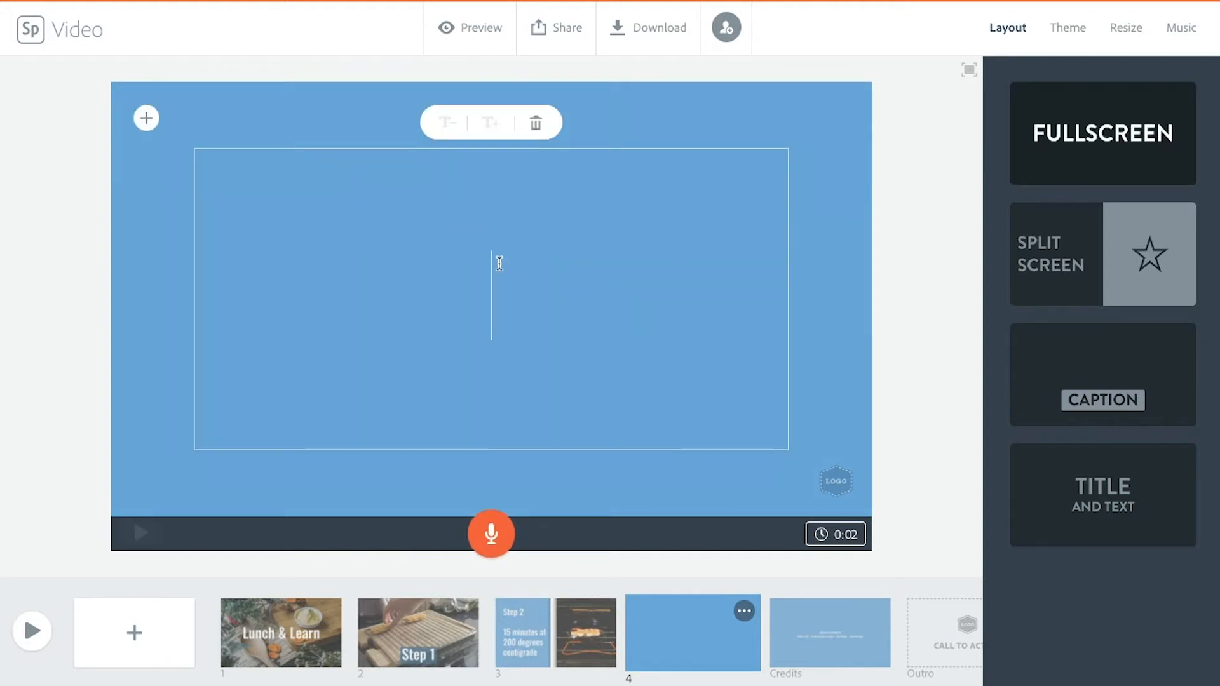
text(Step 3)
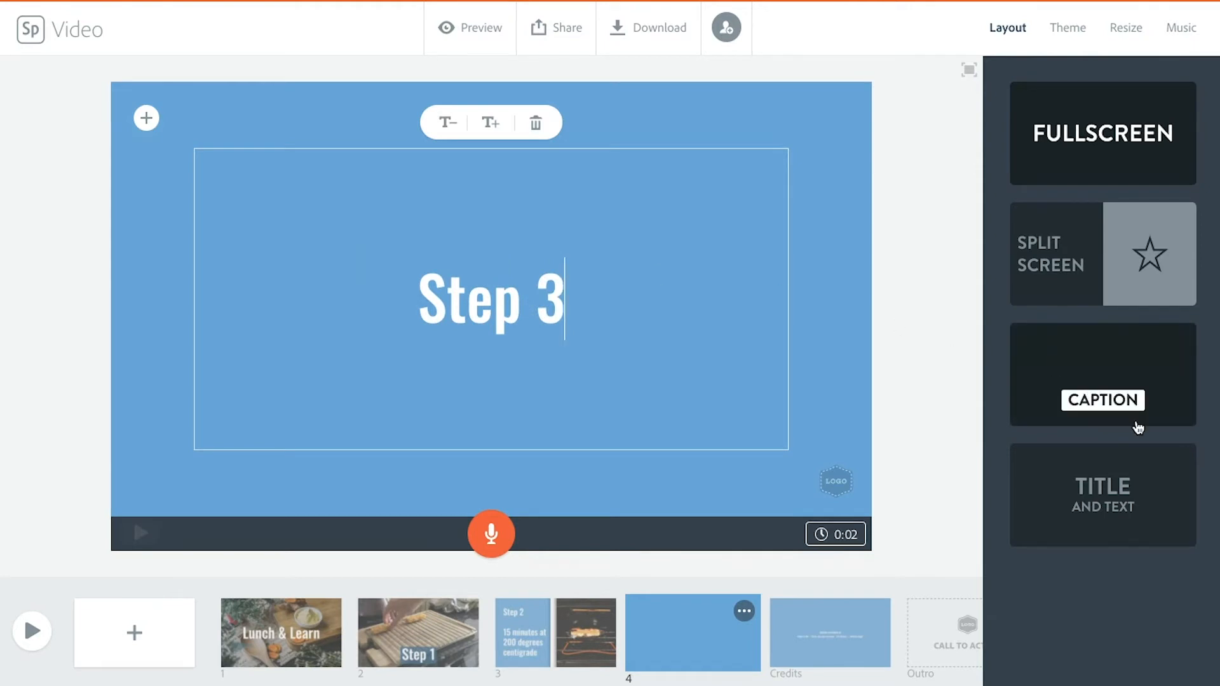
click(1138, 425)
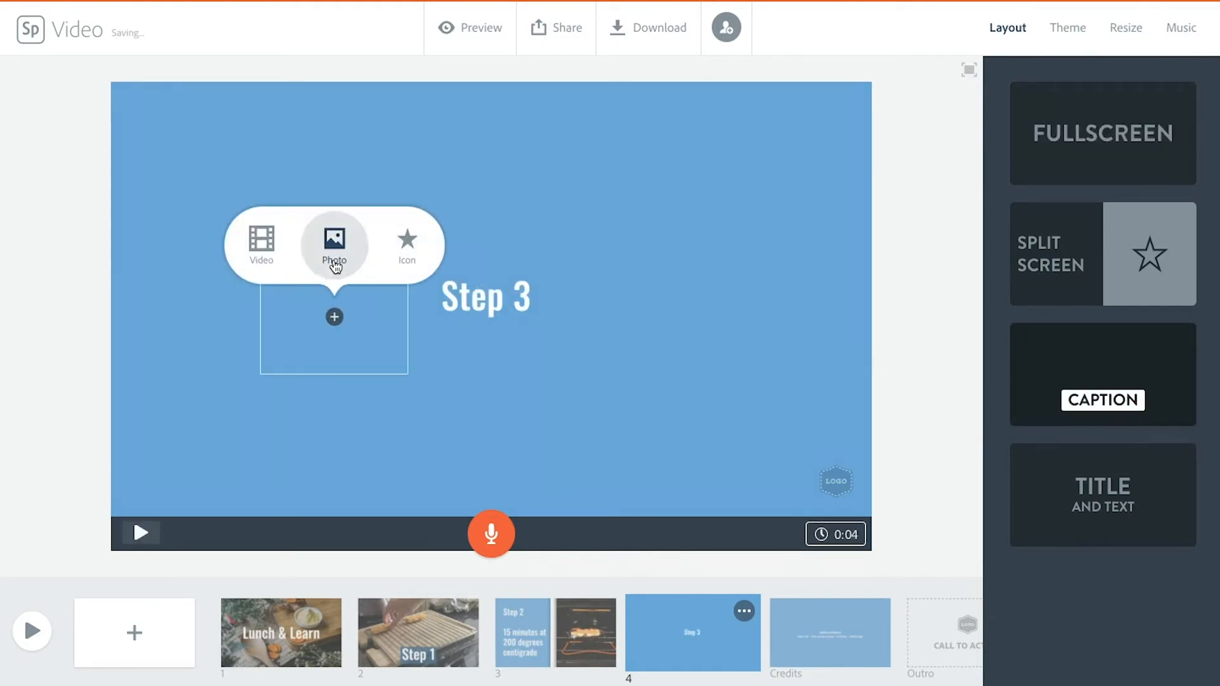
Step: Add the video IMG_1733.mp4 to the Step 3 slide, trimmed to a 5-second section starting near its middle, previewing it before saving
click(257, 253)
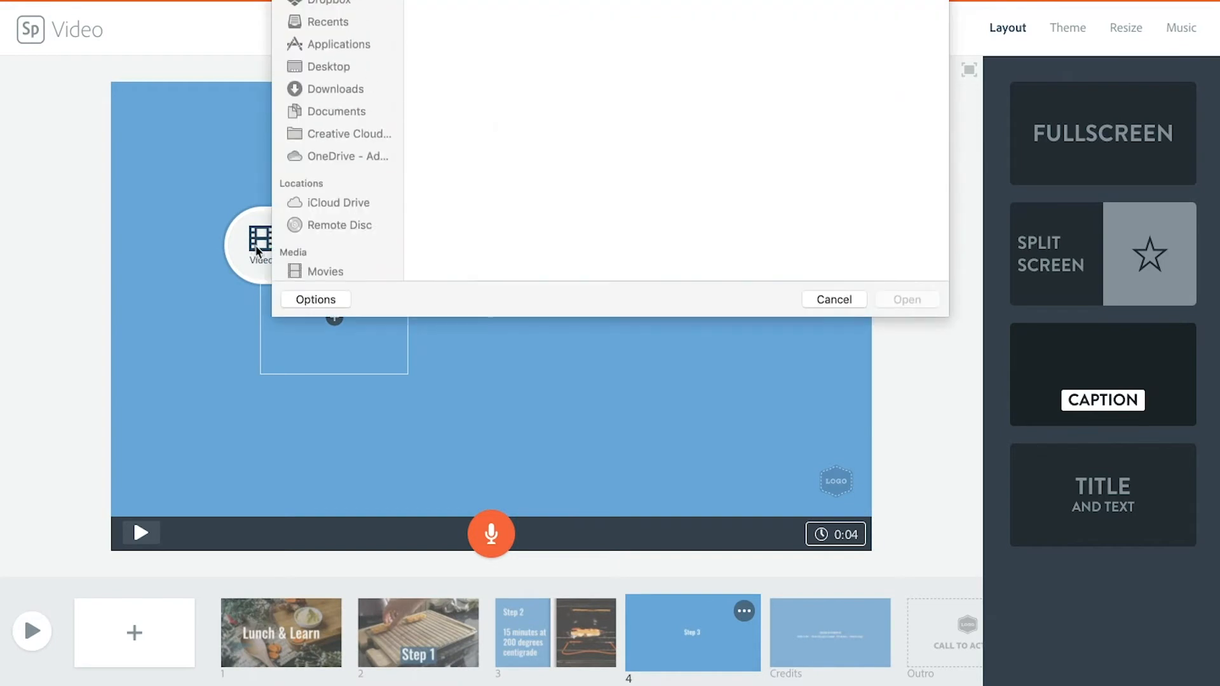
click(564, 43)
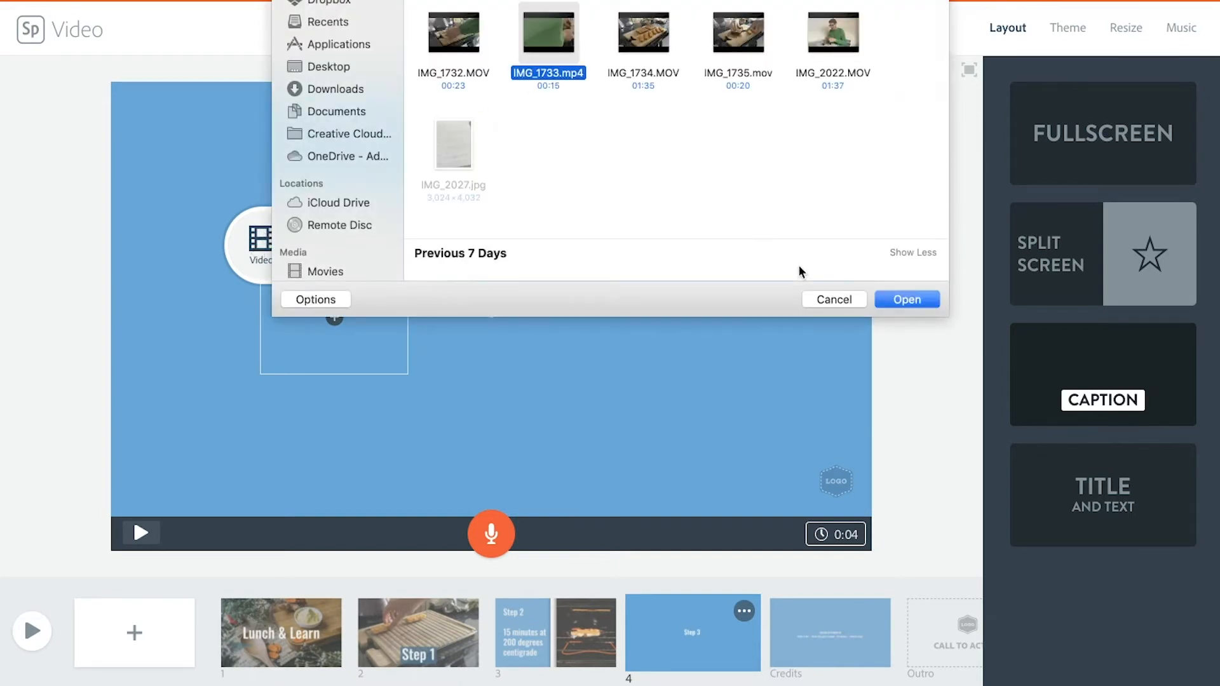
click(907, 300)
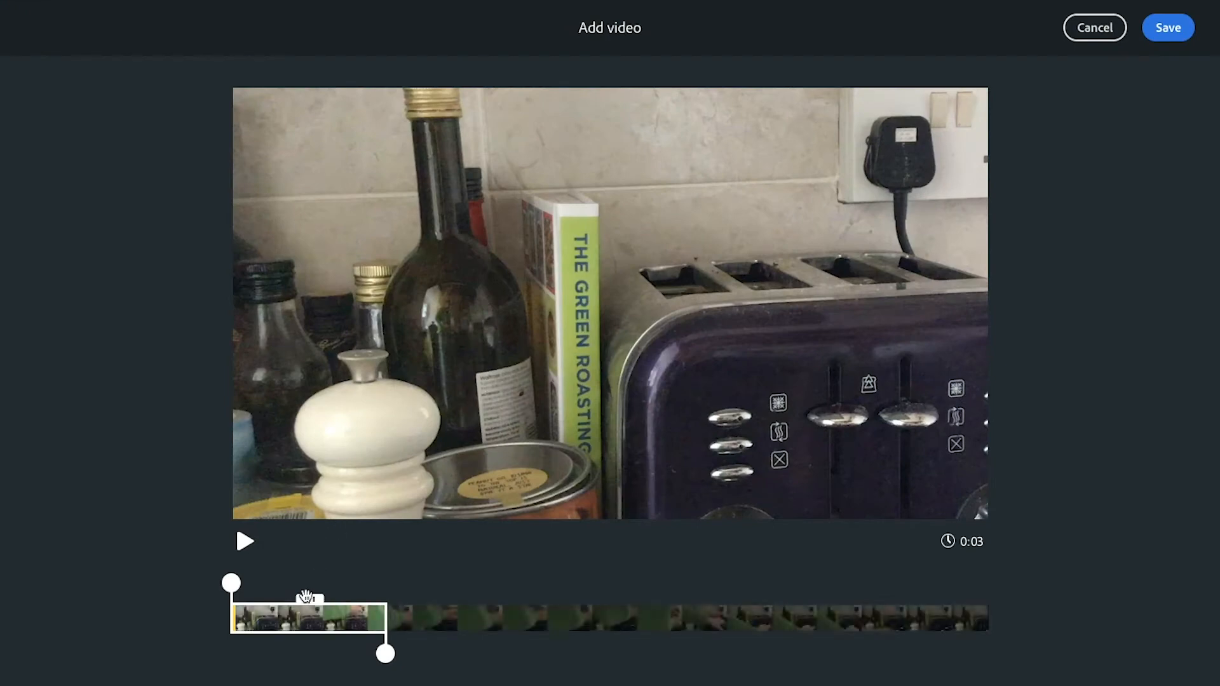
drag(305, 598, 647, 594)
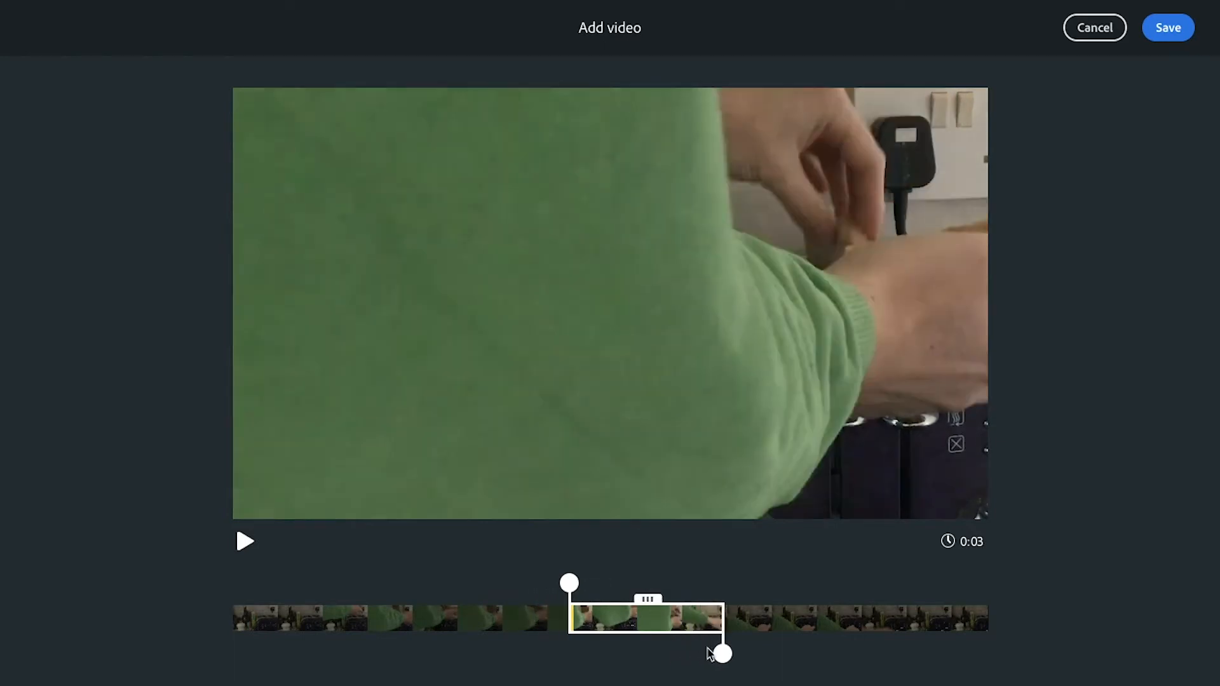
drag(723, 656, 845, 651)
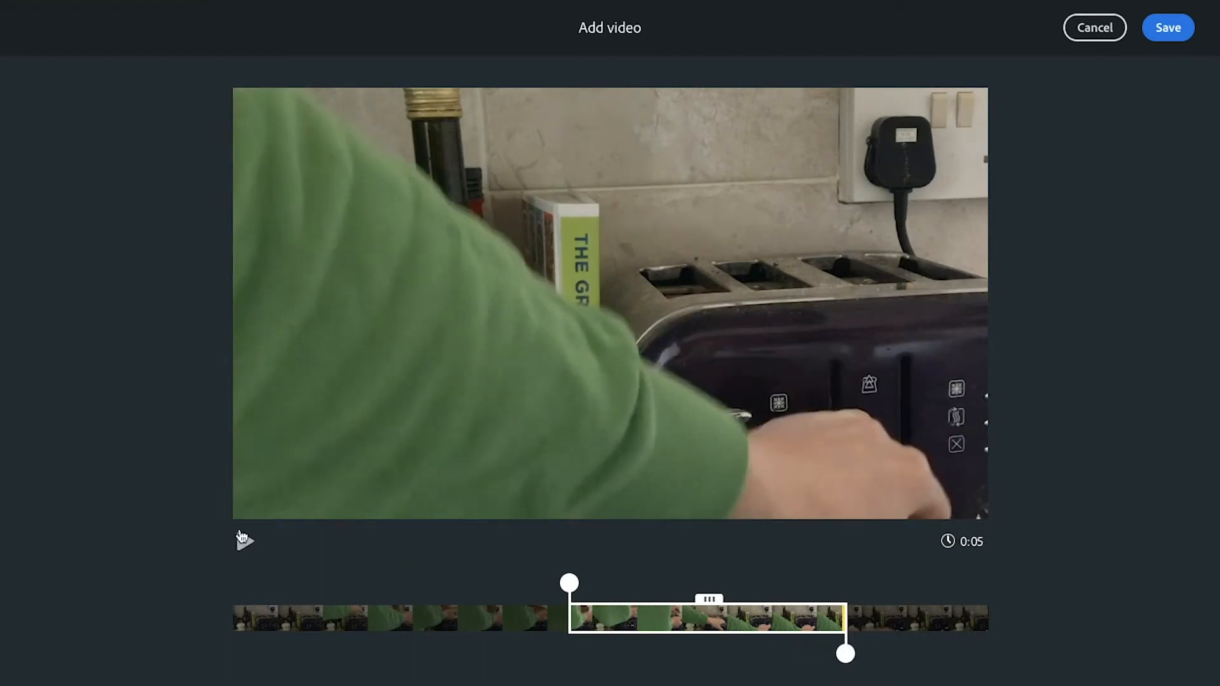
click(243, 545)
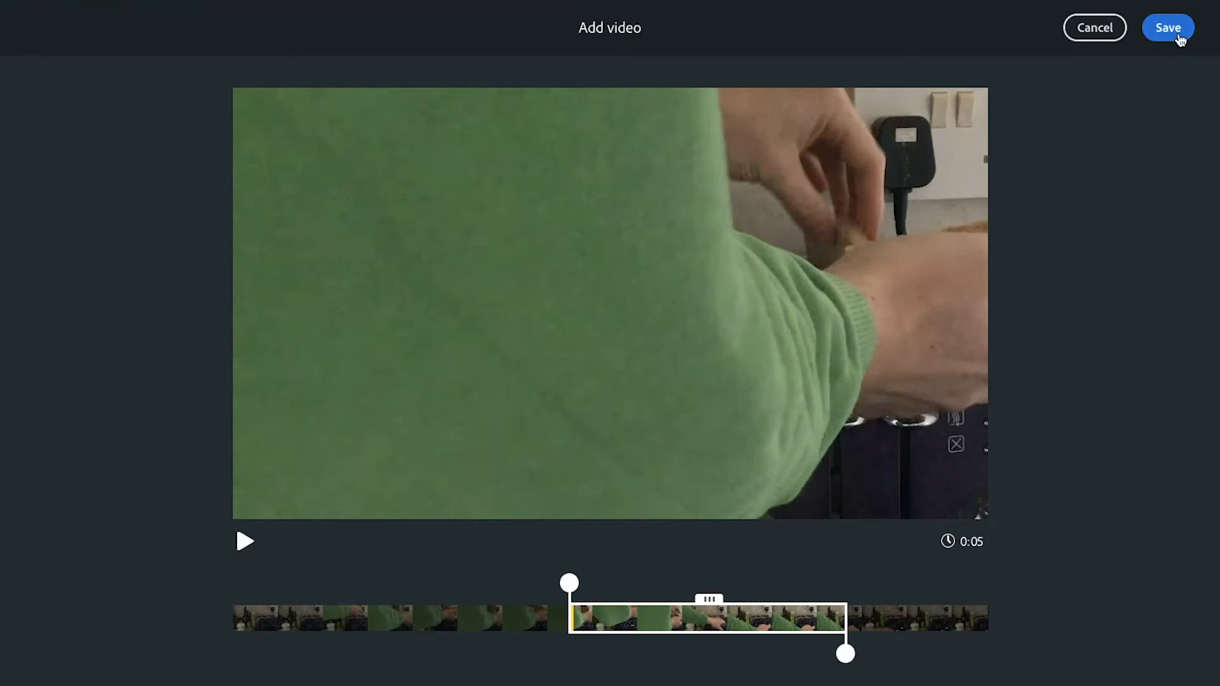
click(1177, 37)
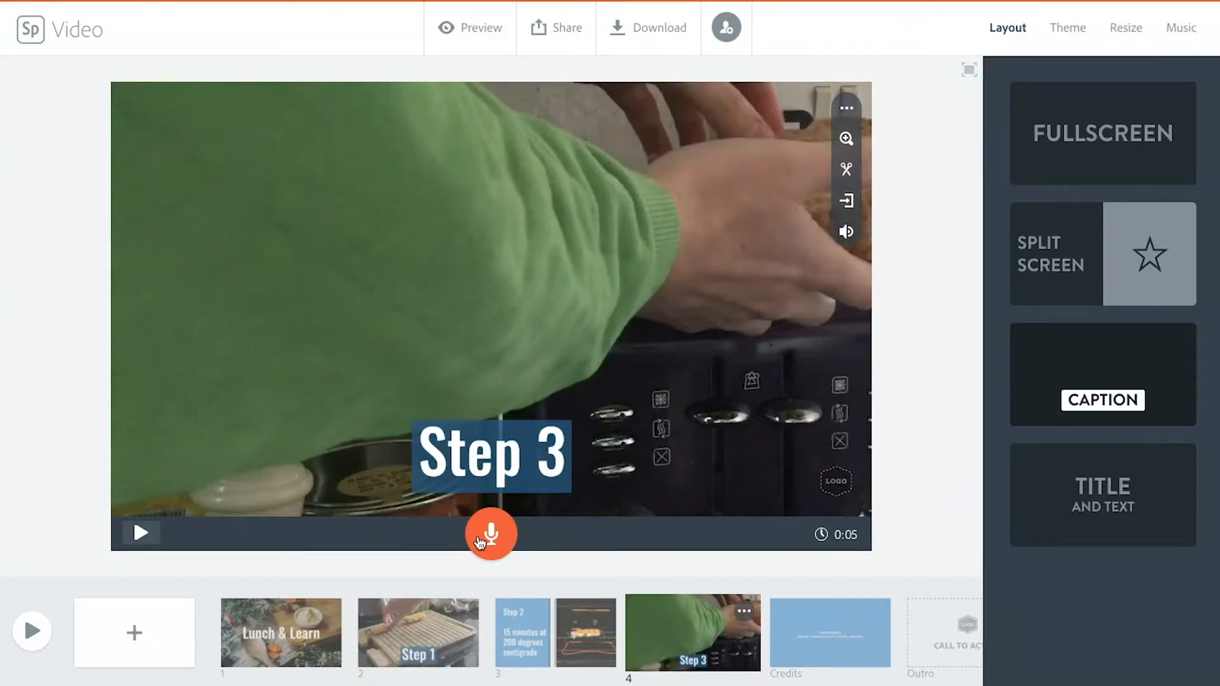
Step: Record a voice narration for the Step 3 slide and align its video clip's length to the narration
drag(490, 534, 491, 544)
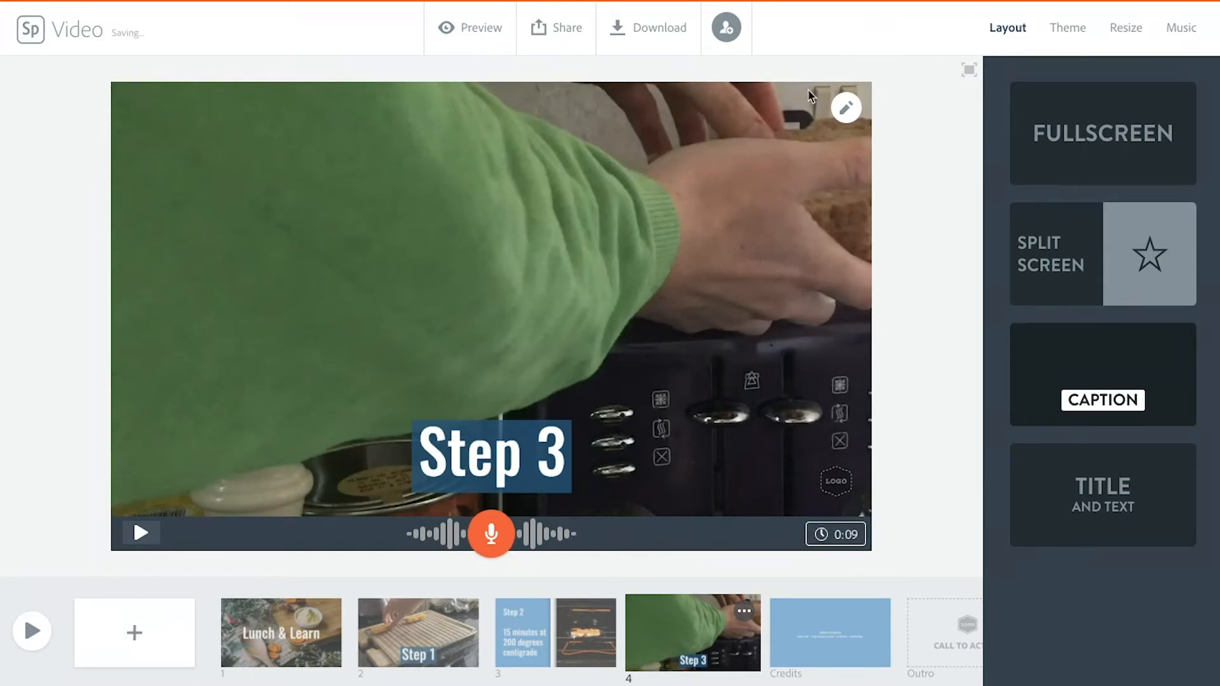
mouse_move(846, 114)
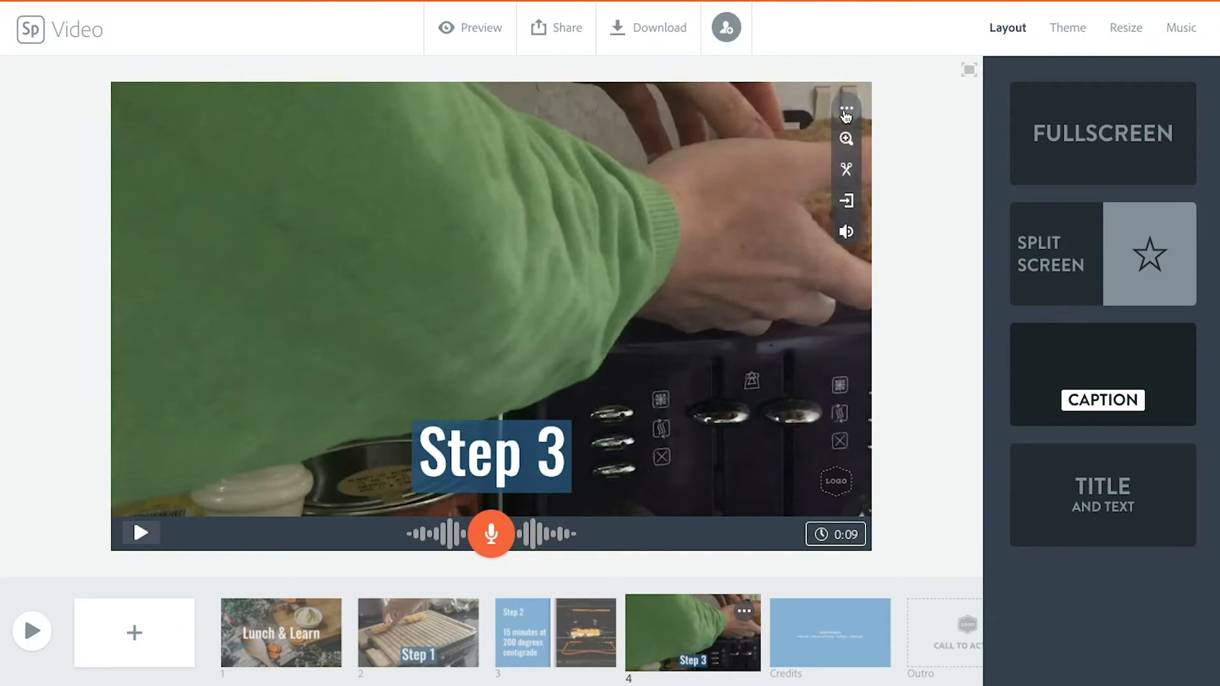
click(846, 170)
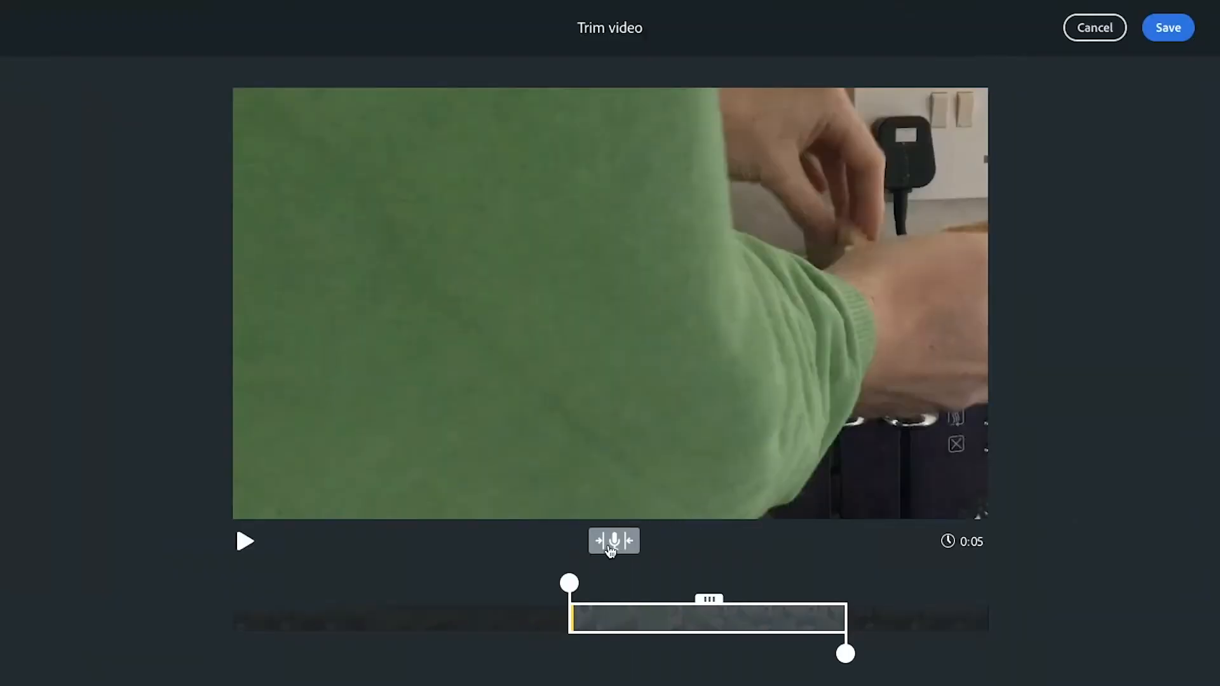
click(609, 549)
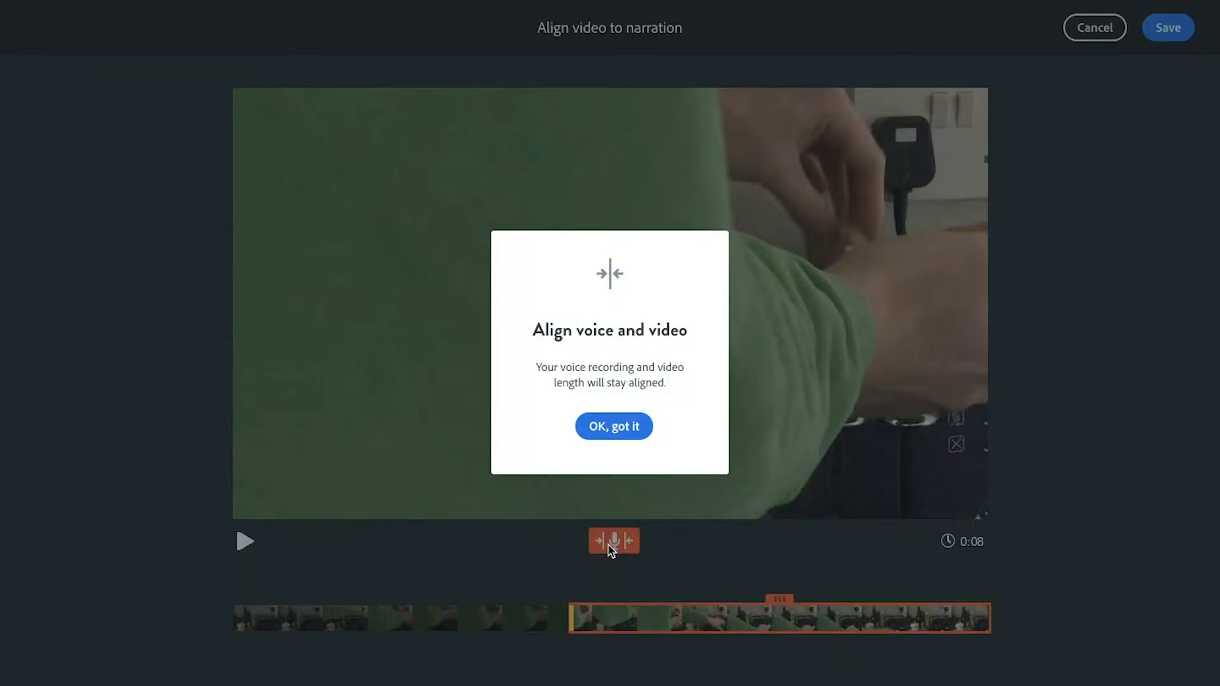
click(623, 434)
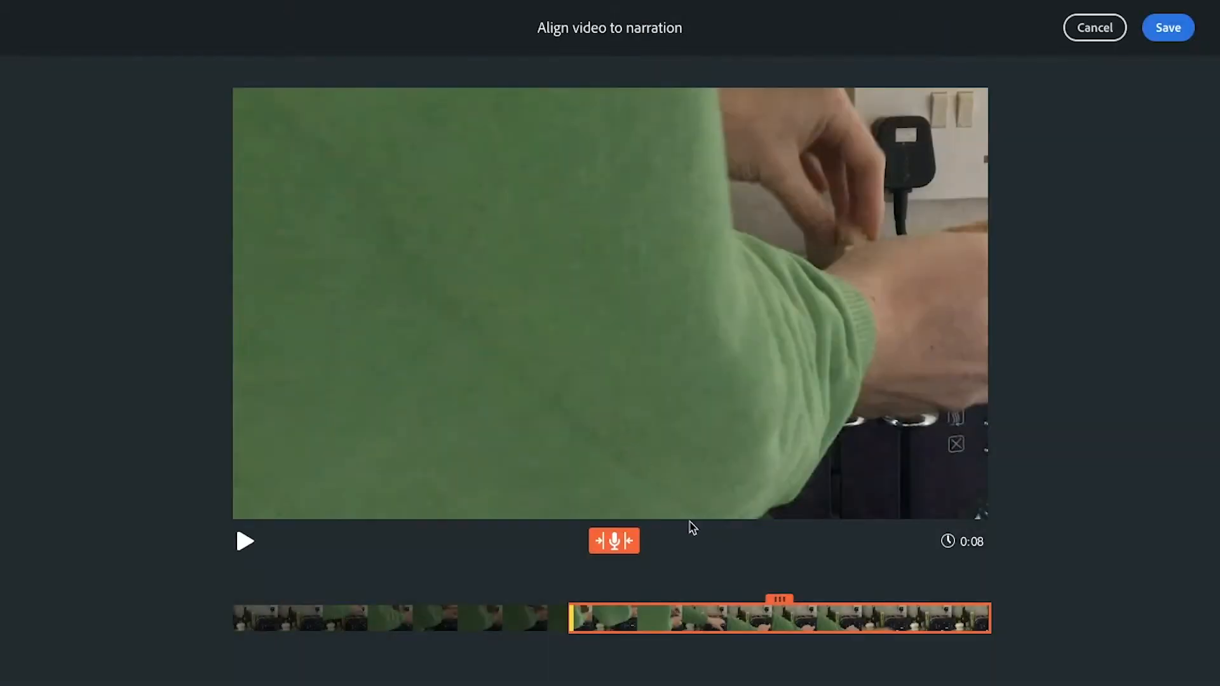
Step: Shift the aligned section slightly earlier in the Step 3 clip, preview and save it, and play back the slide
drag(780, 602, 697, 602)
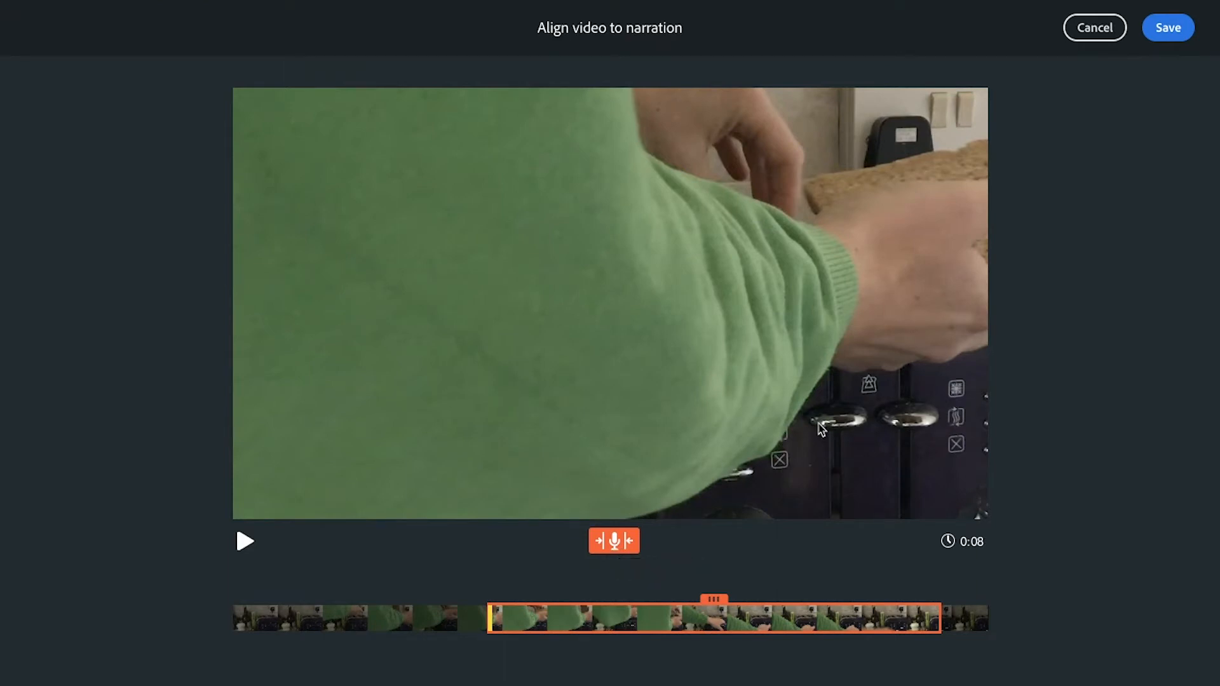
click(245, 545)
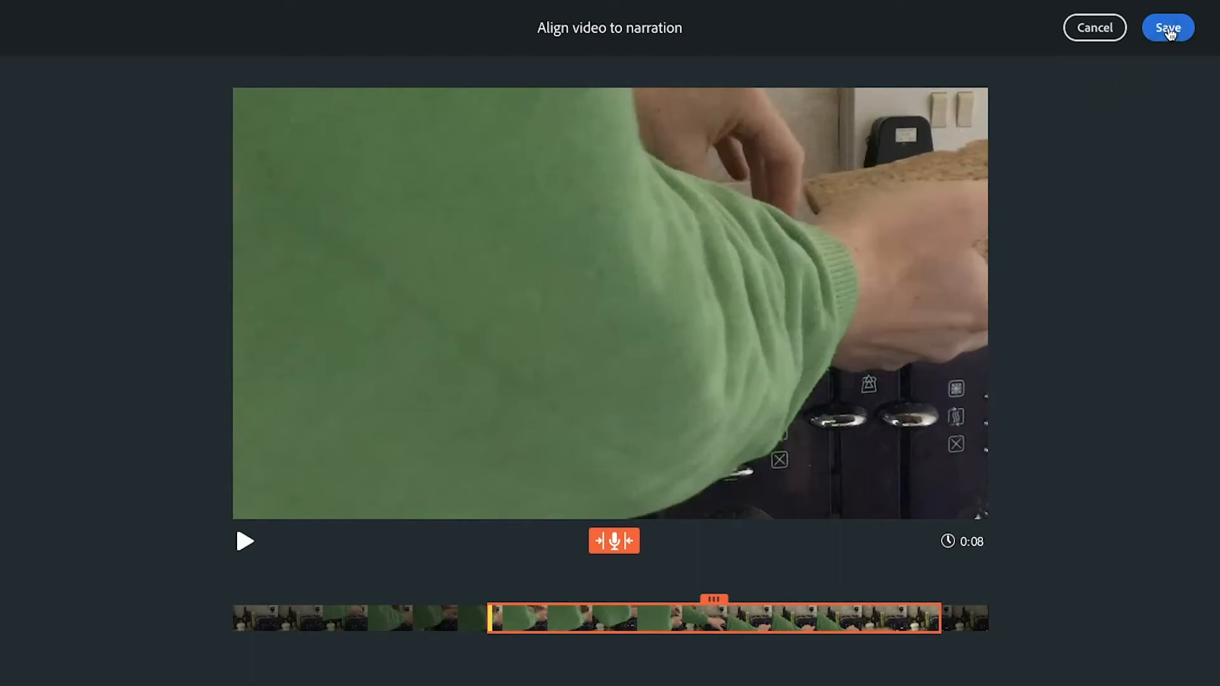
click(1168, 28)
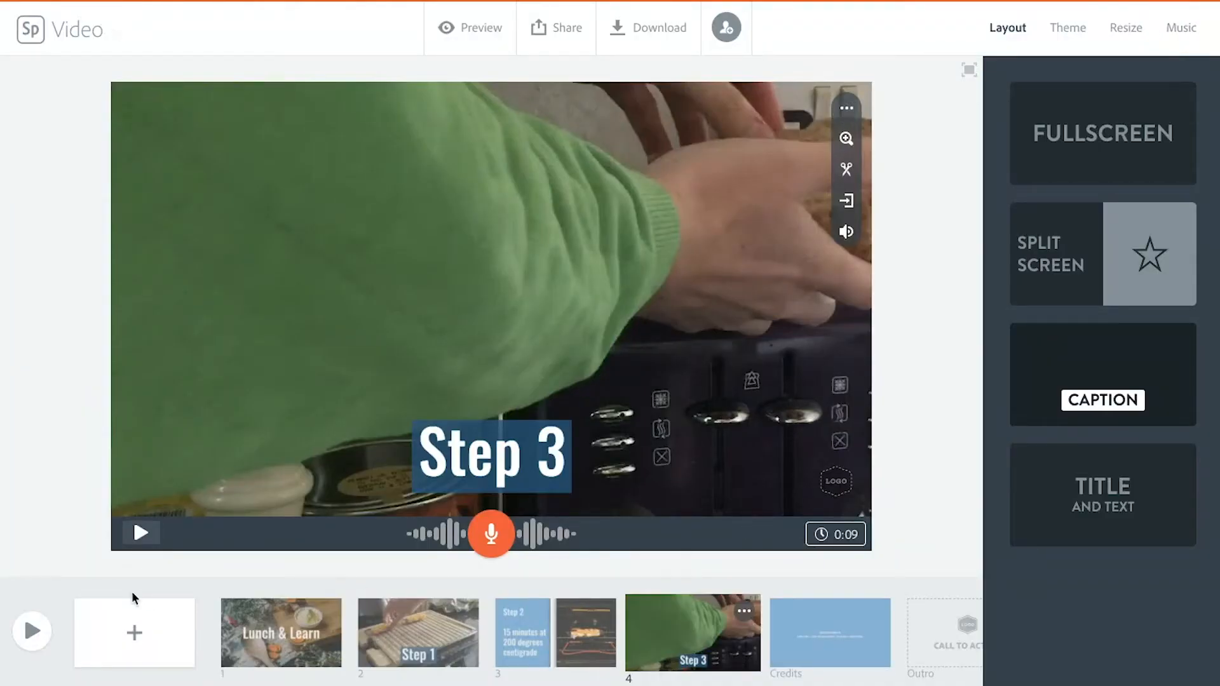
click(136, 540)
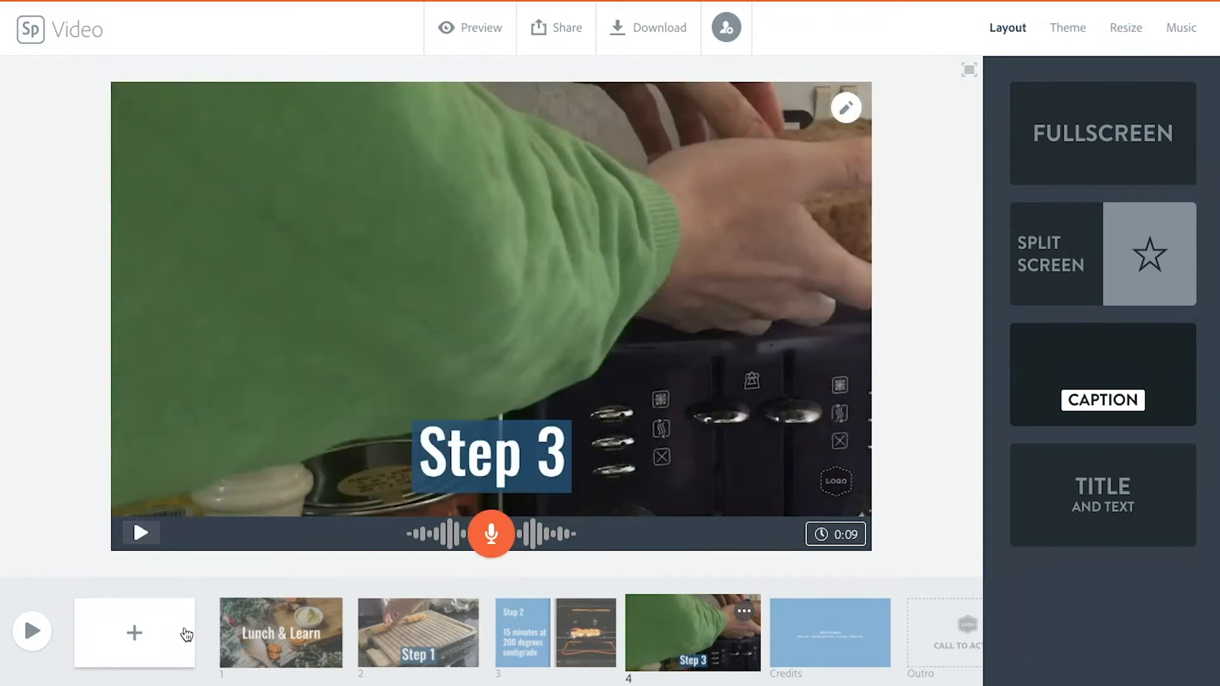
Step: Add a fifth slide with the Split Screen layout and enter the text "Step 4" in its first half
click(159, 643)
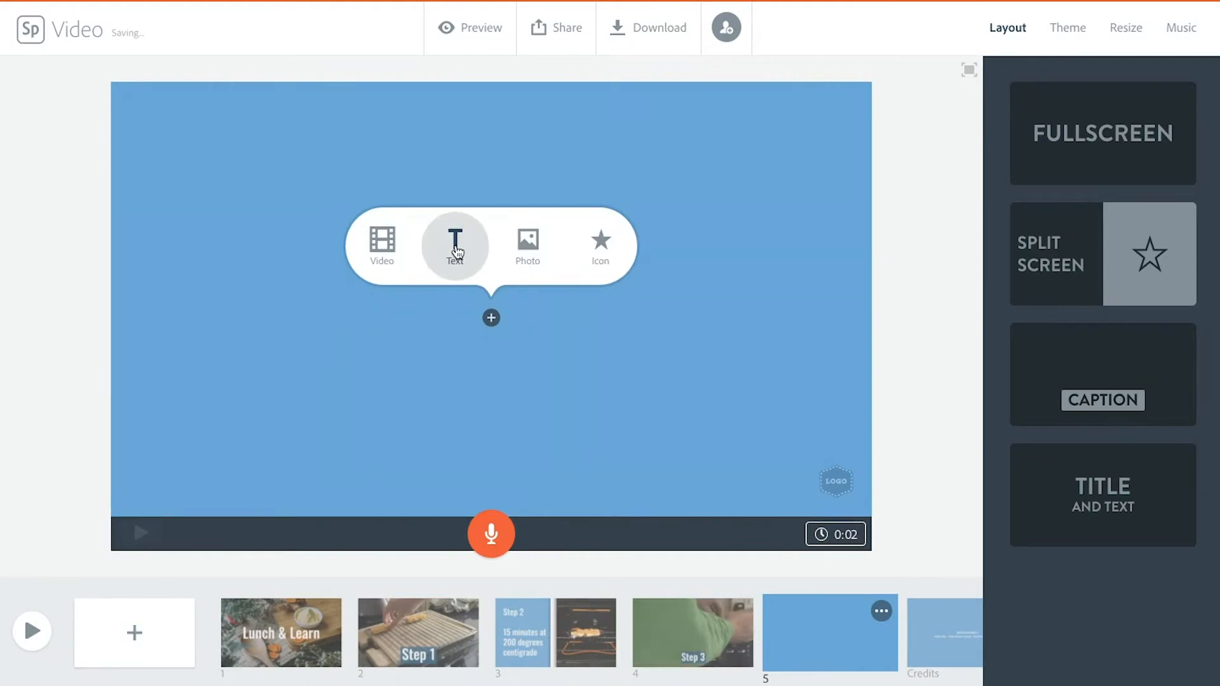
click(1038, 237)
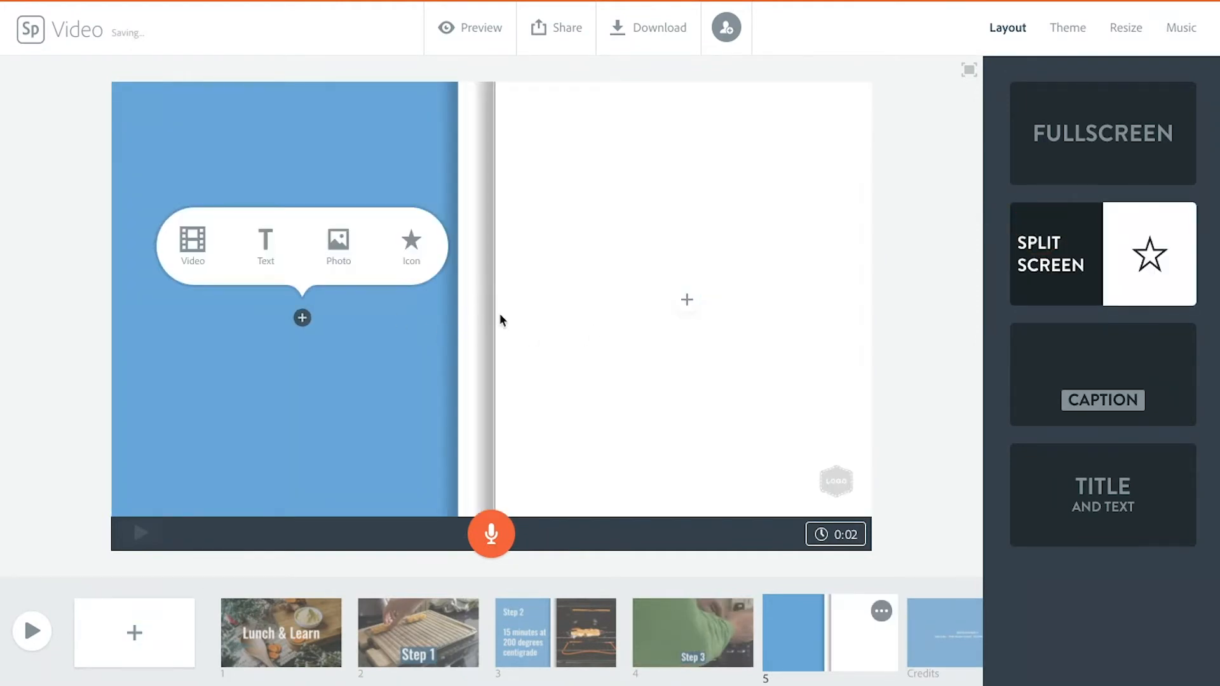
click(264, 244)
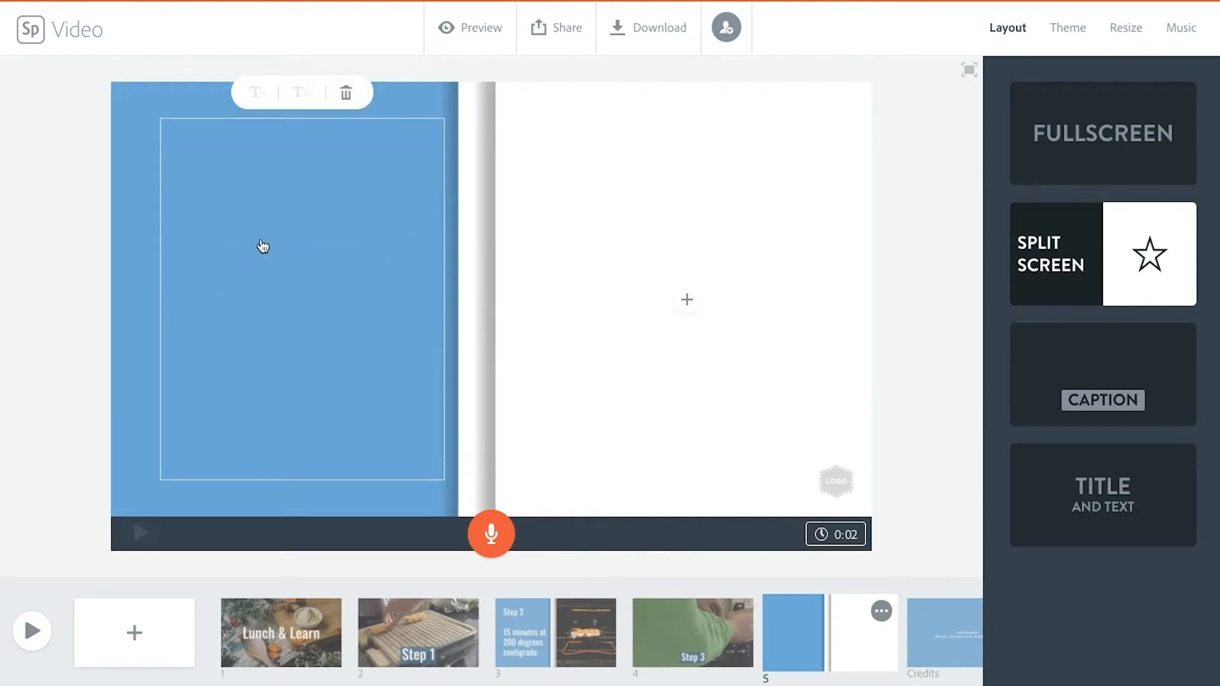
text(Step 4)
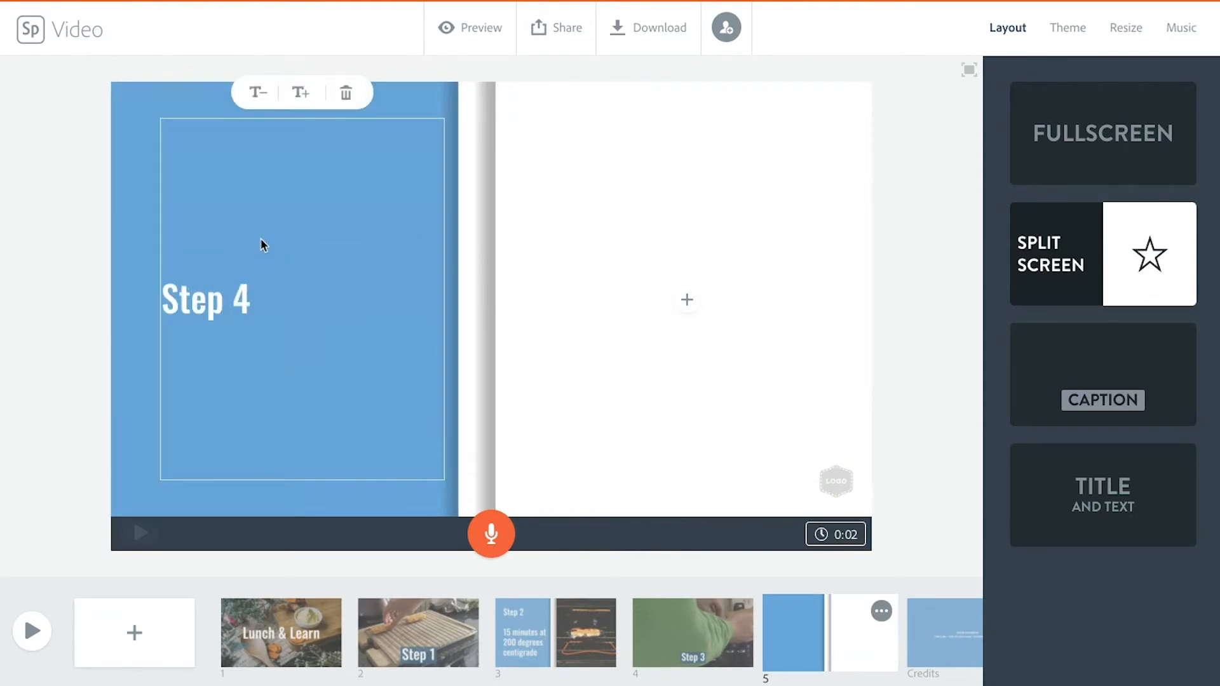
Step: Add the lines "Add mayonnaise" and "Add rocket" below the "Step 4" heading
key(Return)
text(Add mayonna)
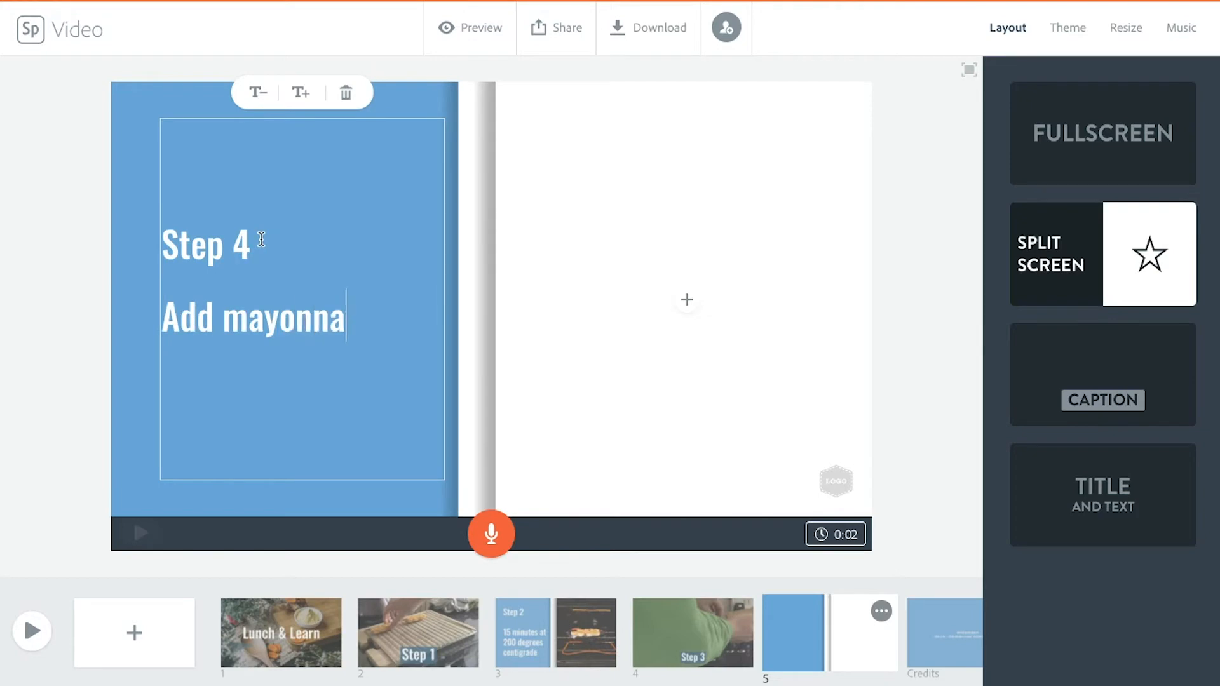
text(ise)
key(Return)
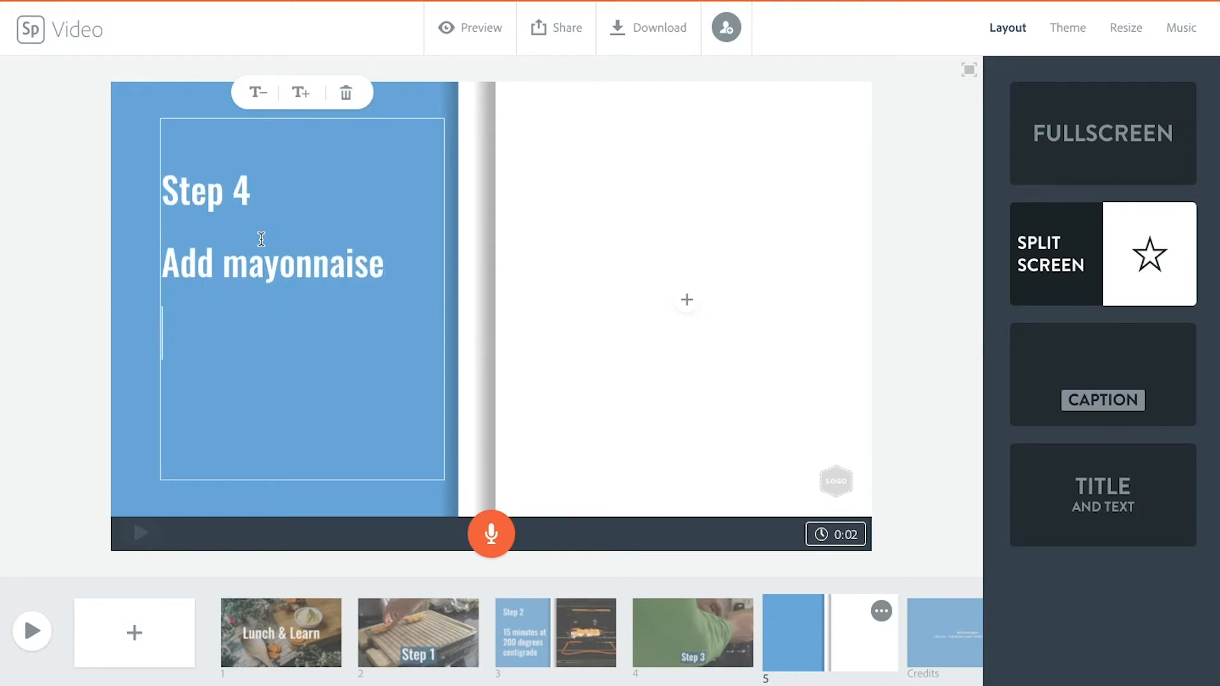
text(Add rocket)
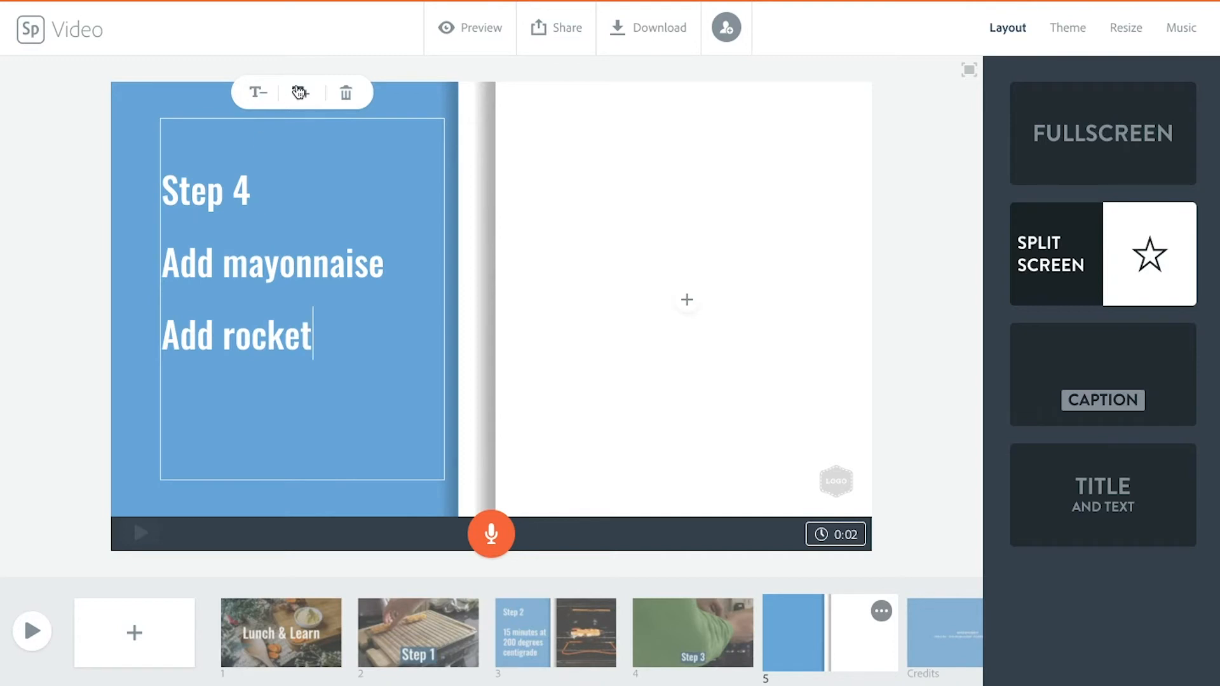
Step: Enlarge the Step 4 slide's text to the maximum size and finish editing it
click(299, 93)
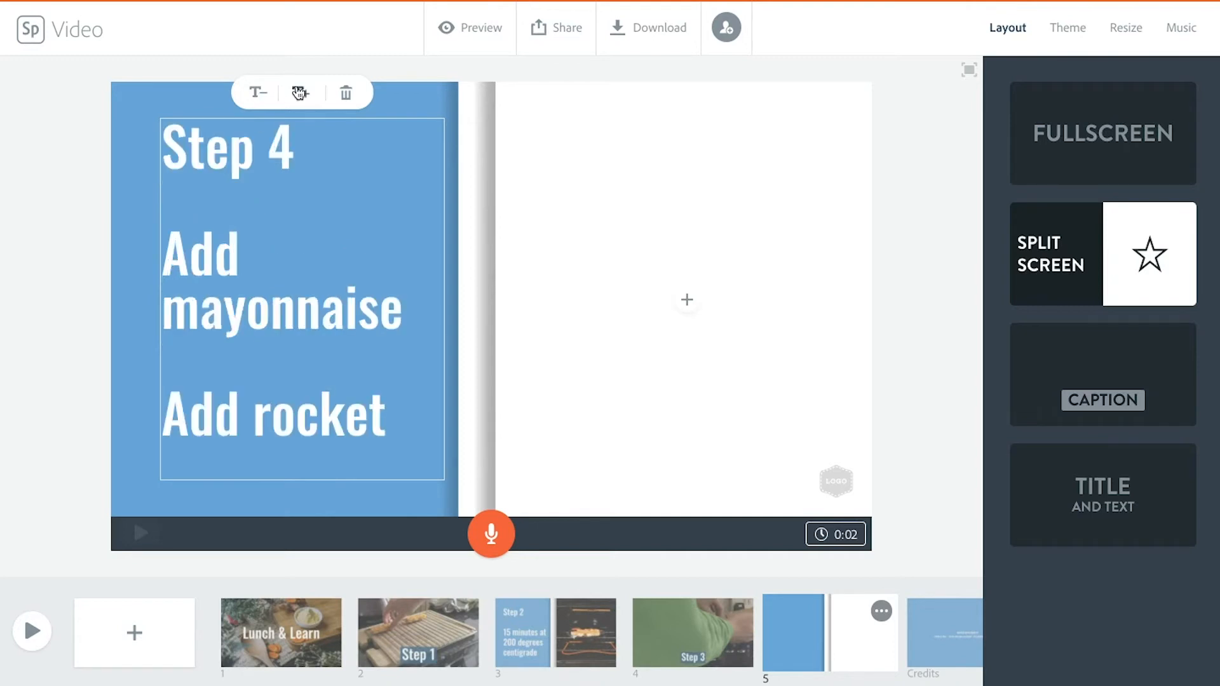
click(299, 93)
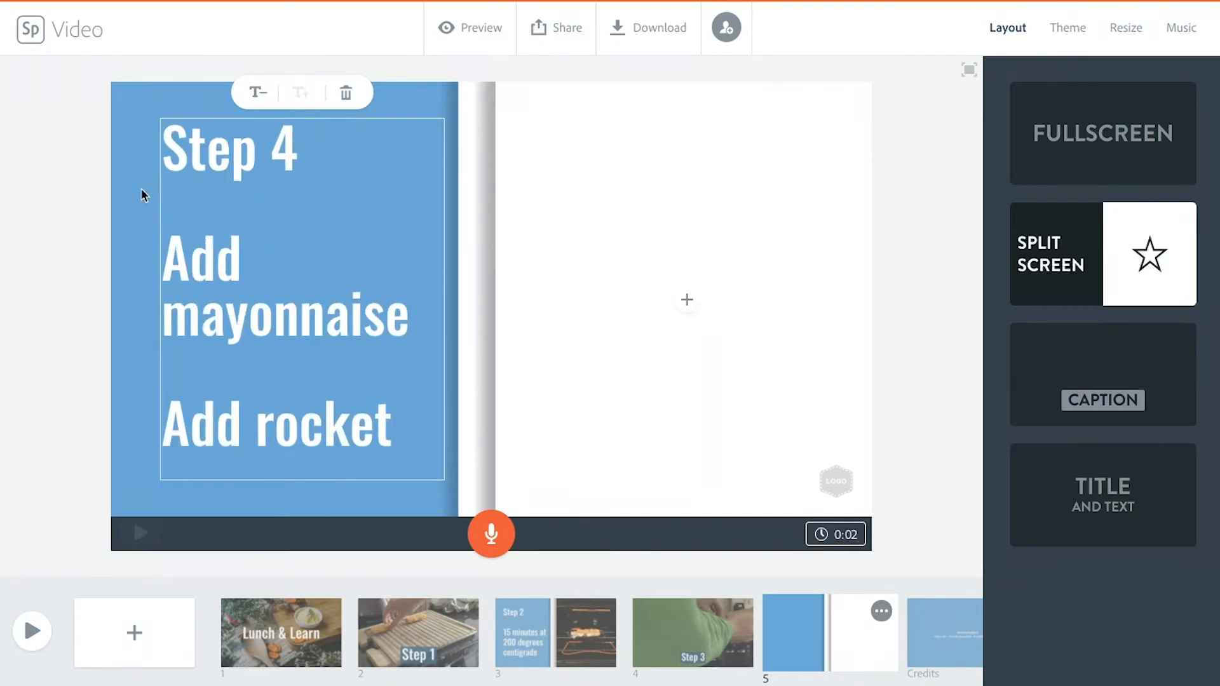
click(75, 230)
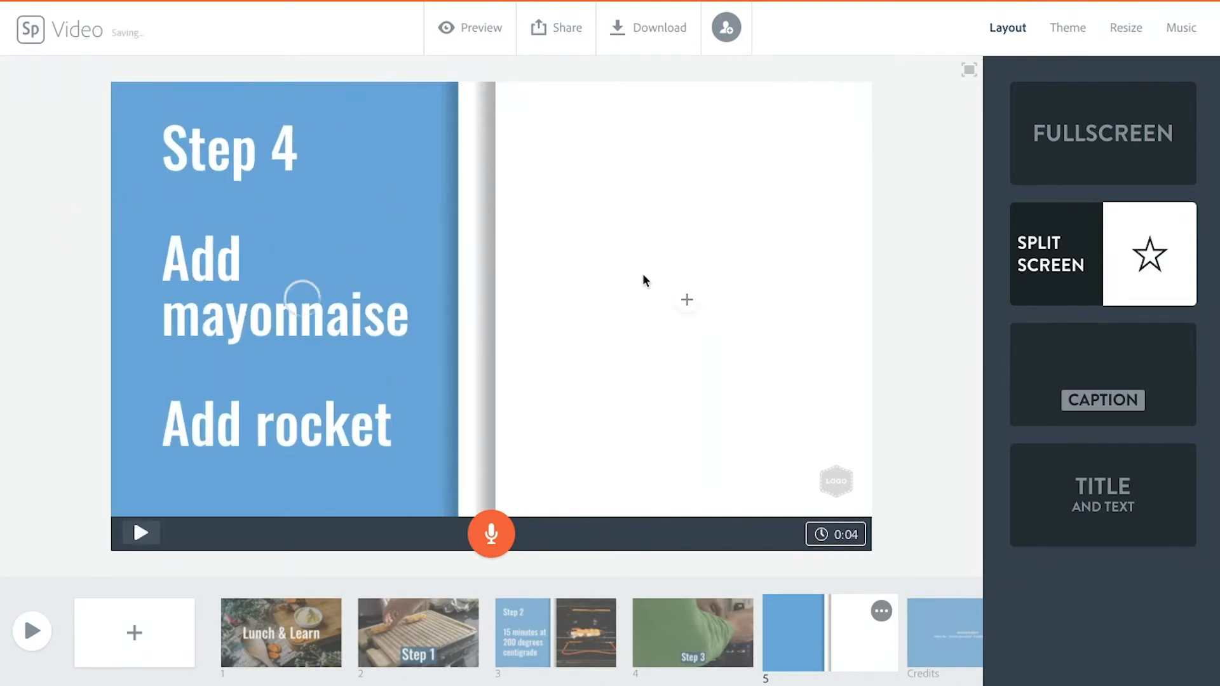
Step: Insert the video IMG_1734.MOV into the empty half of the Step 4 slide
click(686, 305)
click(614, 244)
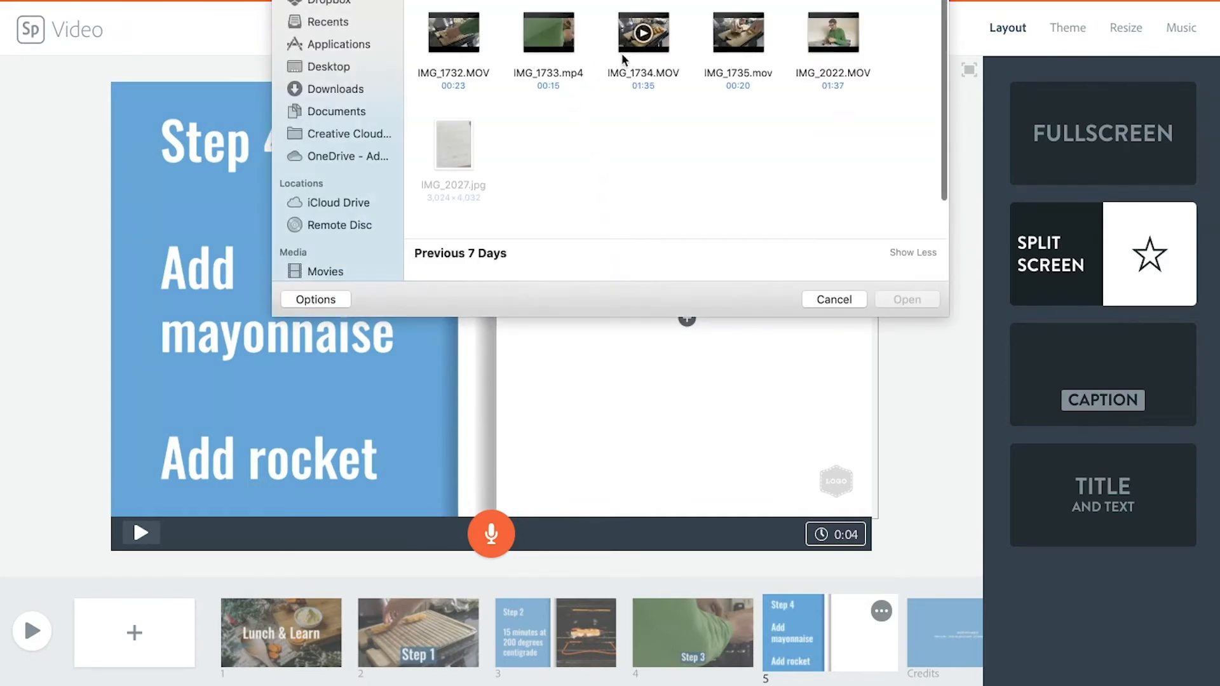
click(664, 56)
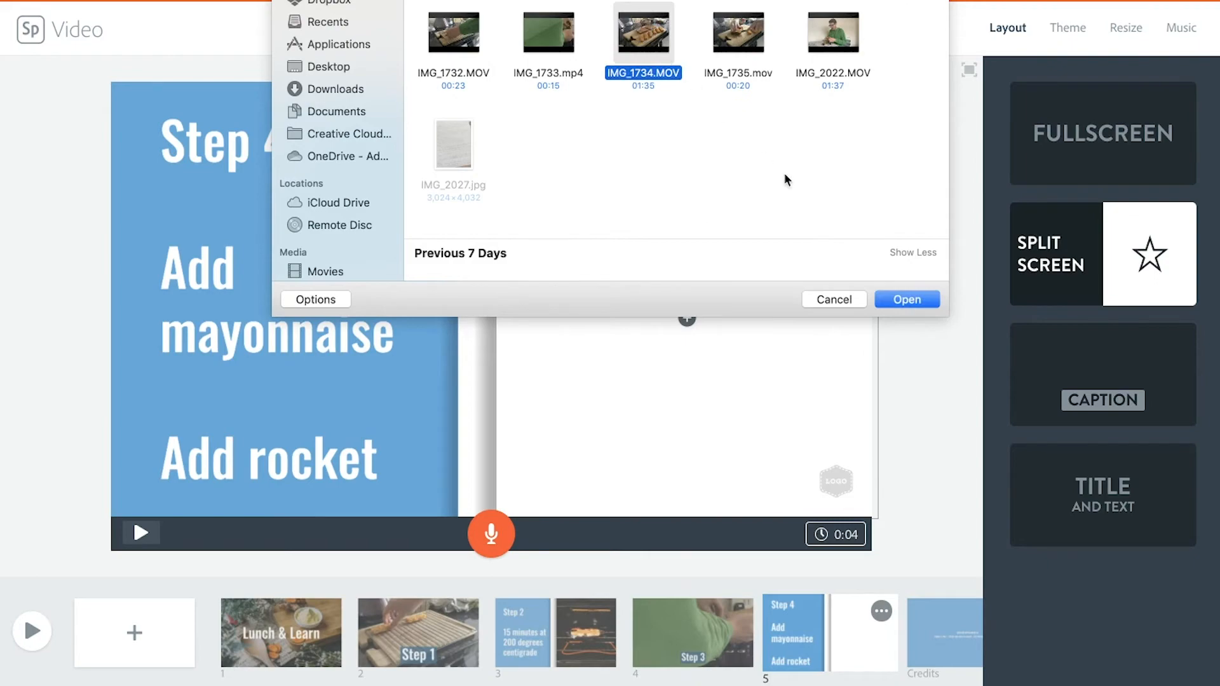
click(905, 299)
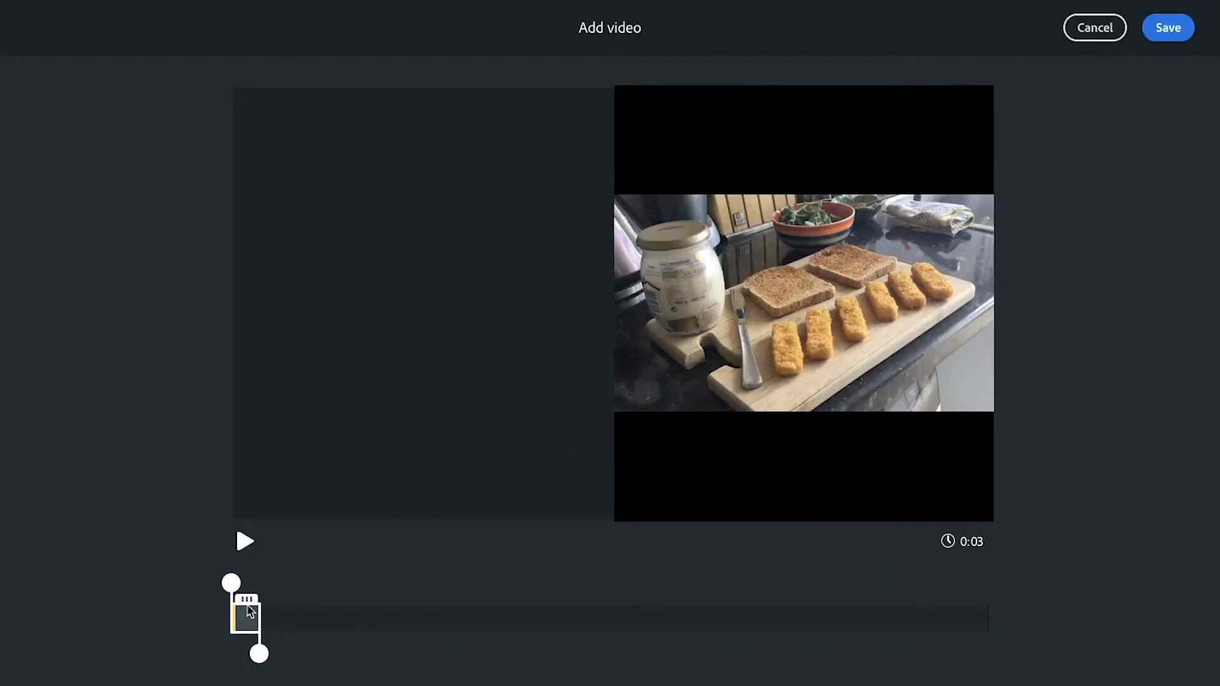
Step: Trim the sandwich-making video to a 22-second section ending at about 0:57.9 and save it to the slide
drag(249, 611, 643, 656)
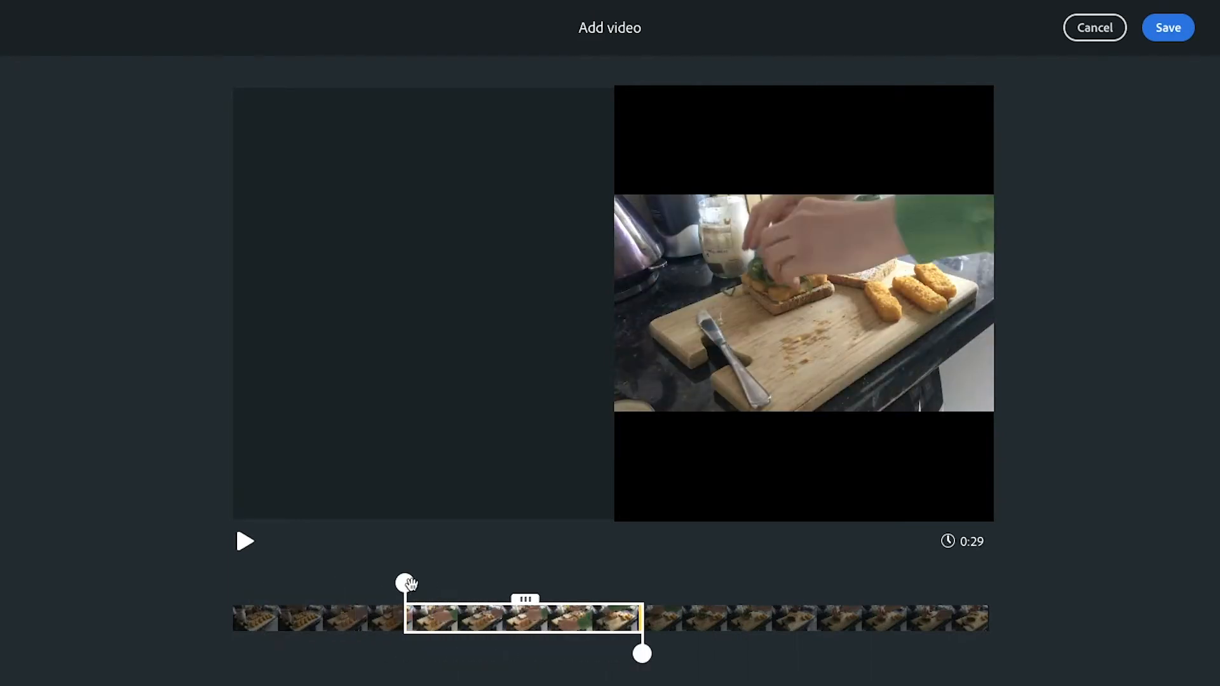
drag(404, 582, 483, 583)
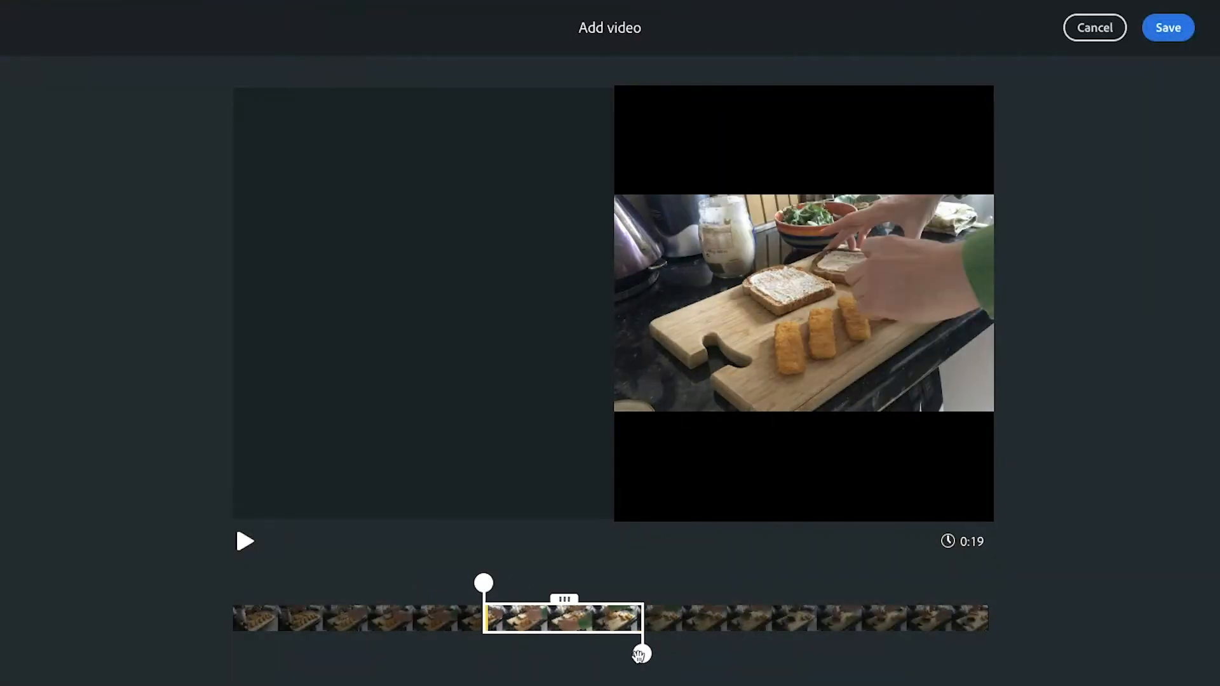
drag(641, 655, 726, 653)
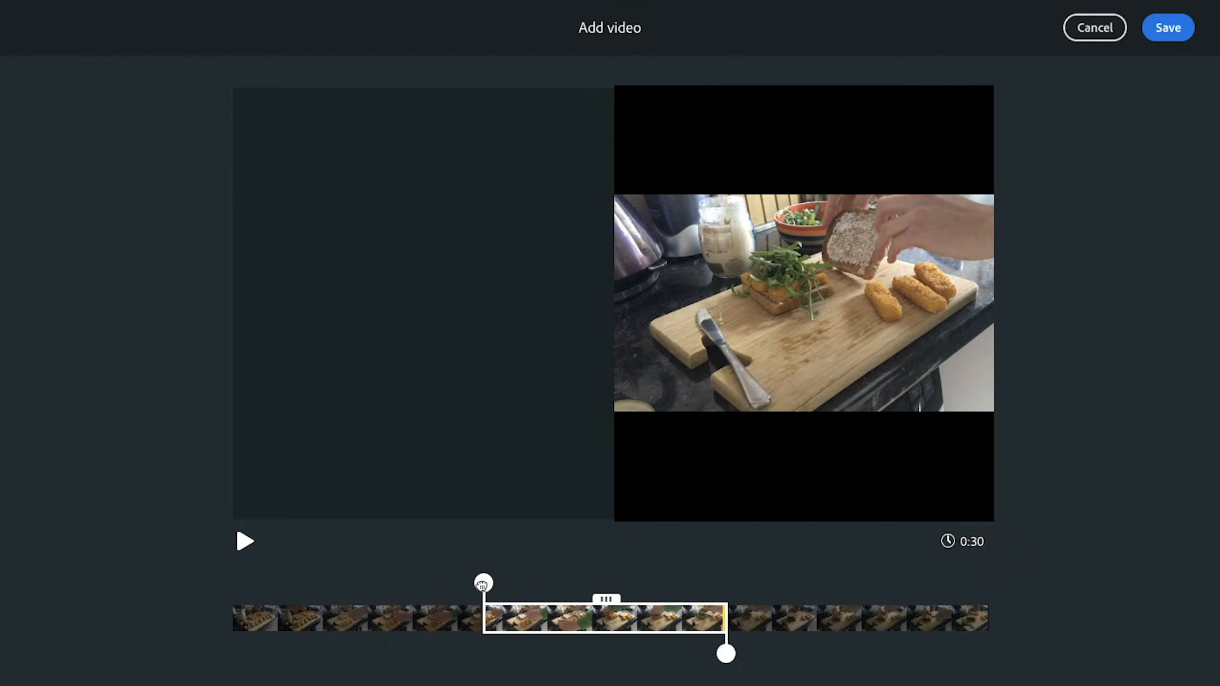
drag(483, 583, 509, 583)
drag(726, 653, 695, 655)
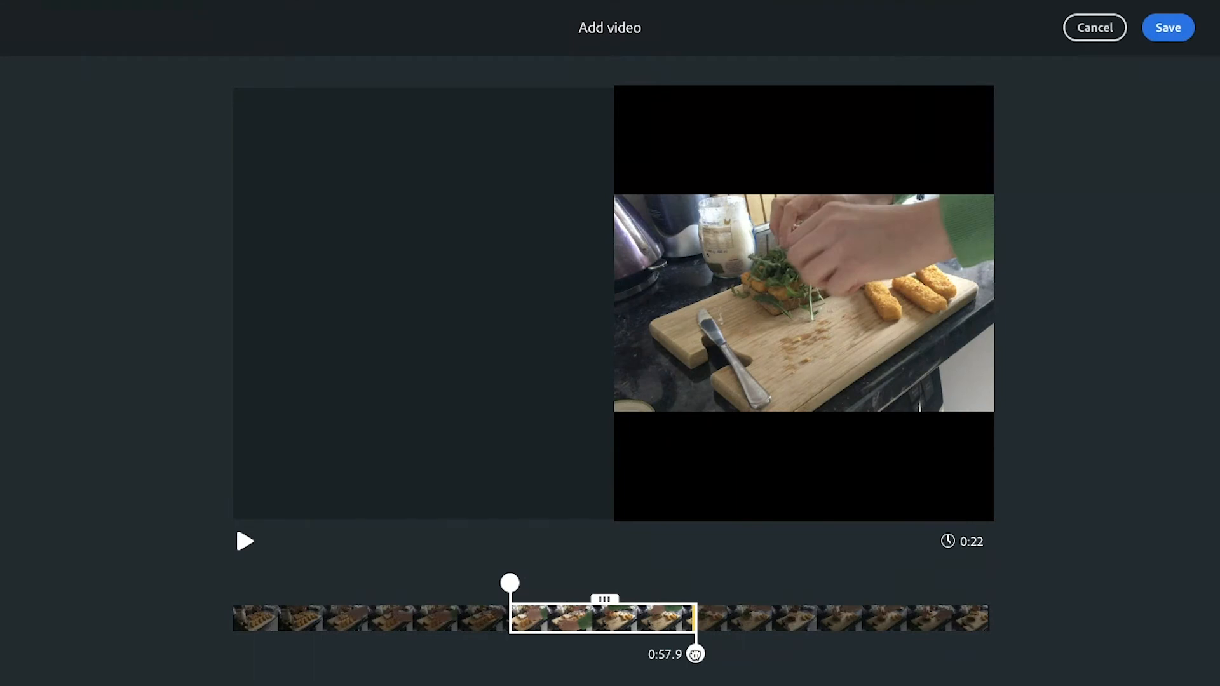
click(1169, 28)
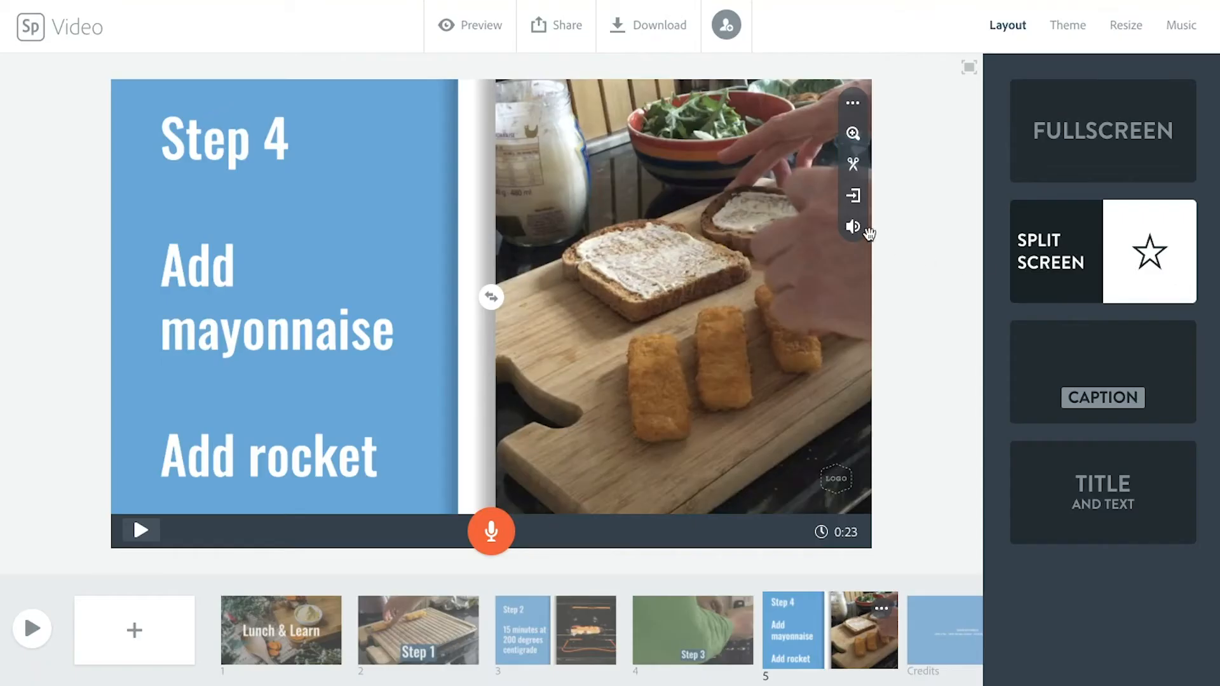
Step: Mute the sandwich-making clip on the Step 4 slide and record about 22 seconds of voice narration for the slide
click(855, 233)
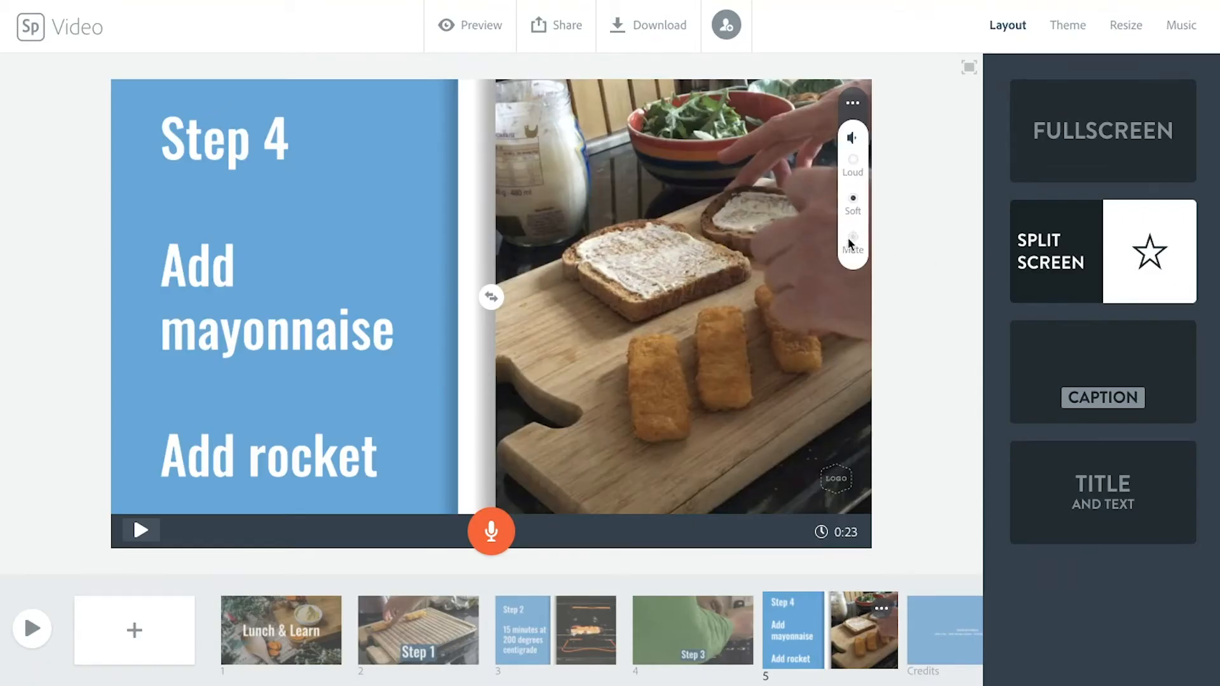
click(892, 254)
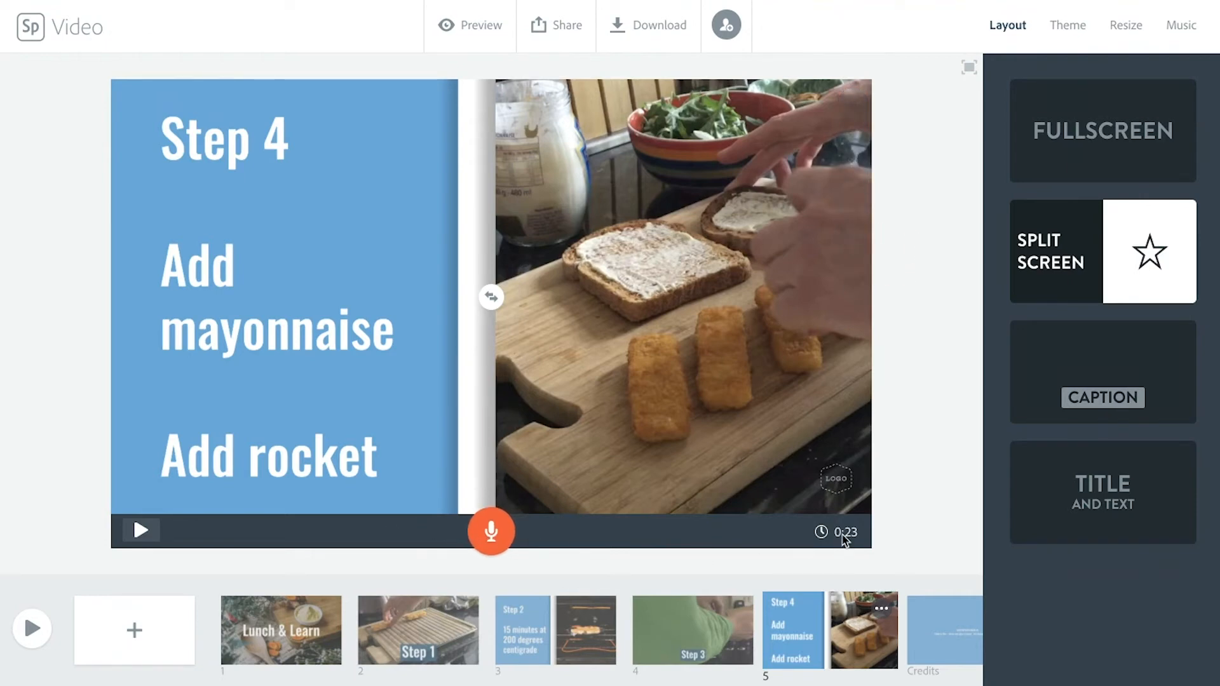
click(487, 543)
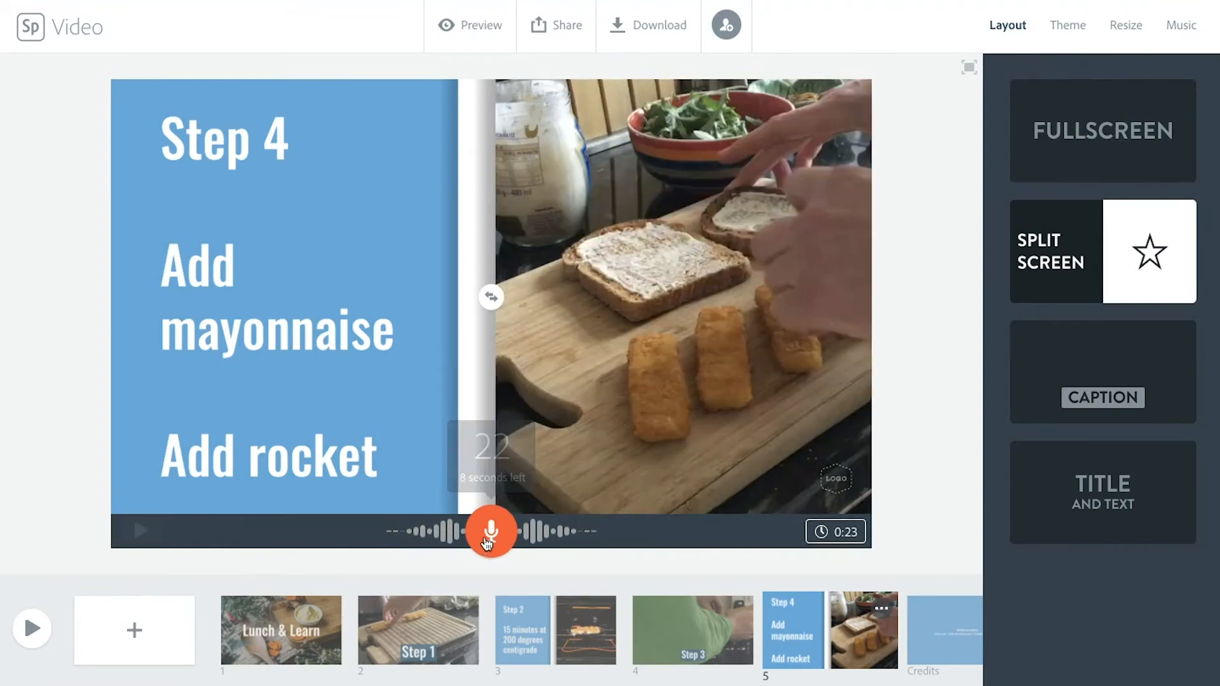
drag(487, 542, 487, 541)
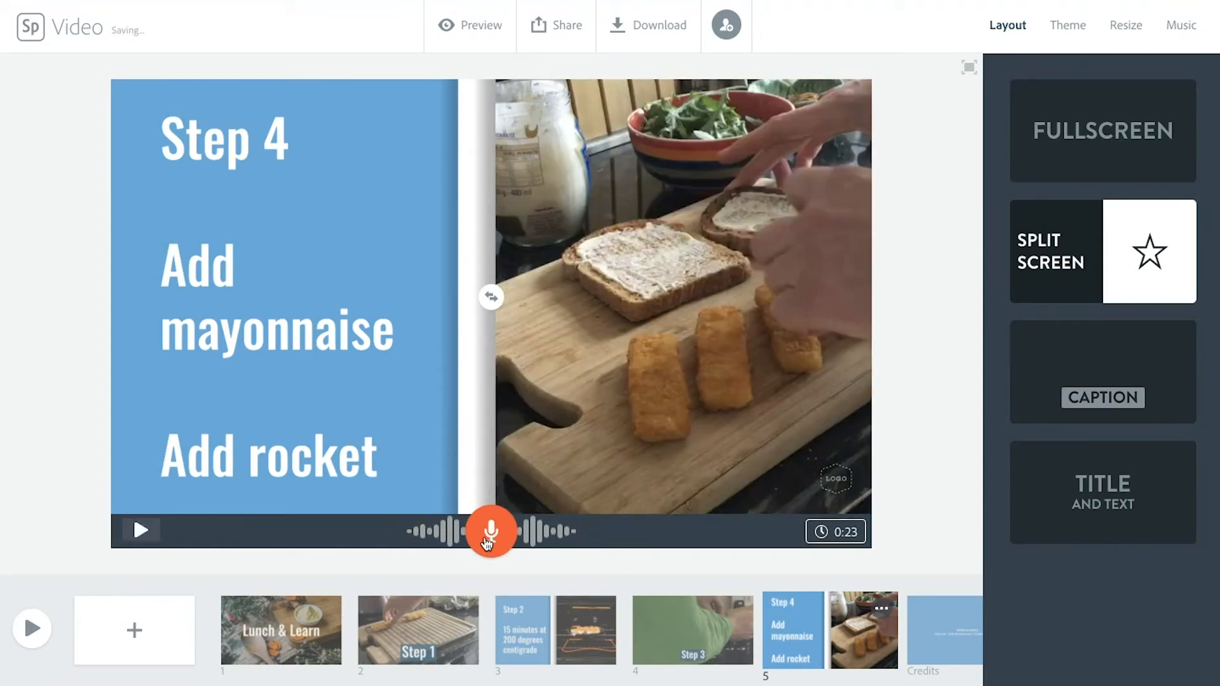
Step: Add a new slide with the caption layout, enter "Step 5" as its caption and enlarge the text
click(134, 637)
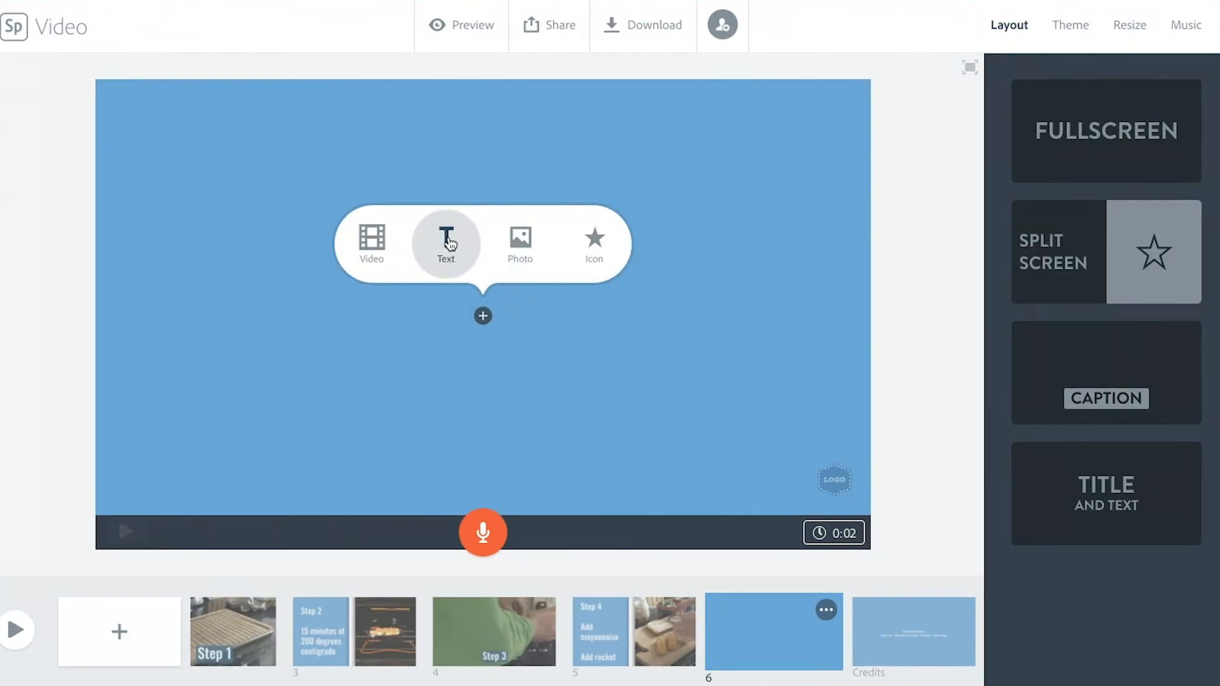
click(1080, 387)
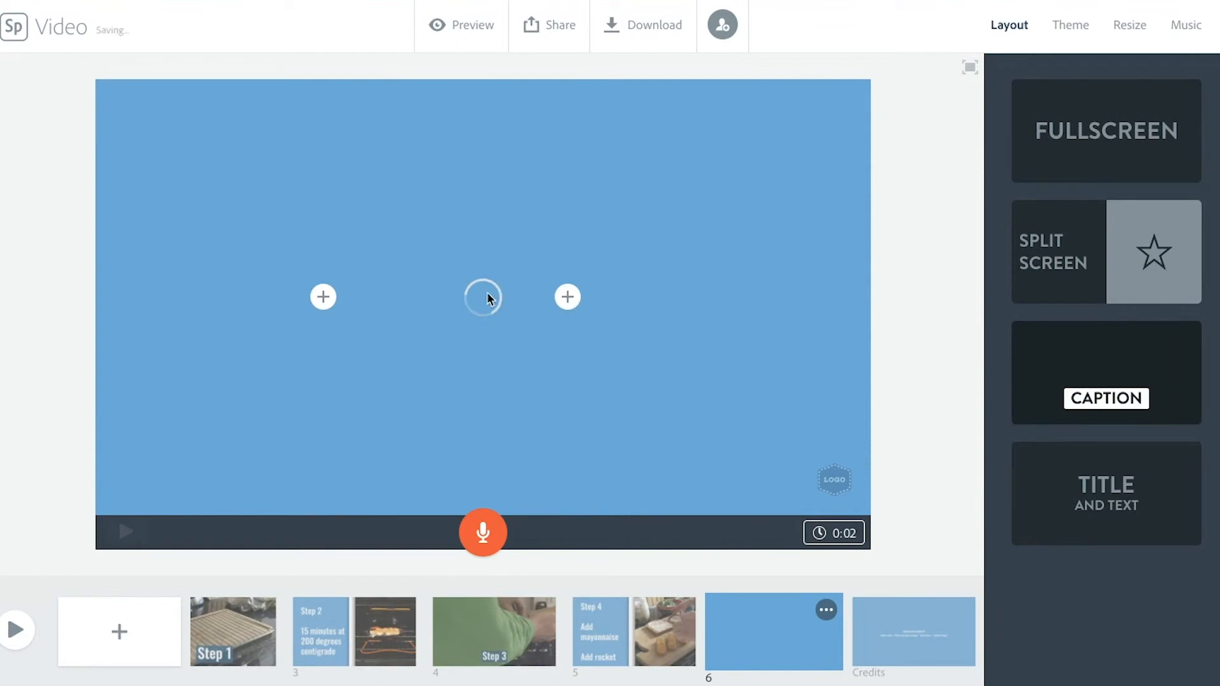
click(567, 297)
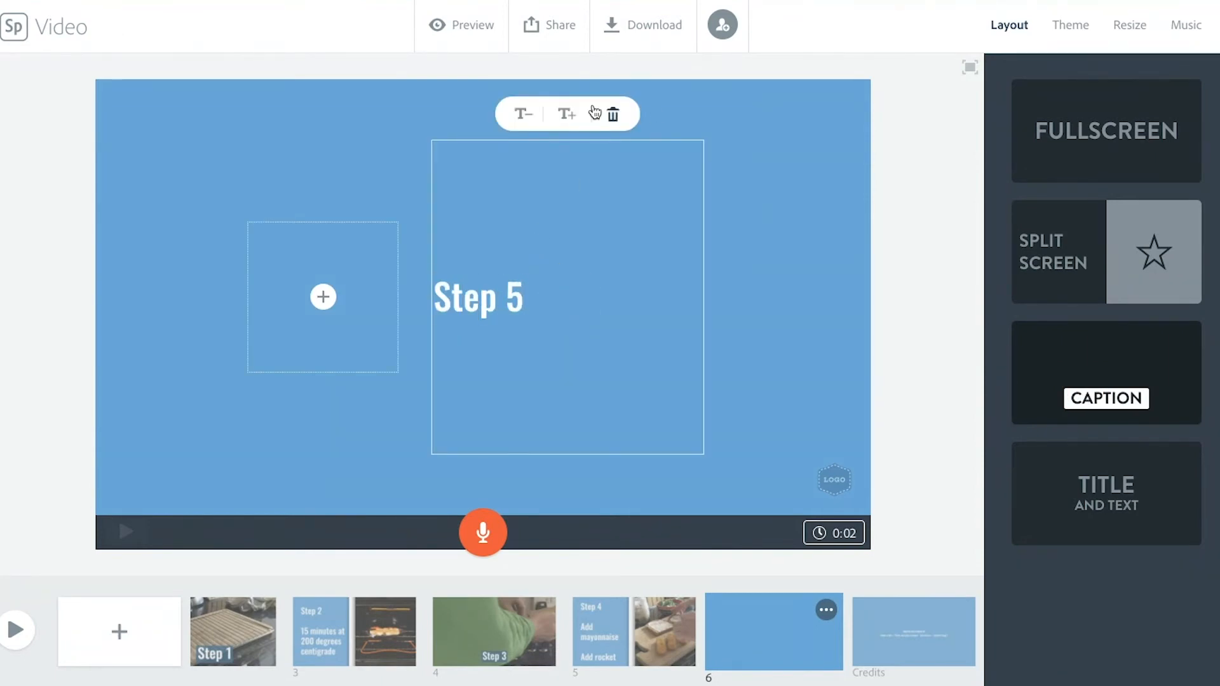
click(567, 113)
Step: Insert the video IMG_1735.mov into the Step 5 slide's empty media placeholder
click(324, 297)
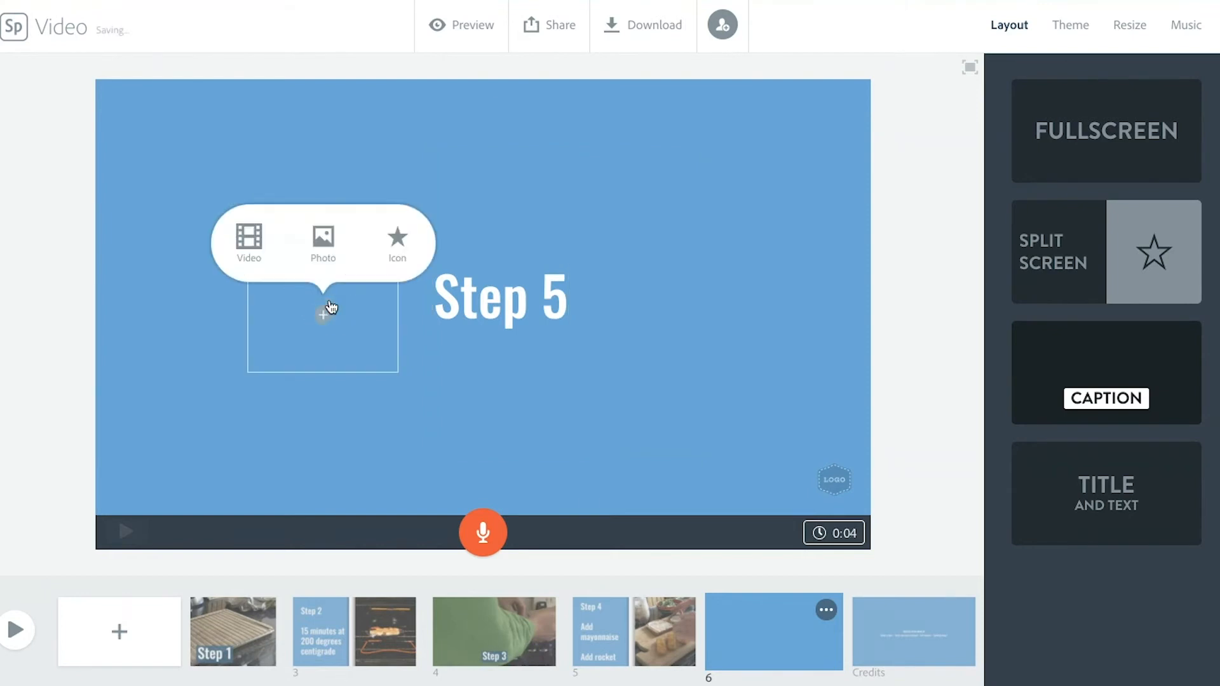
click(249, 239)
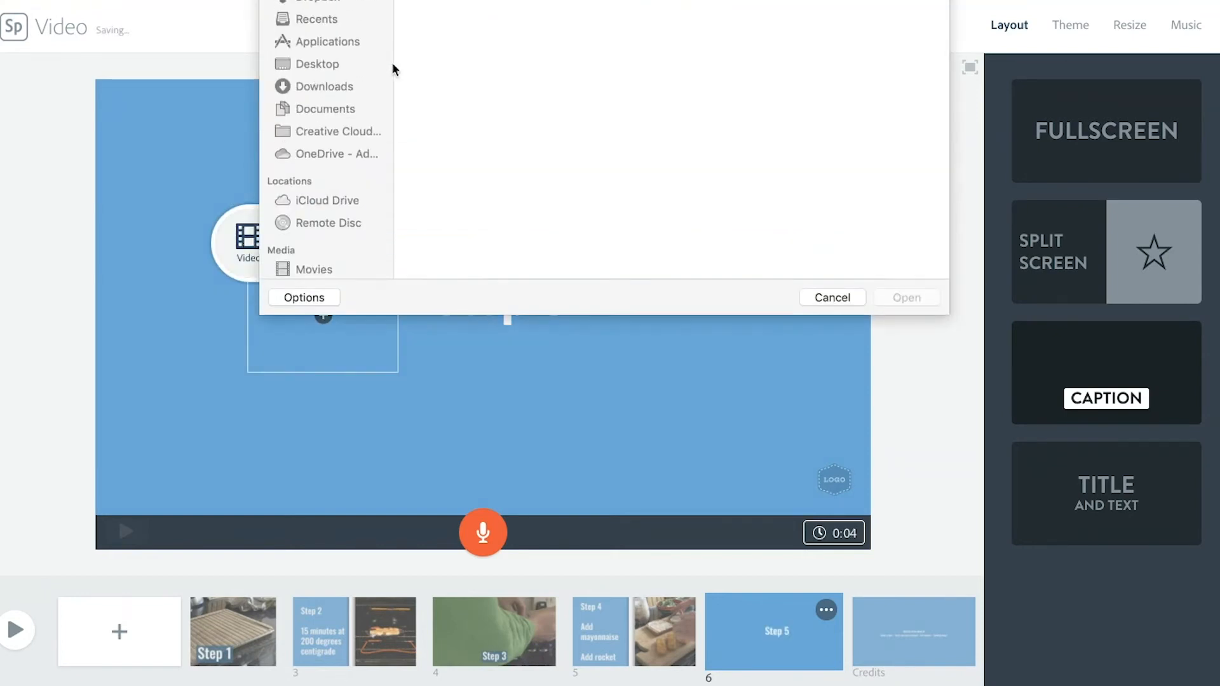
click(731, 46)
click(893, 298)
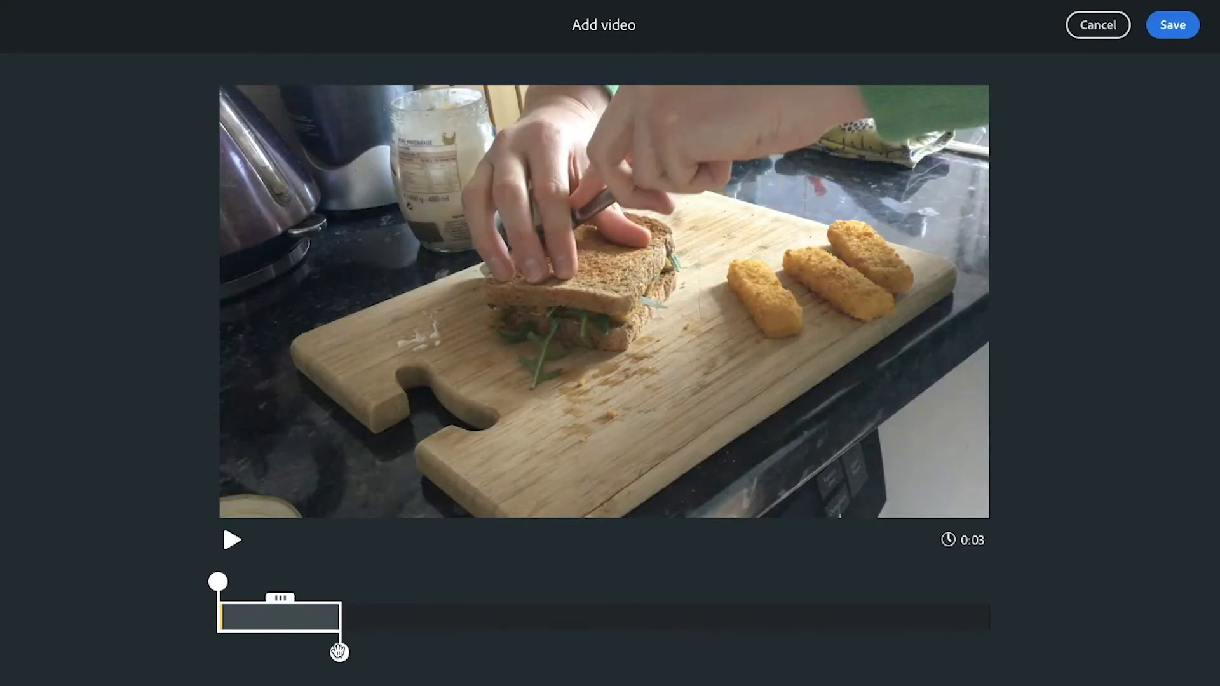
Step: Trim the sandwich-cutting video to a 5-second section from its middle, save it, and record voice narration for the Step 5 slide
drag(339, 652, 655, 633)
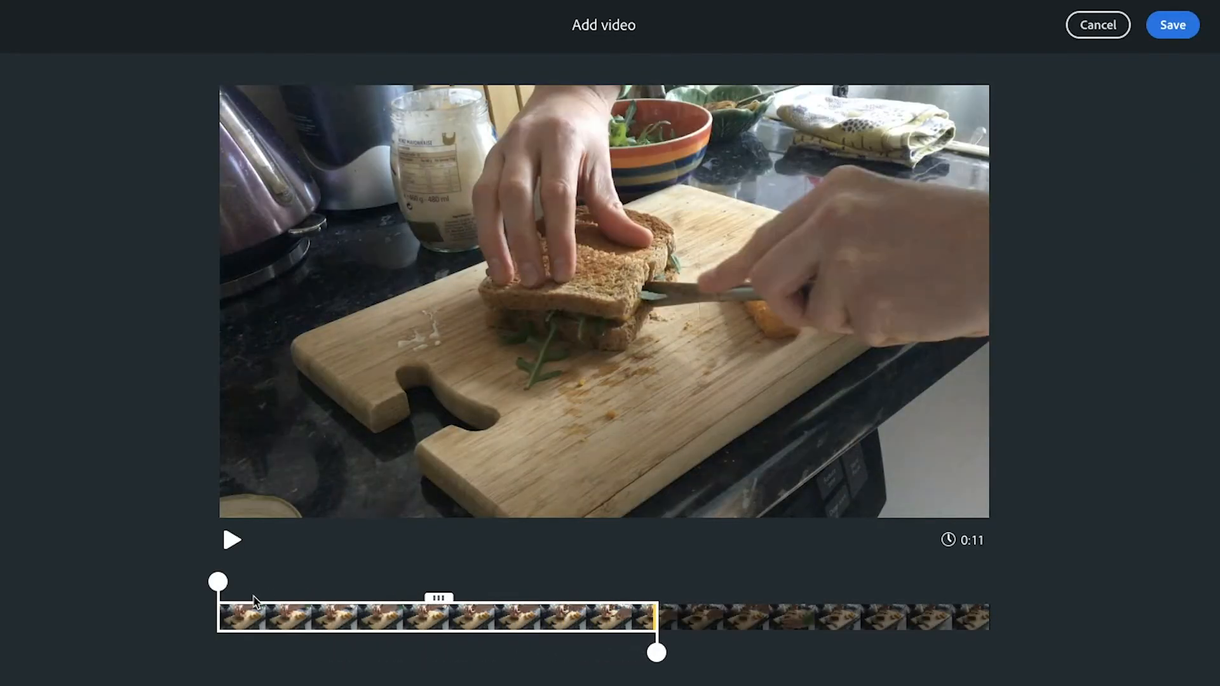
drag(218, 582, 428, 581)
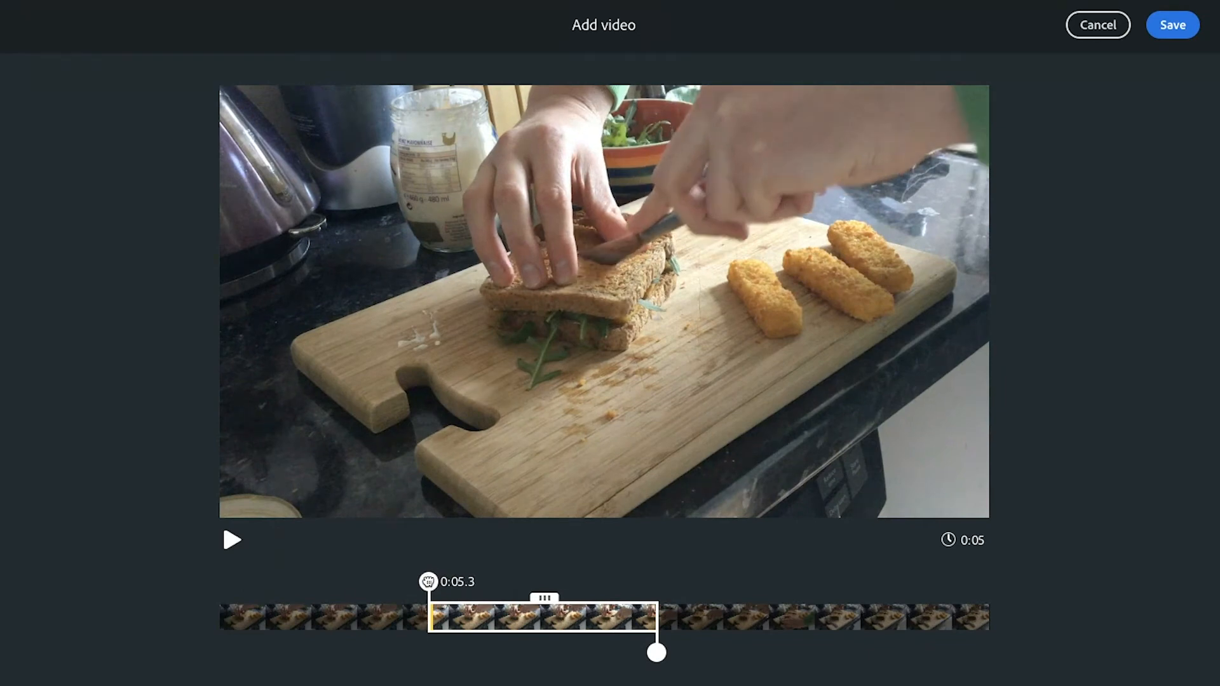
click(1175, 32)
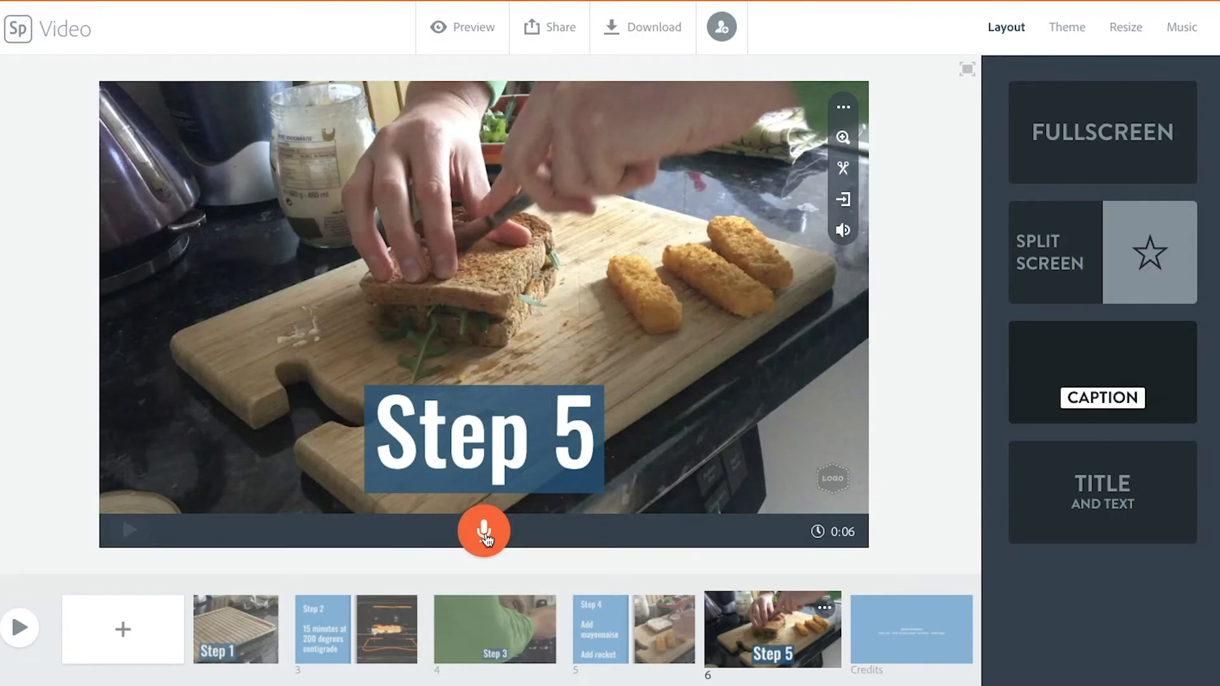
drag(487, 540, 486, 540)
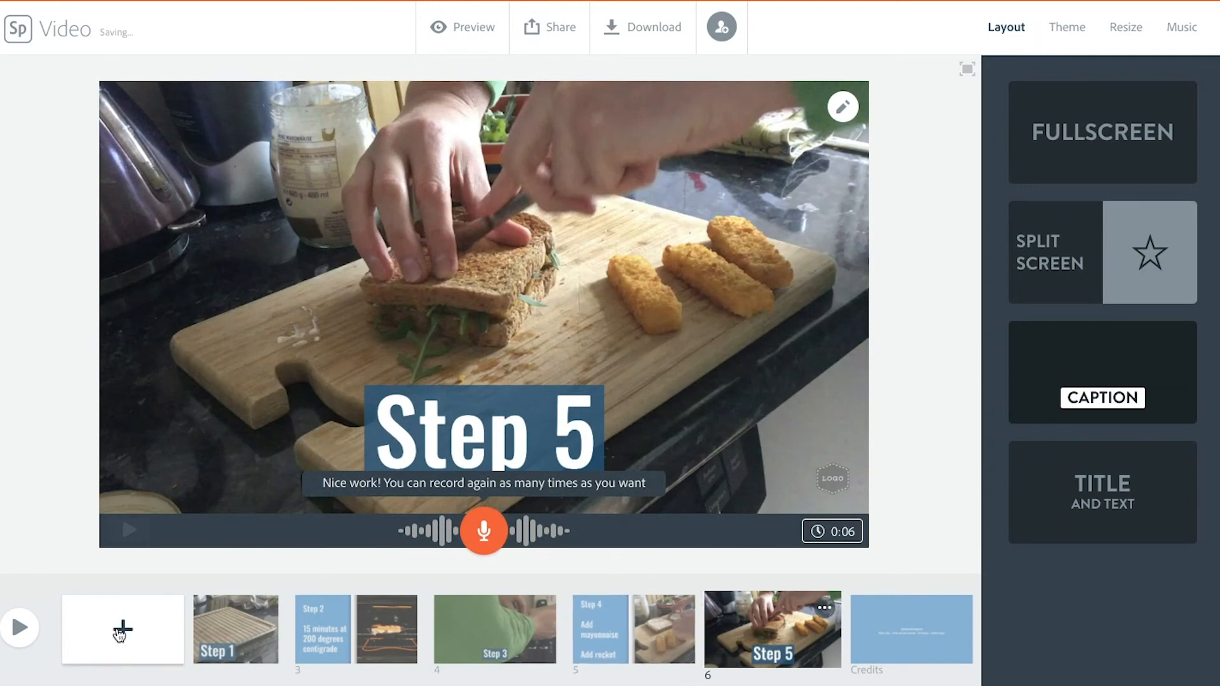
Step: Add a new slide after Step 5 and insert the video IMG_2022.MOV into it
click(119, 632)
click(381, 258)
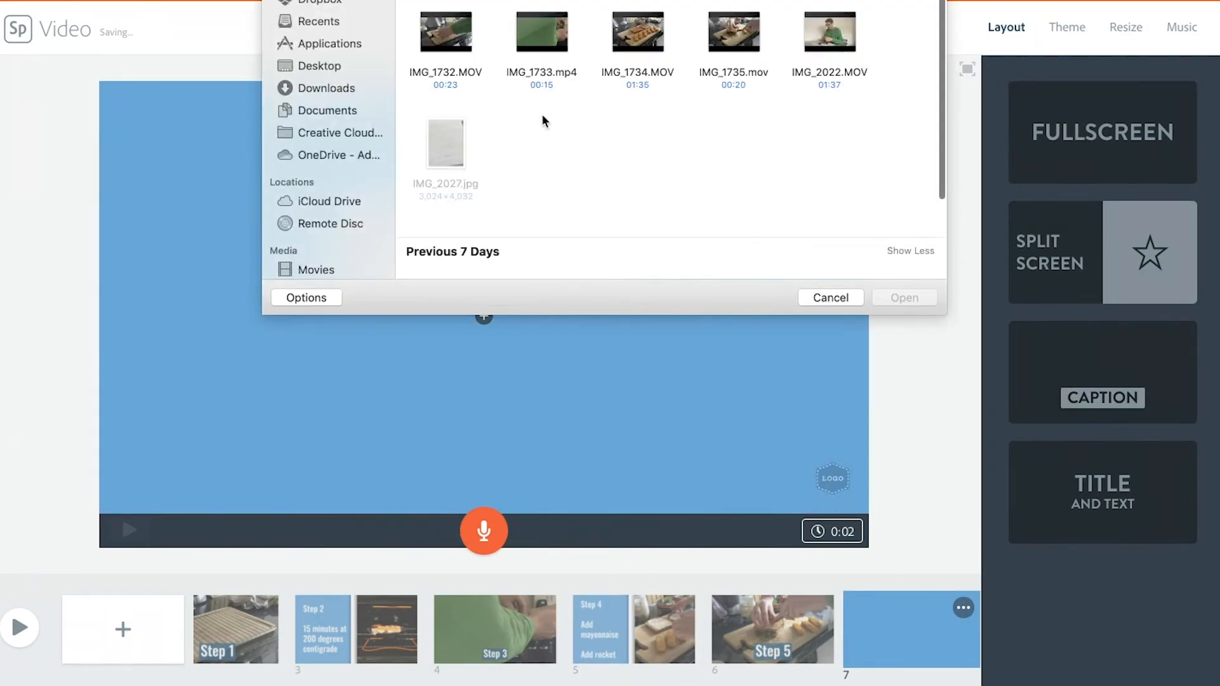
click(830, 35)
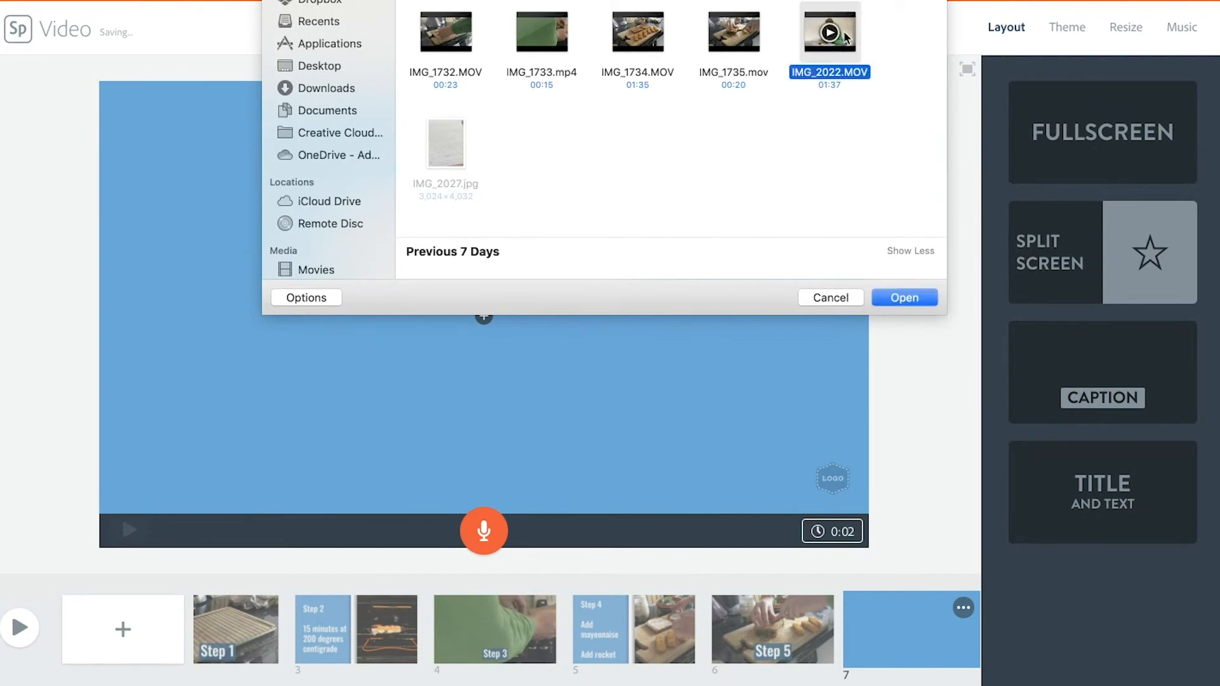
click(906, 298)
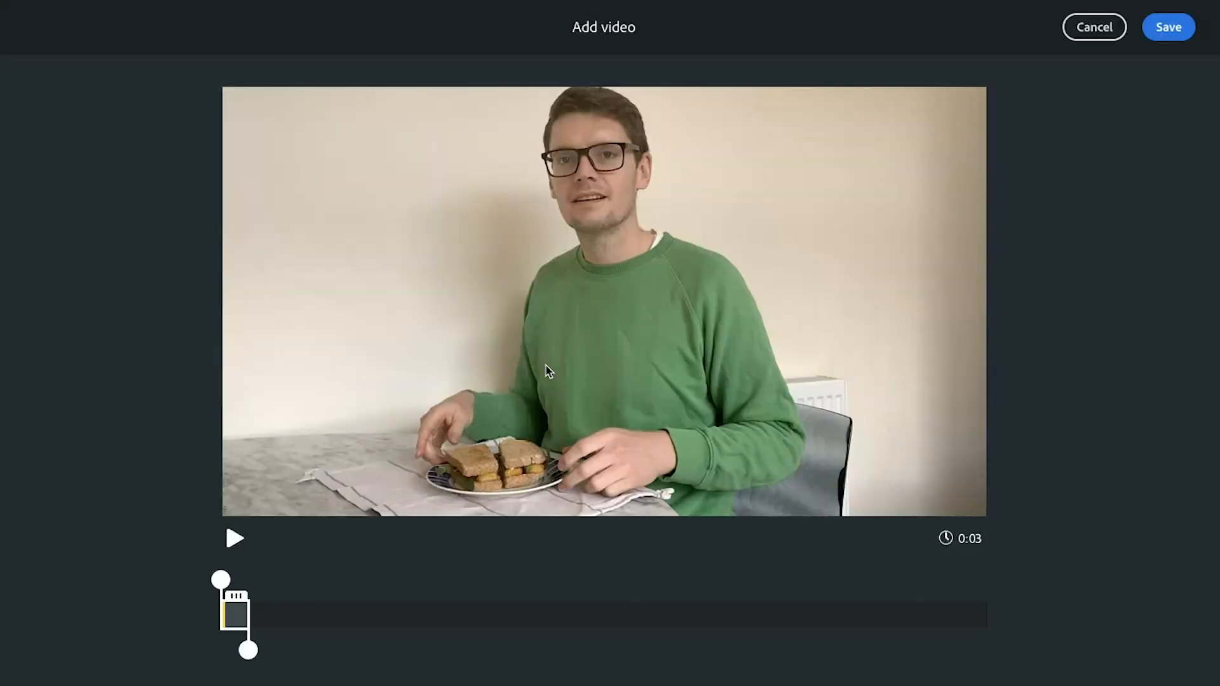
Step: Trim the sandwich-eating video to a 16-second section around its middle and save it to the slide
drag(247, 648, 336, 643)
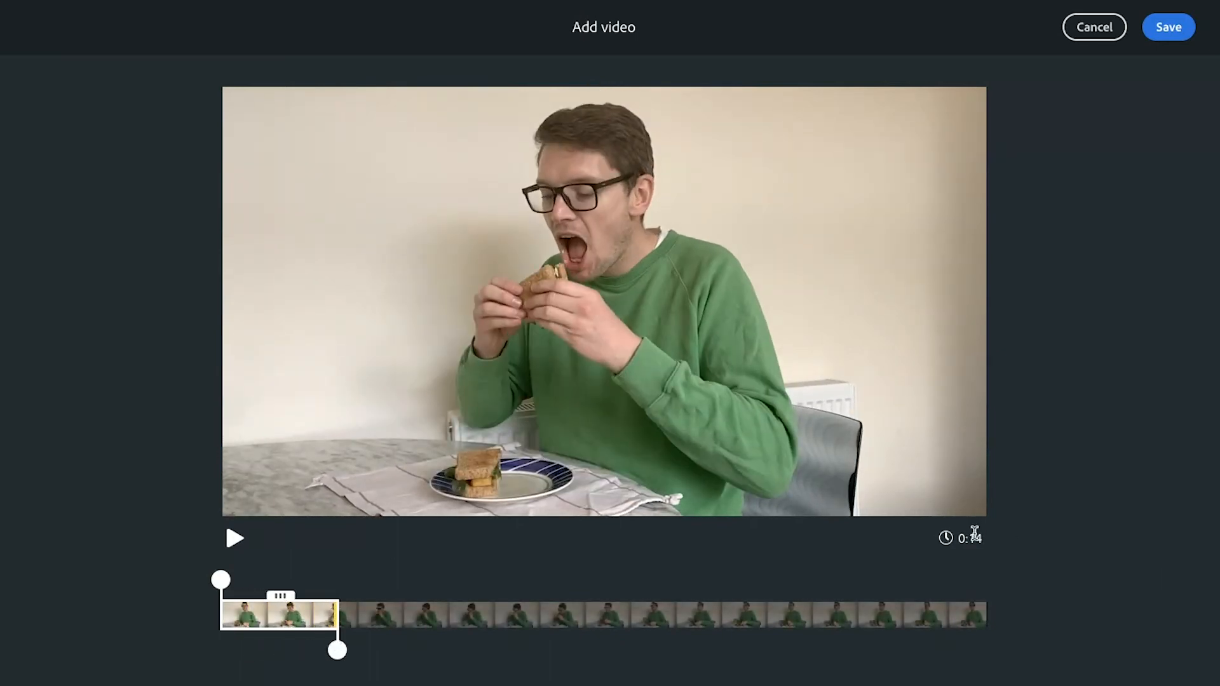
drag(1002, 542, 969, 543)
drag(337, 649, 353, 650)
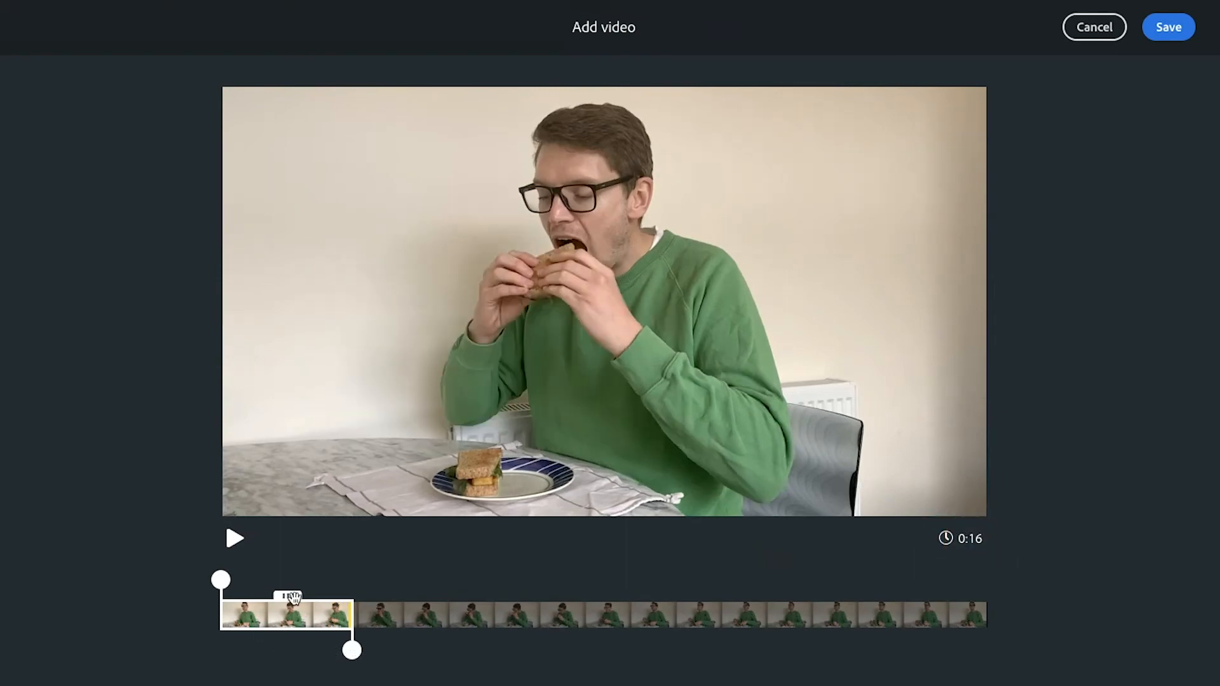
drag(293, 597, 562, 597)
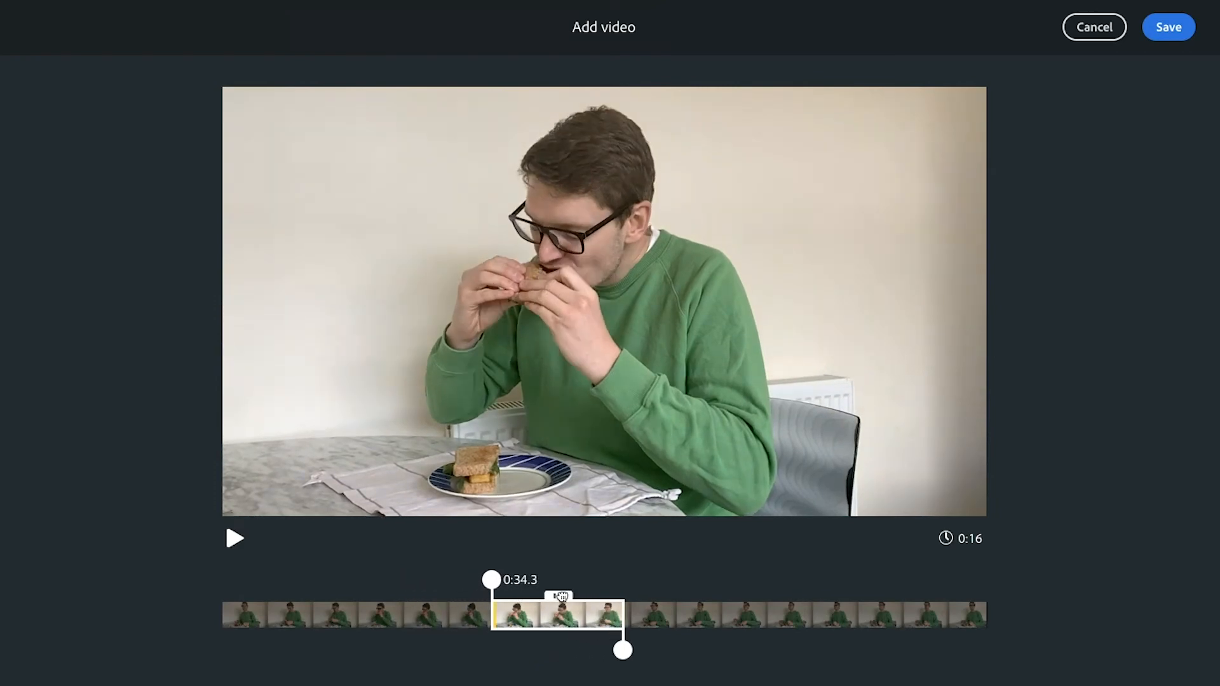
click(614, 615)
drag(618, 615, 648, 616)
click(636, 615)
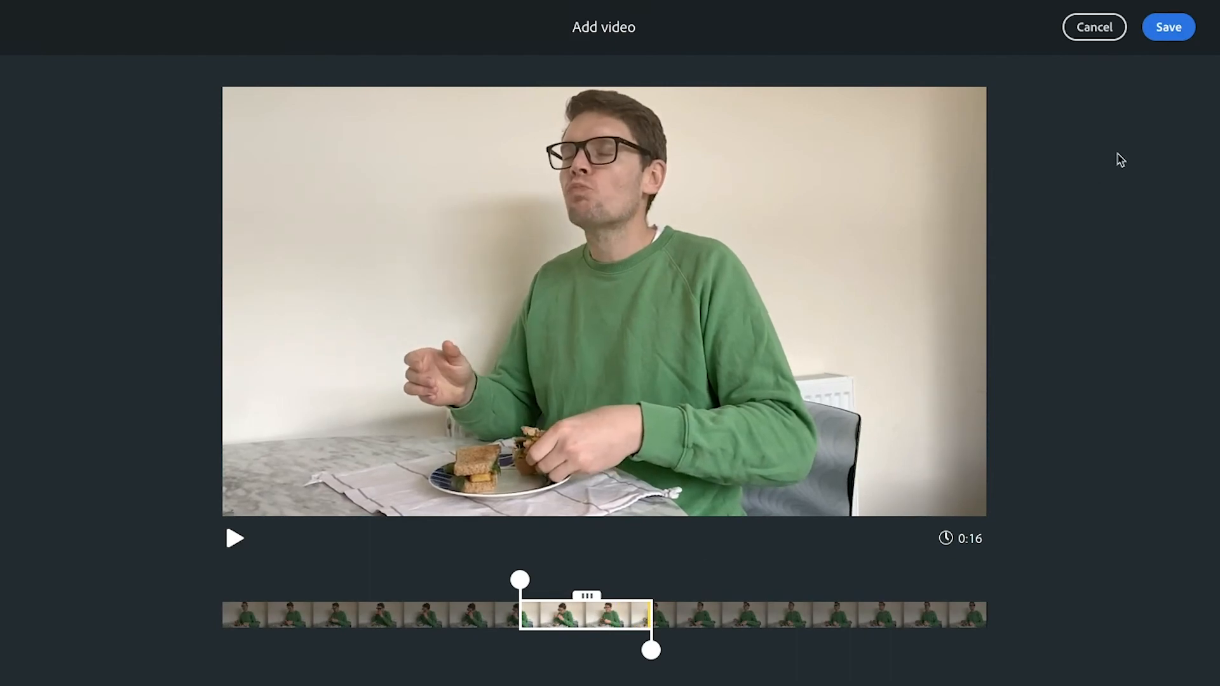
click(1169, 32)
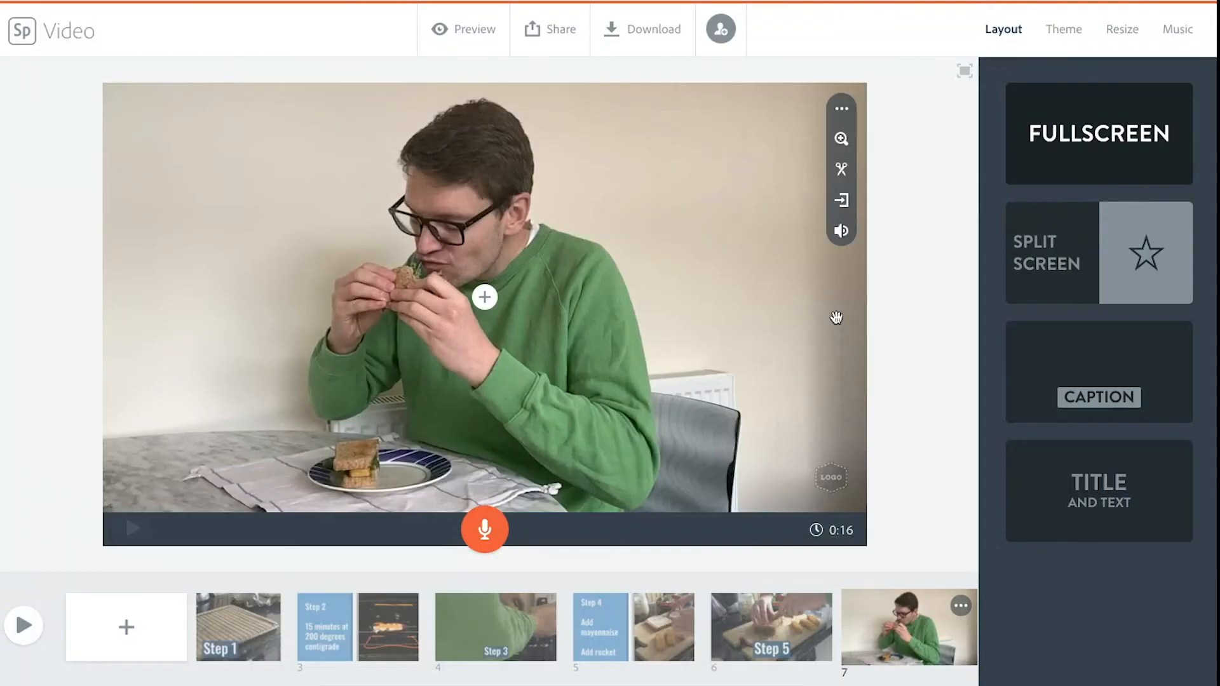
Step: Mute the sandwich-eating clip on slide 7 and record about 16 seconds of voice narration for the slide
click(838, 240)
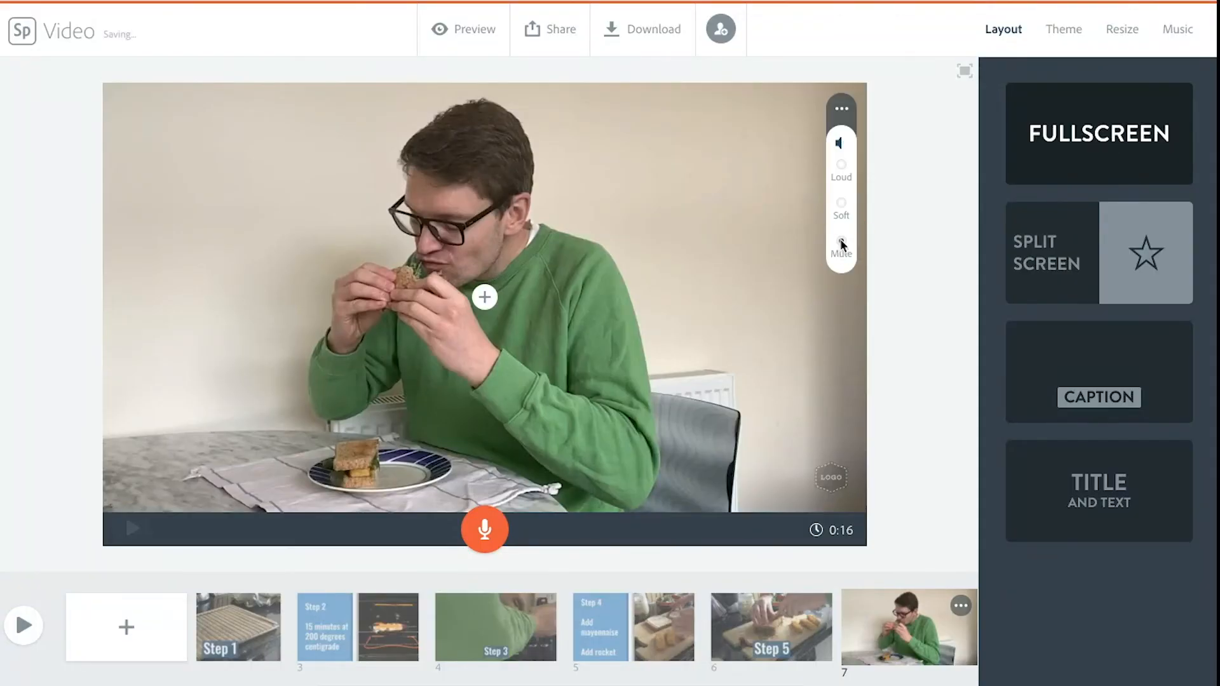
click(907, 267)
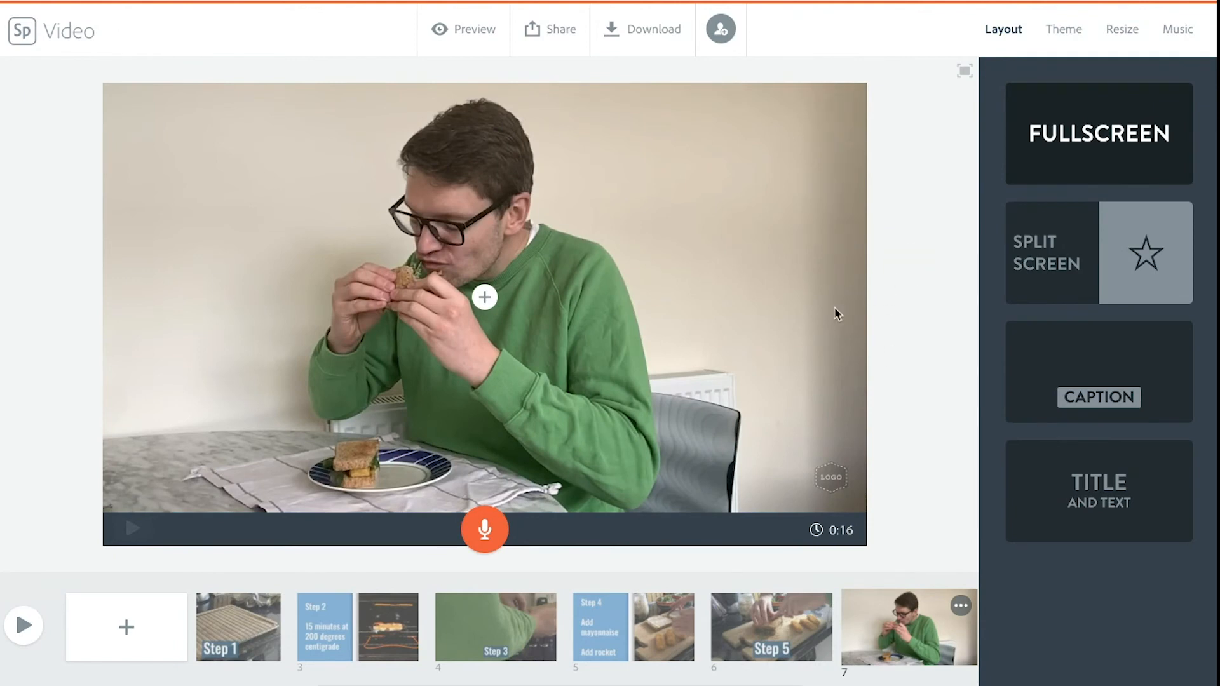
click(481, 530)
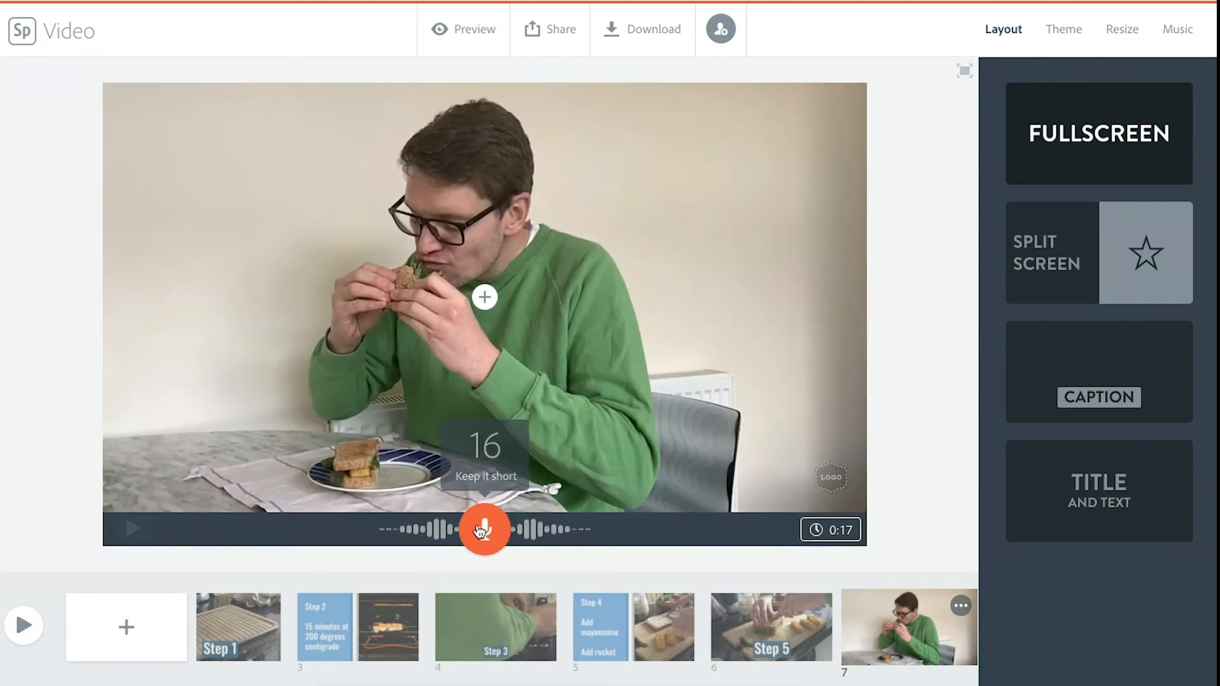
drag(481, 530, 481, 530)
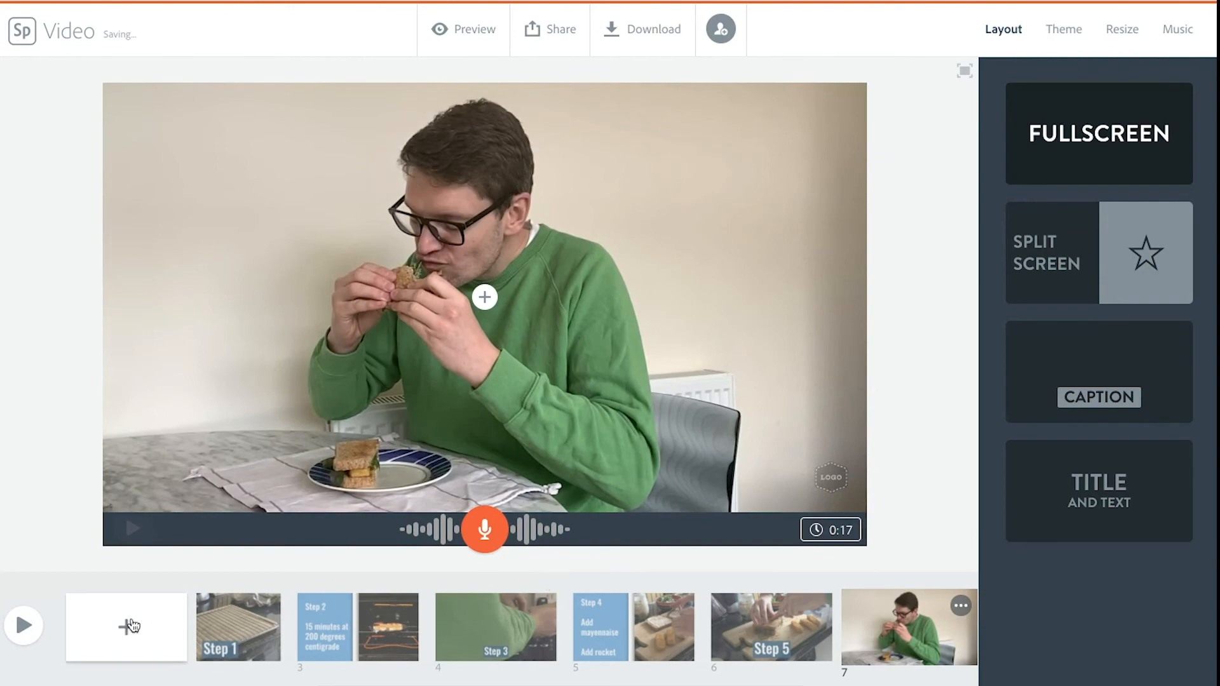
Step: Play the assembled video to review its slides and narration
click(27, 626)
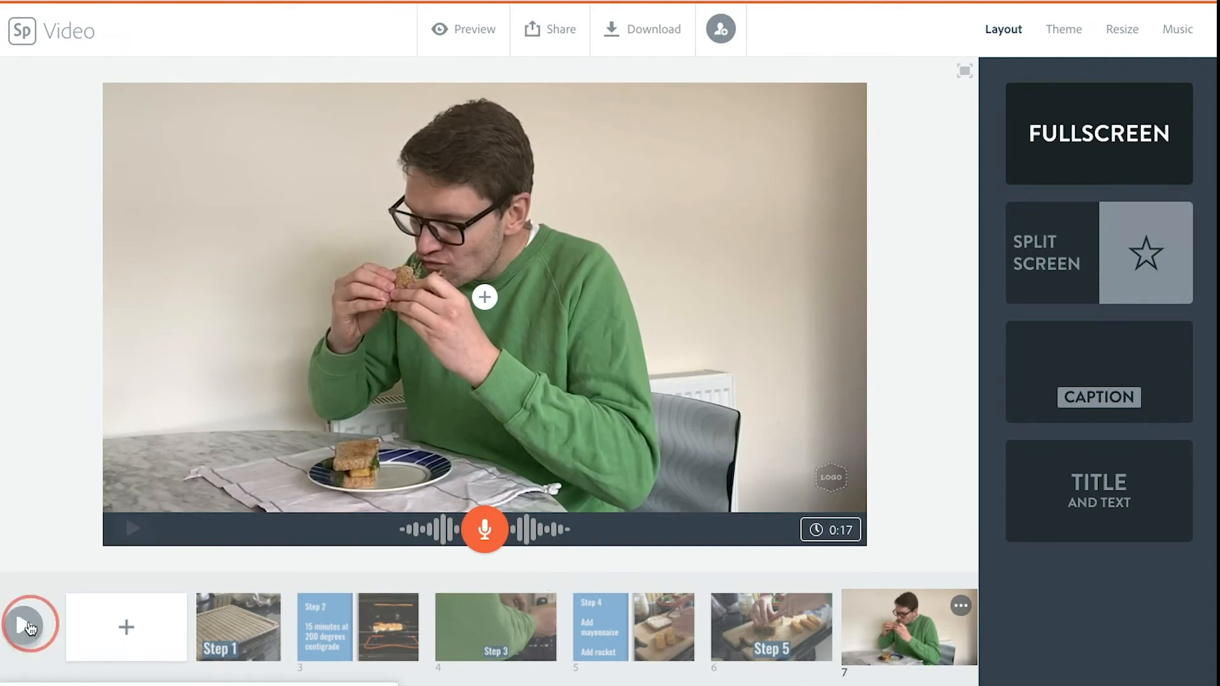